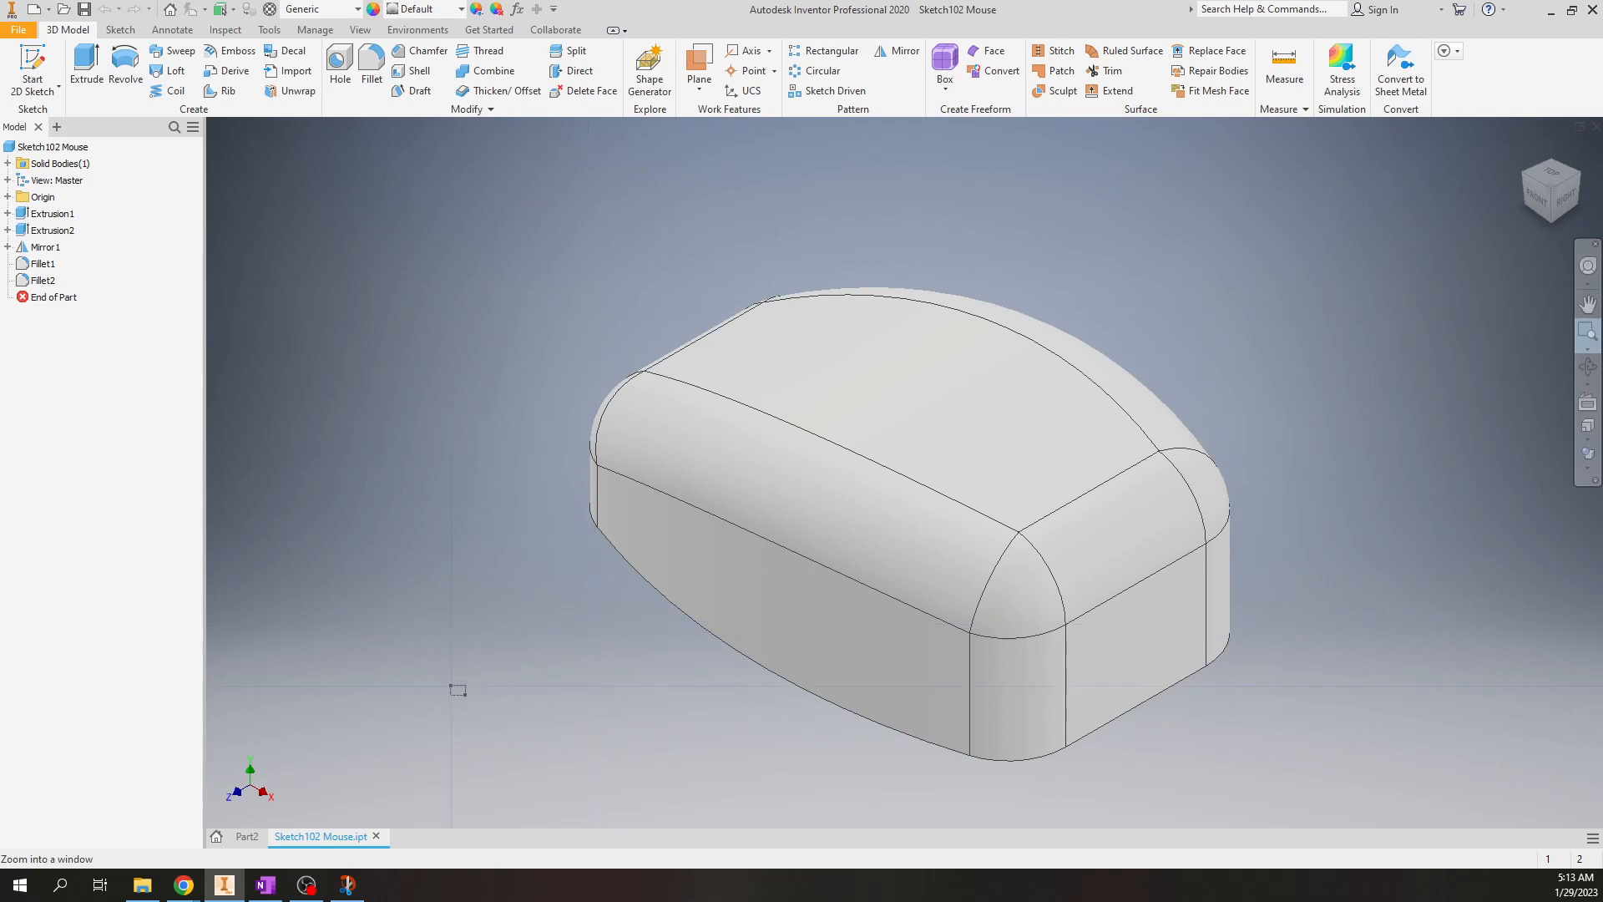
- Create a new part and start a 2D sketch on the front XY plane
left_click(215, 836)
left_click(351, 262)
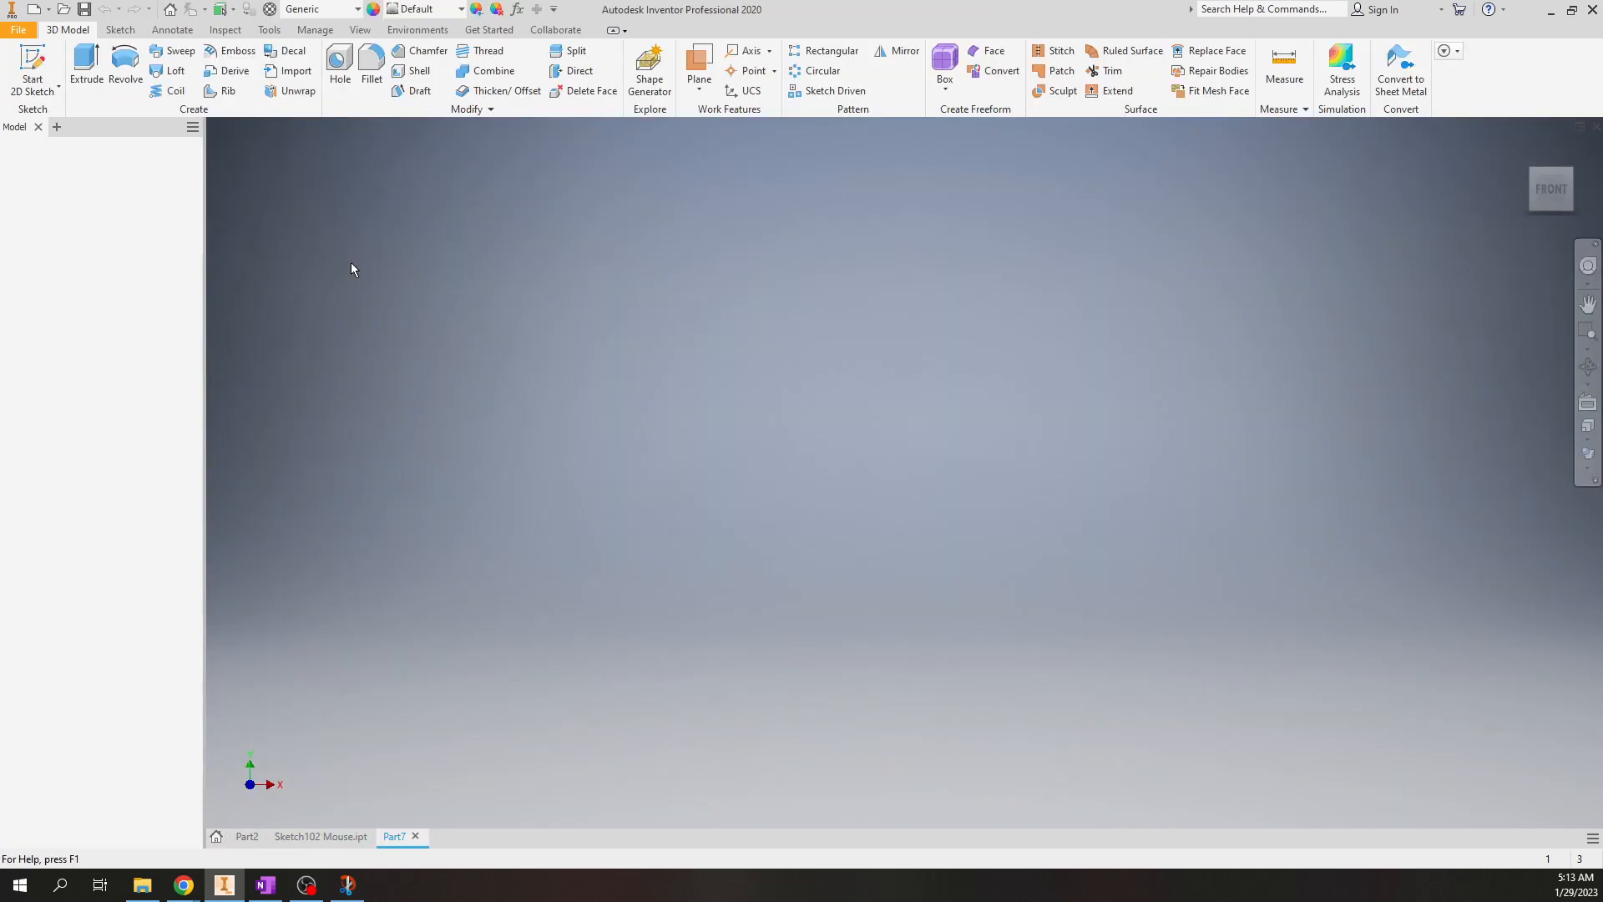
left_click(34, 58)
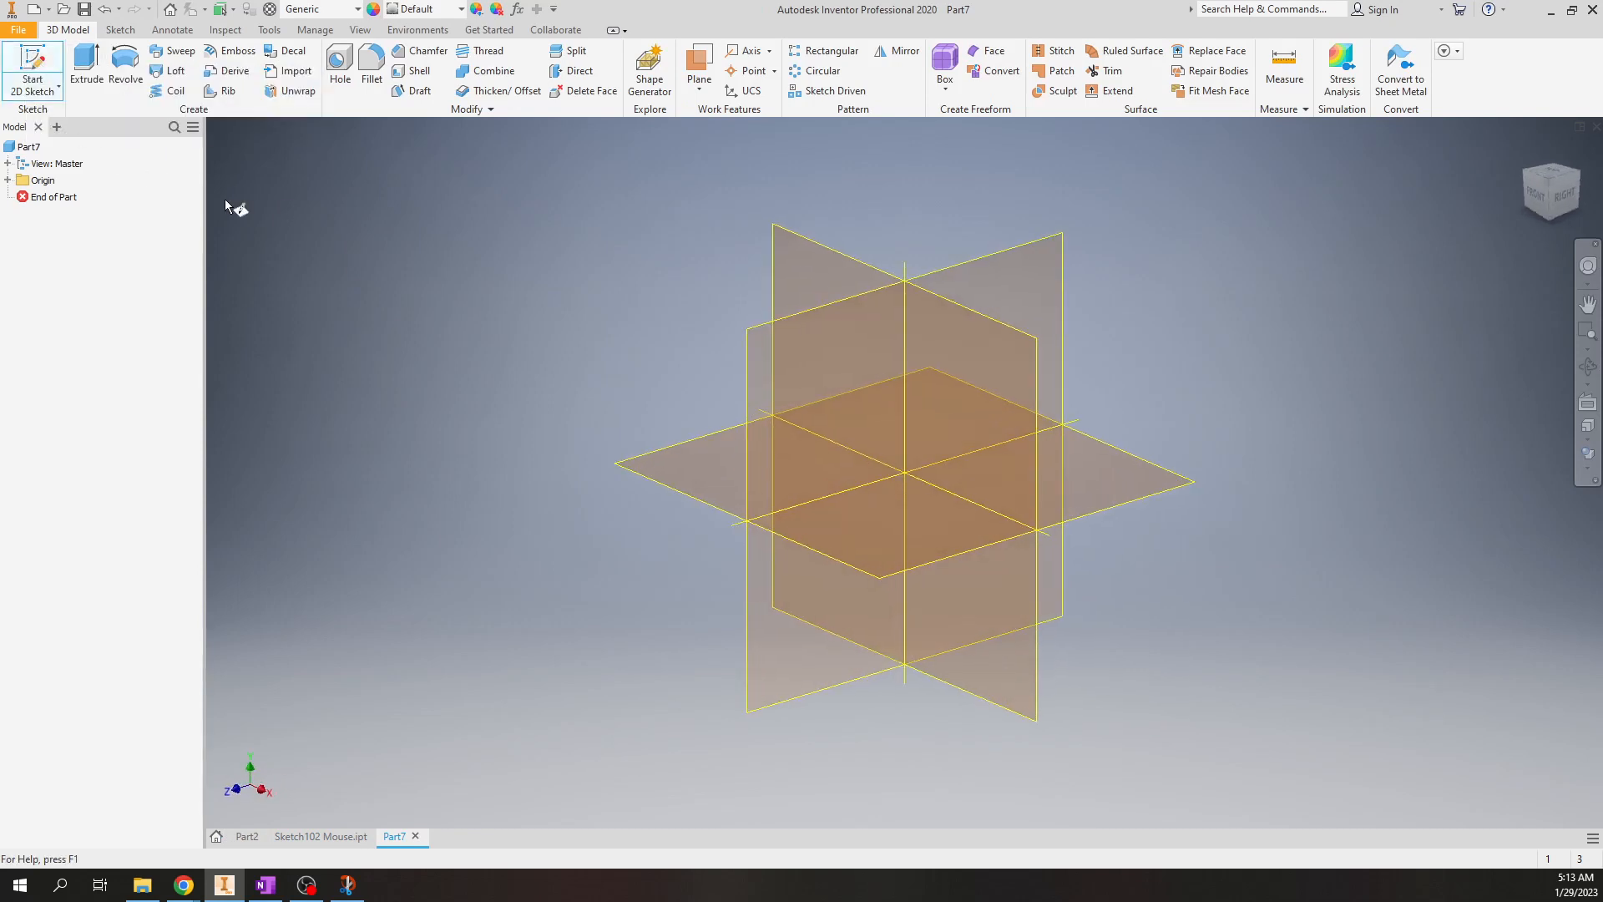
left_click(795, 266)
scroll(658, 560, "down", 5)
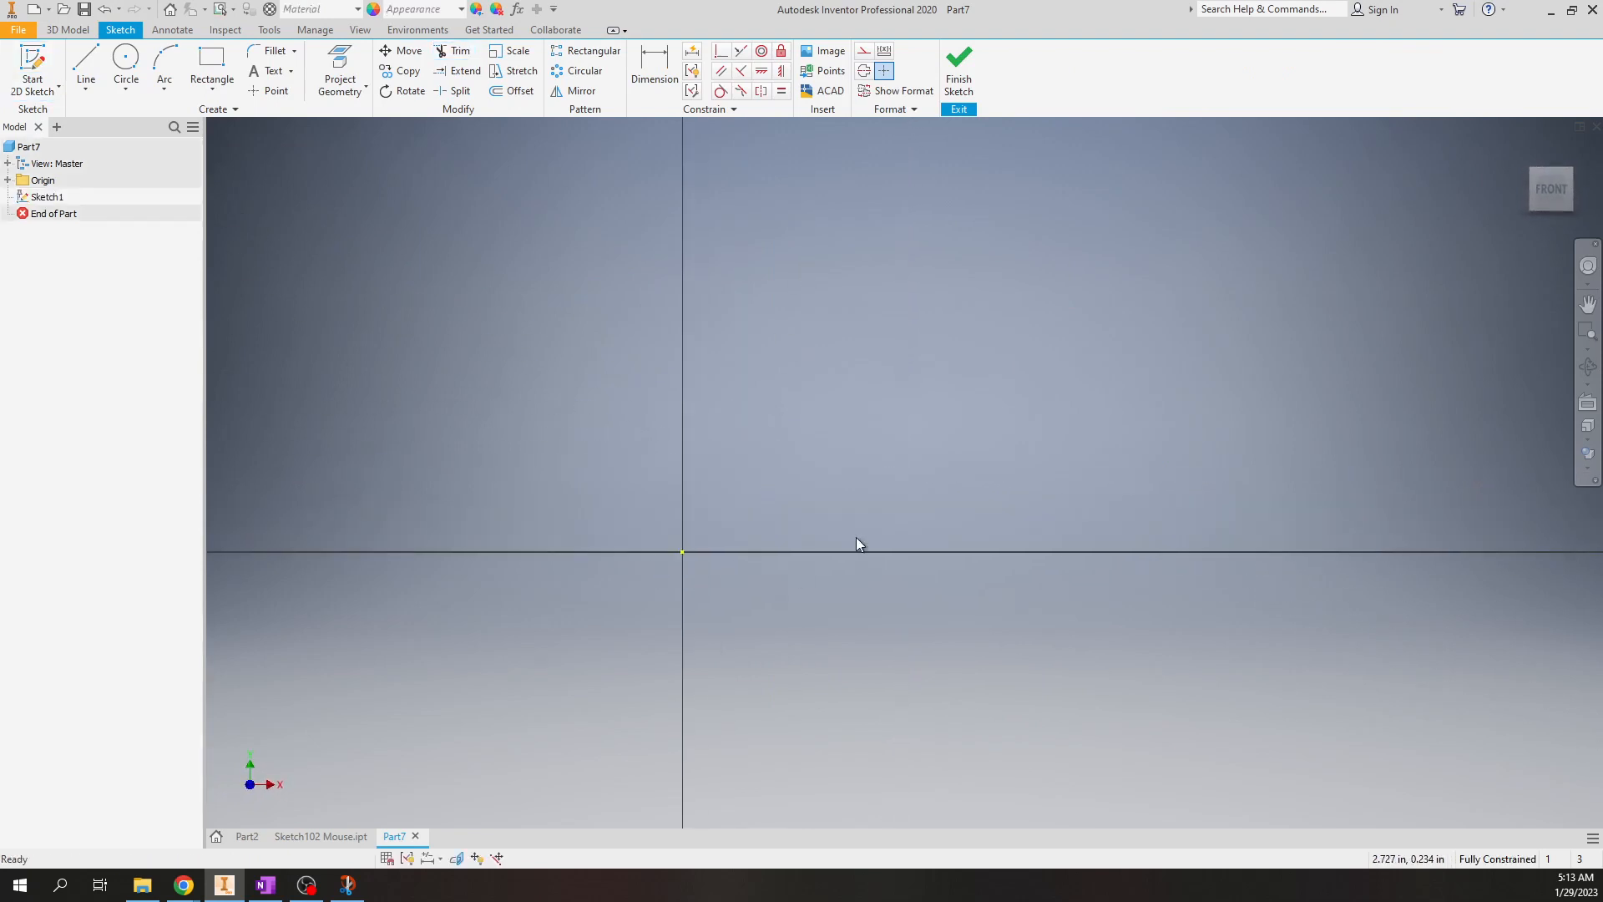
- Draw a two-point rectangle 4 in wide and 1.5 in high, above and to the right of the origin
left_click(212, 61)
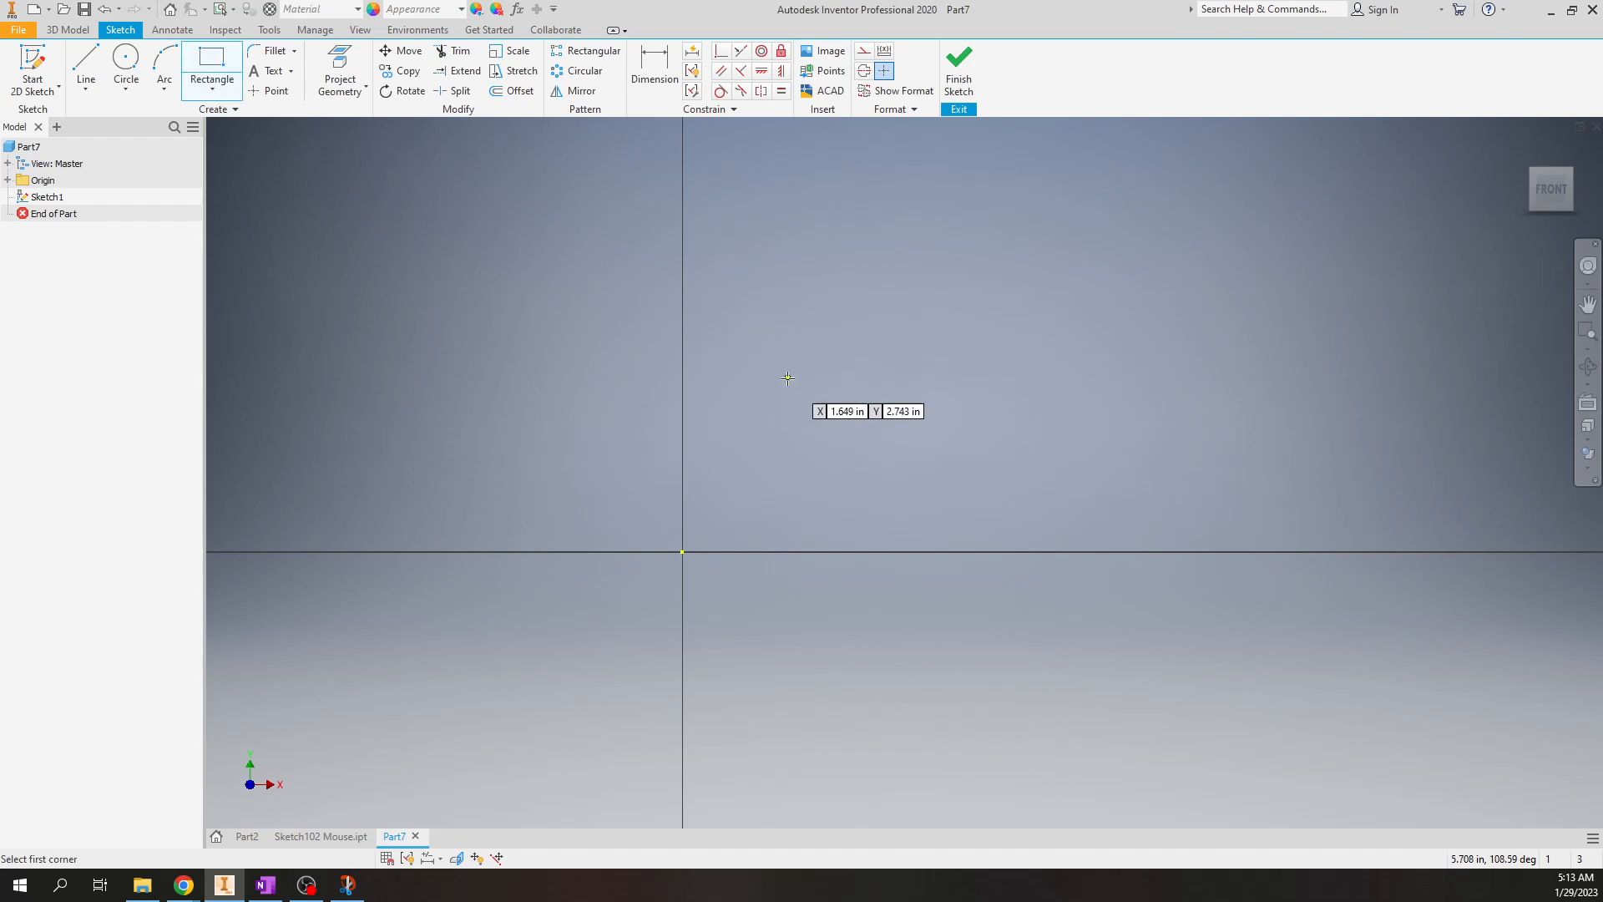
left_click(760, 430)
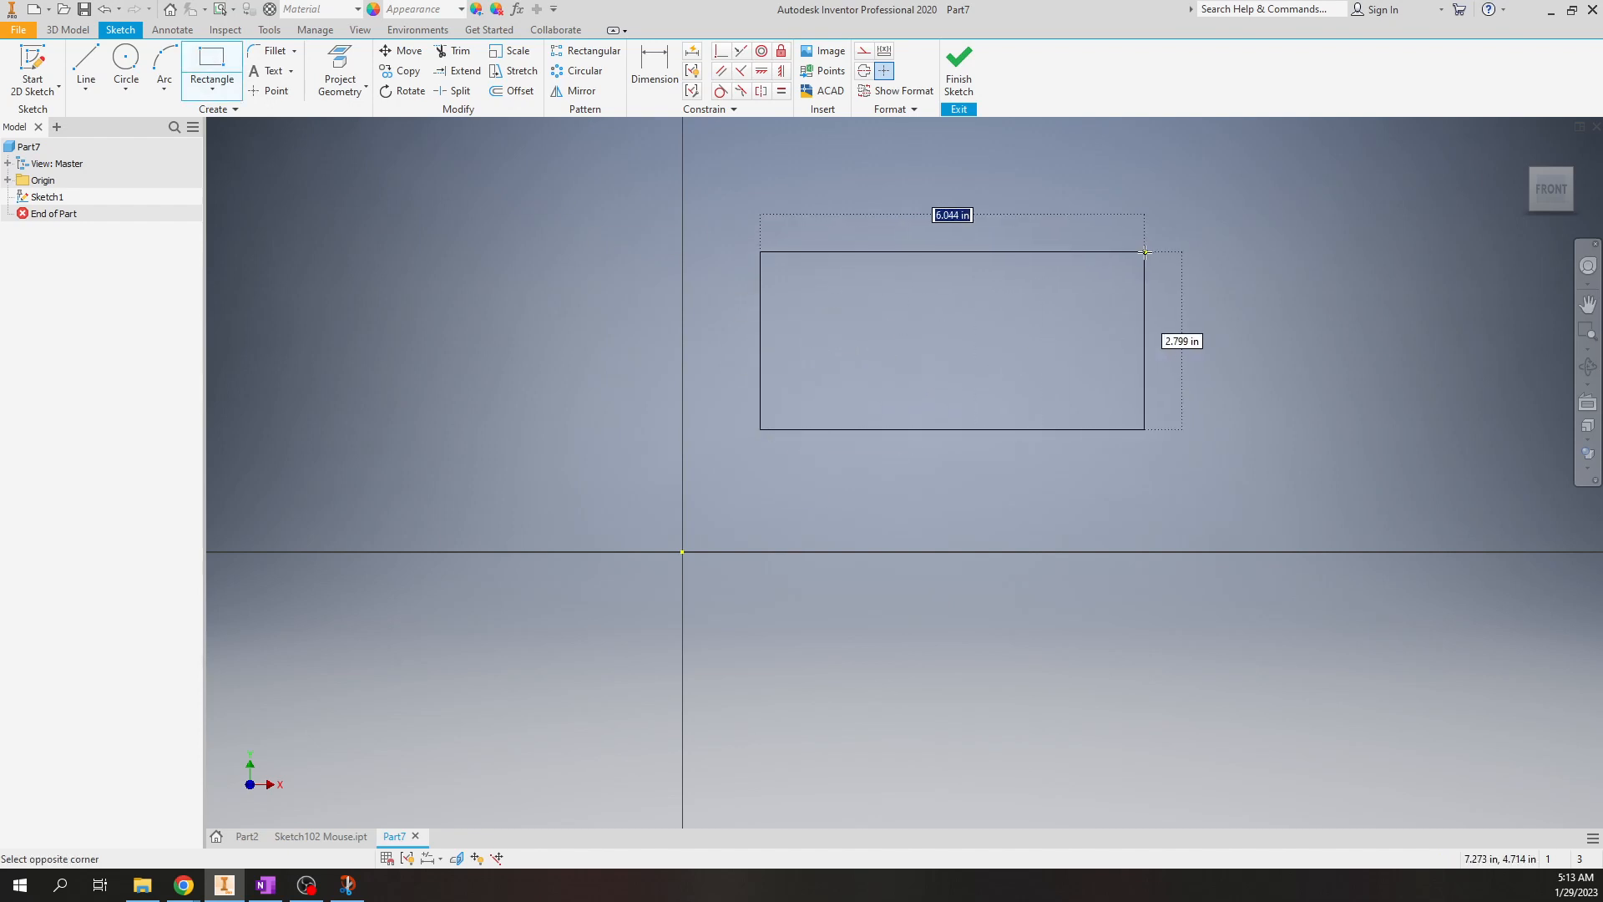
type("4")
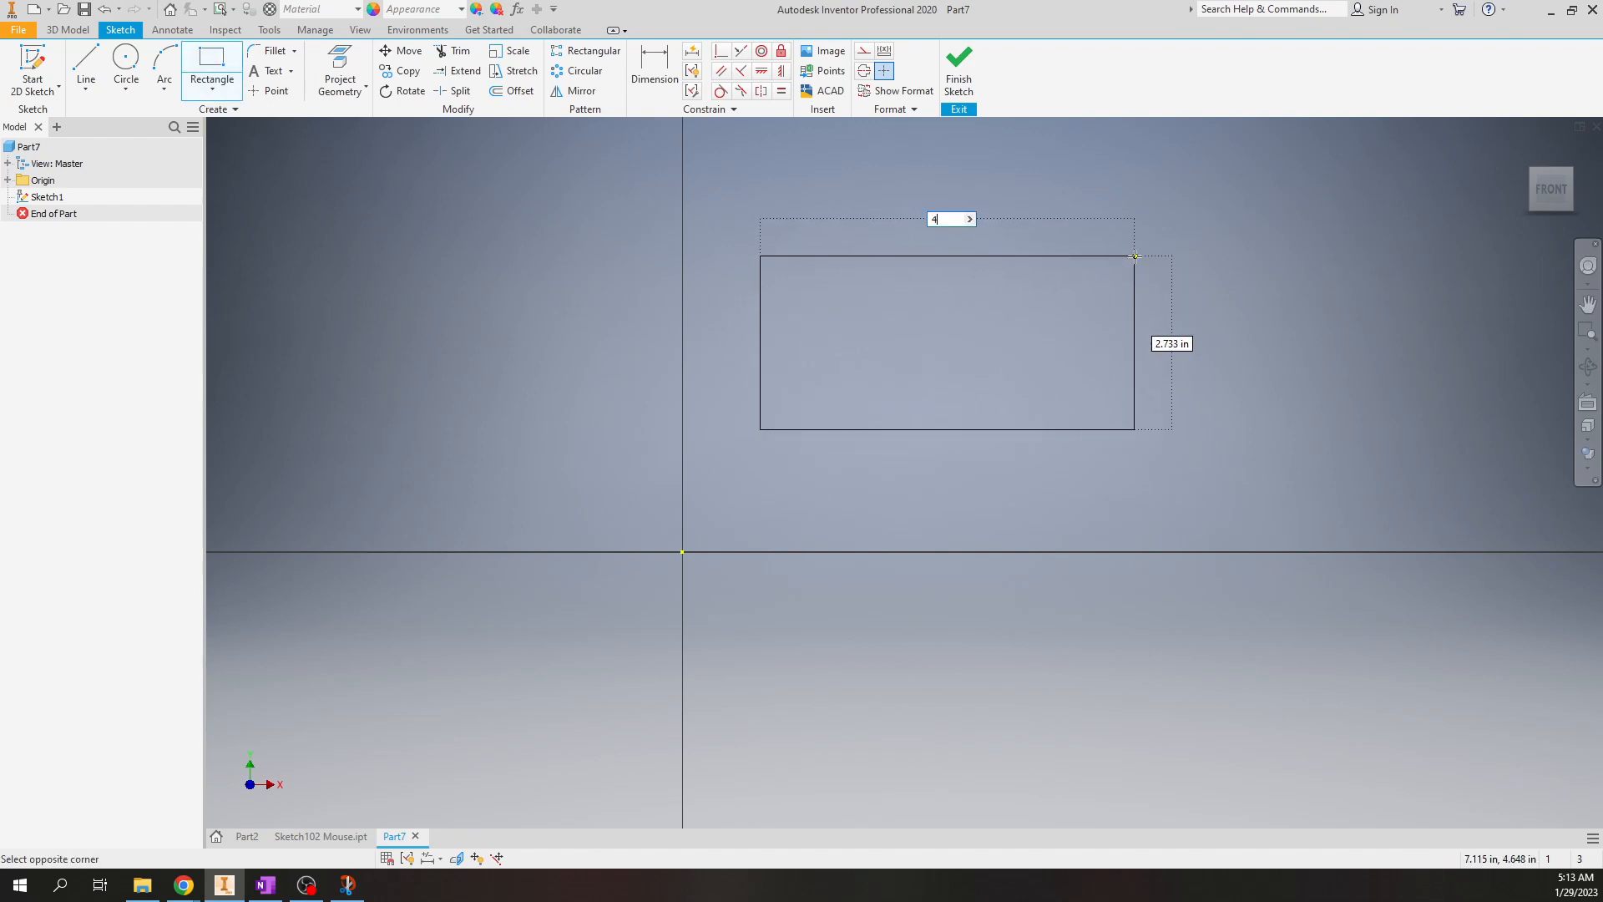
key("Tab")
type("1")
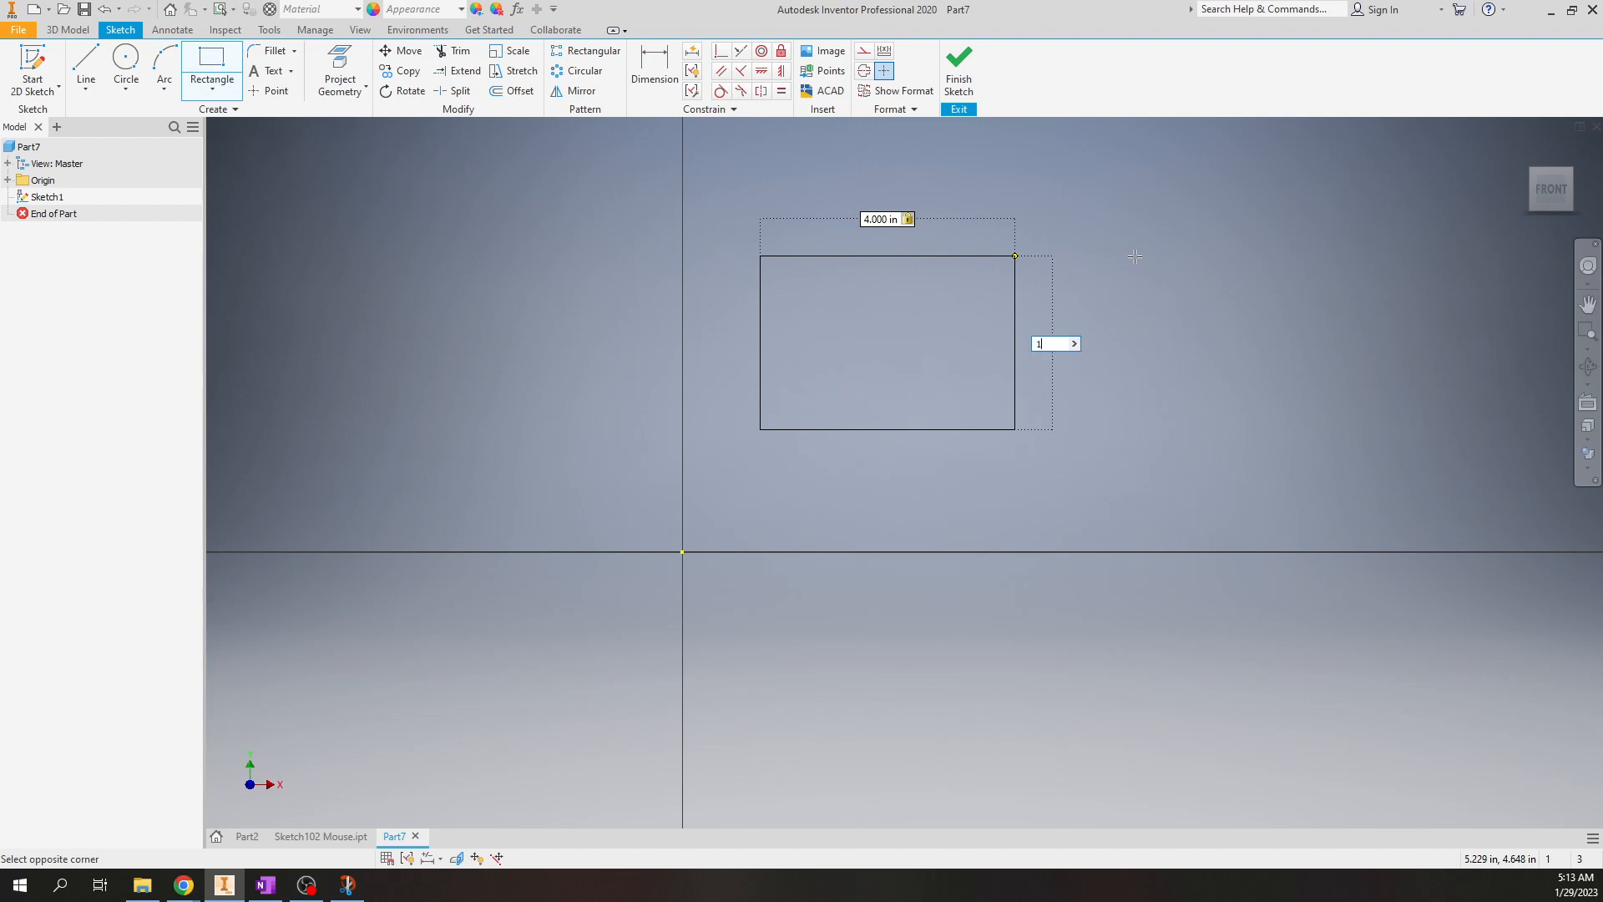
type(".5")
key("Return")
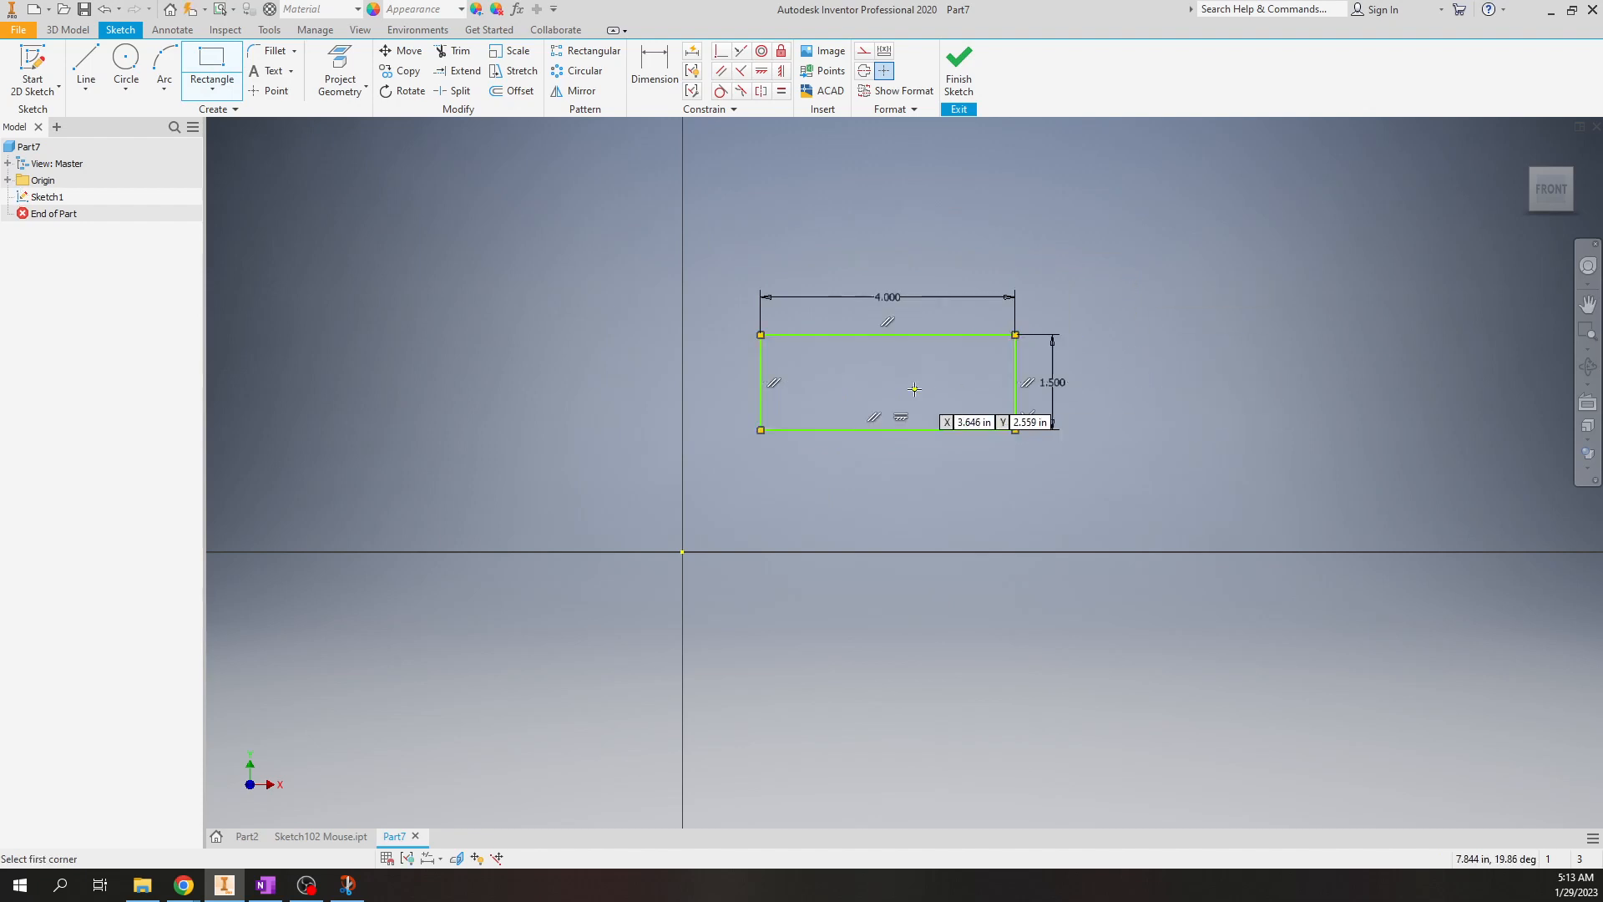
scroll(917, 357, "up", 3)
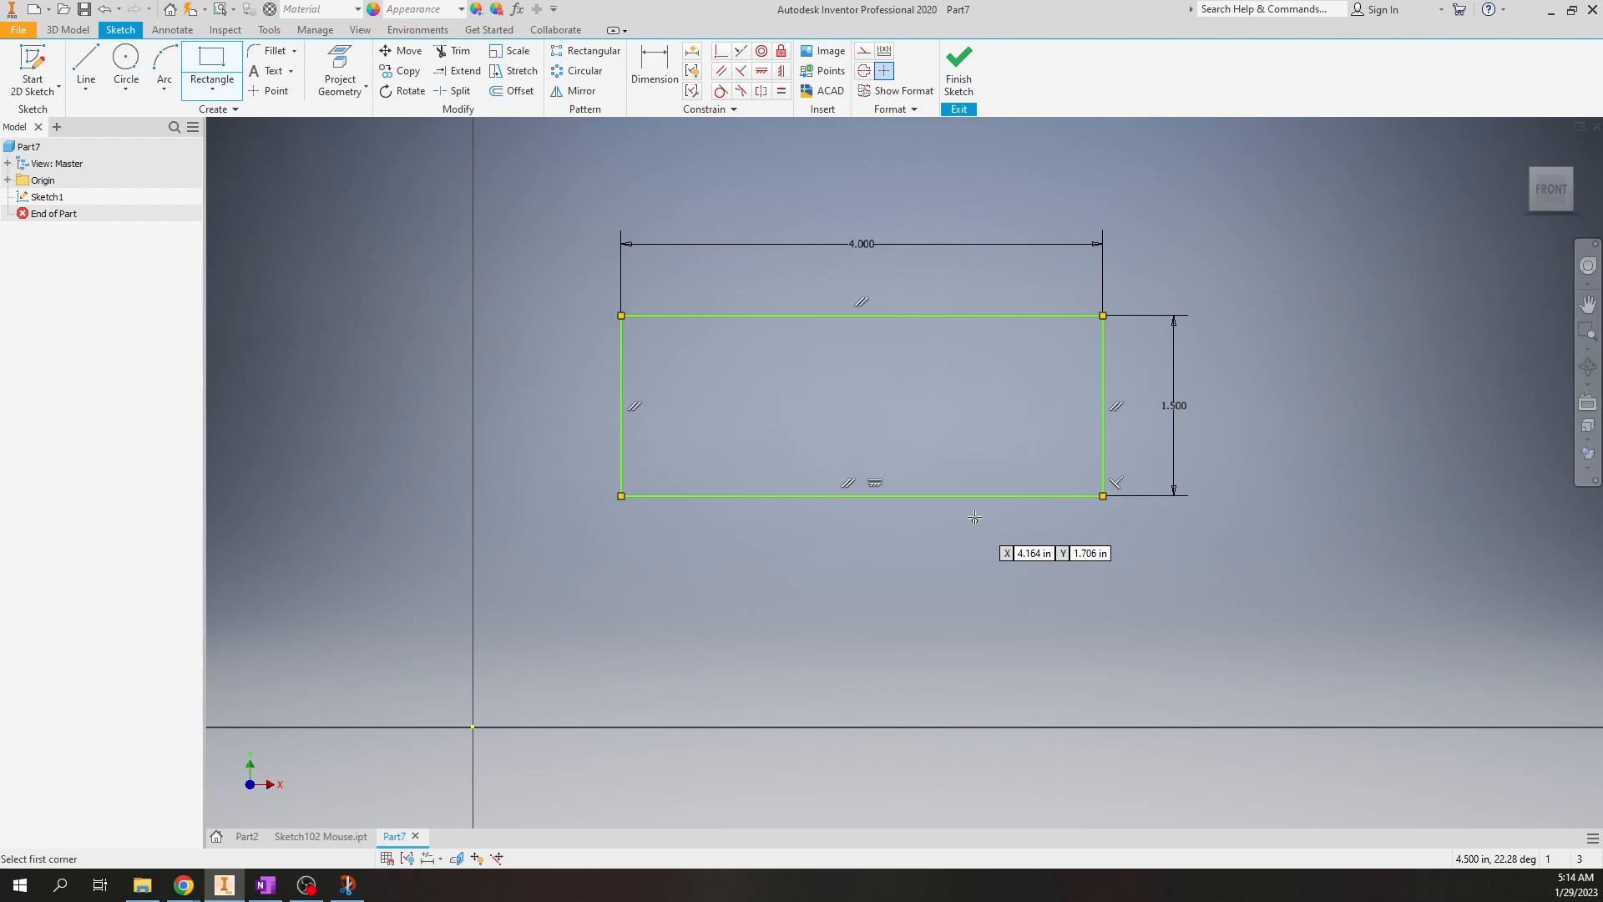
right_click(1006, 406)
left_click(1065, 410)
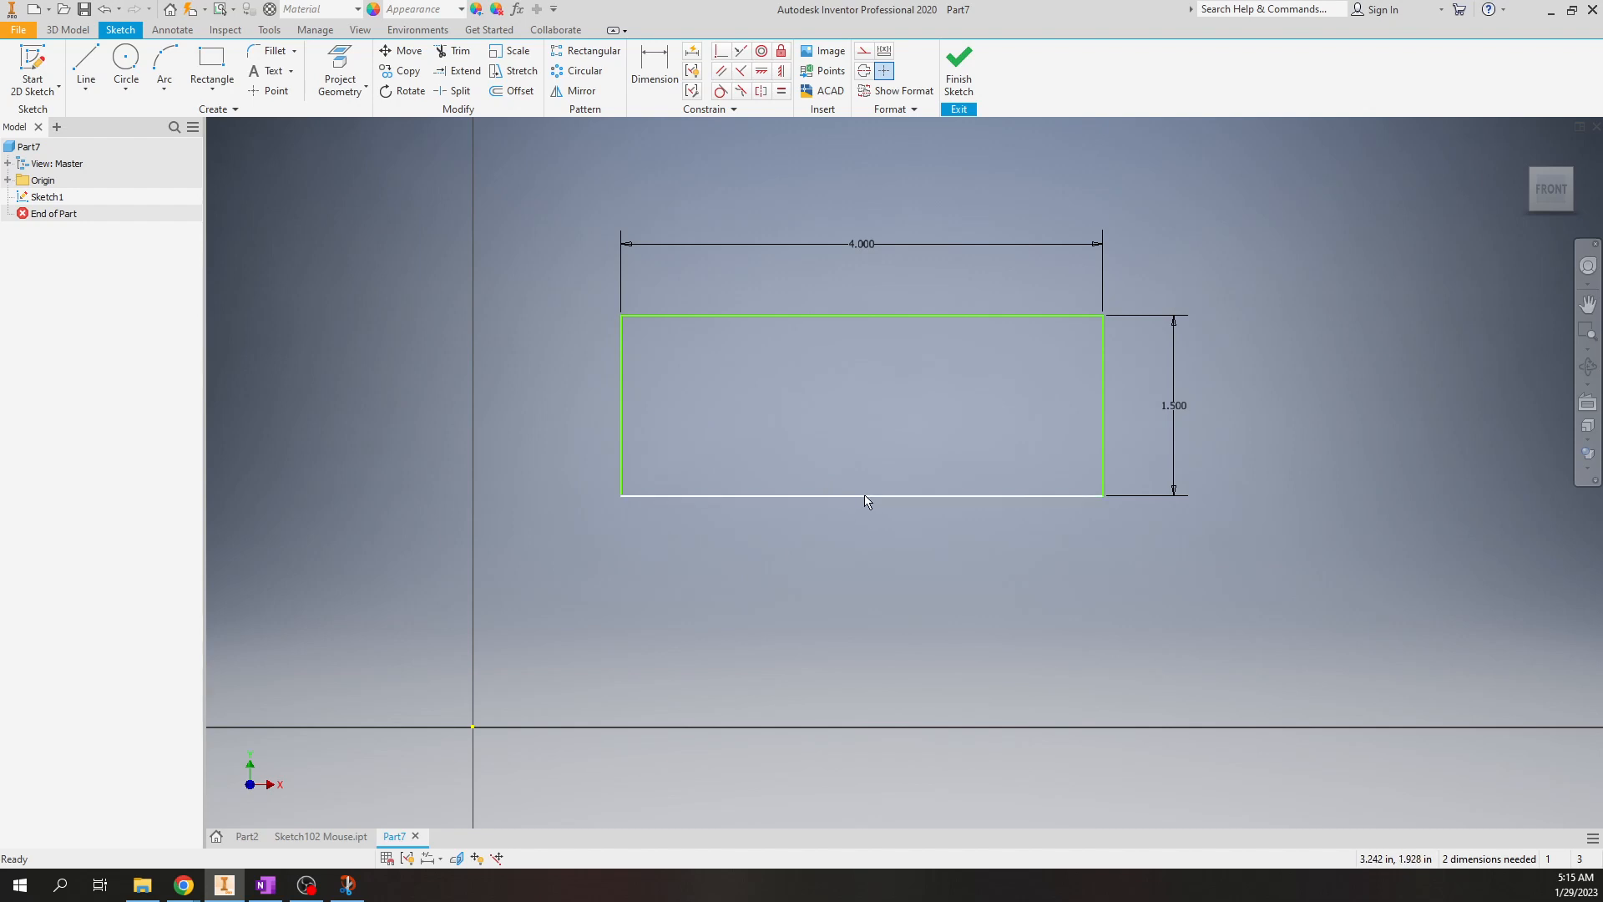
- Constrain the rectangle's lower-left corner to coincide with the part origin's Center Point
mouse_move(865, 494)
left_mouse_down()
mouse_move(868, 624)
mouse_move(893, 499)
mouse_move(890, 565)
left_mouse_up()
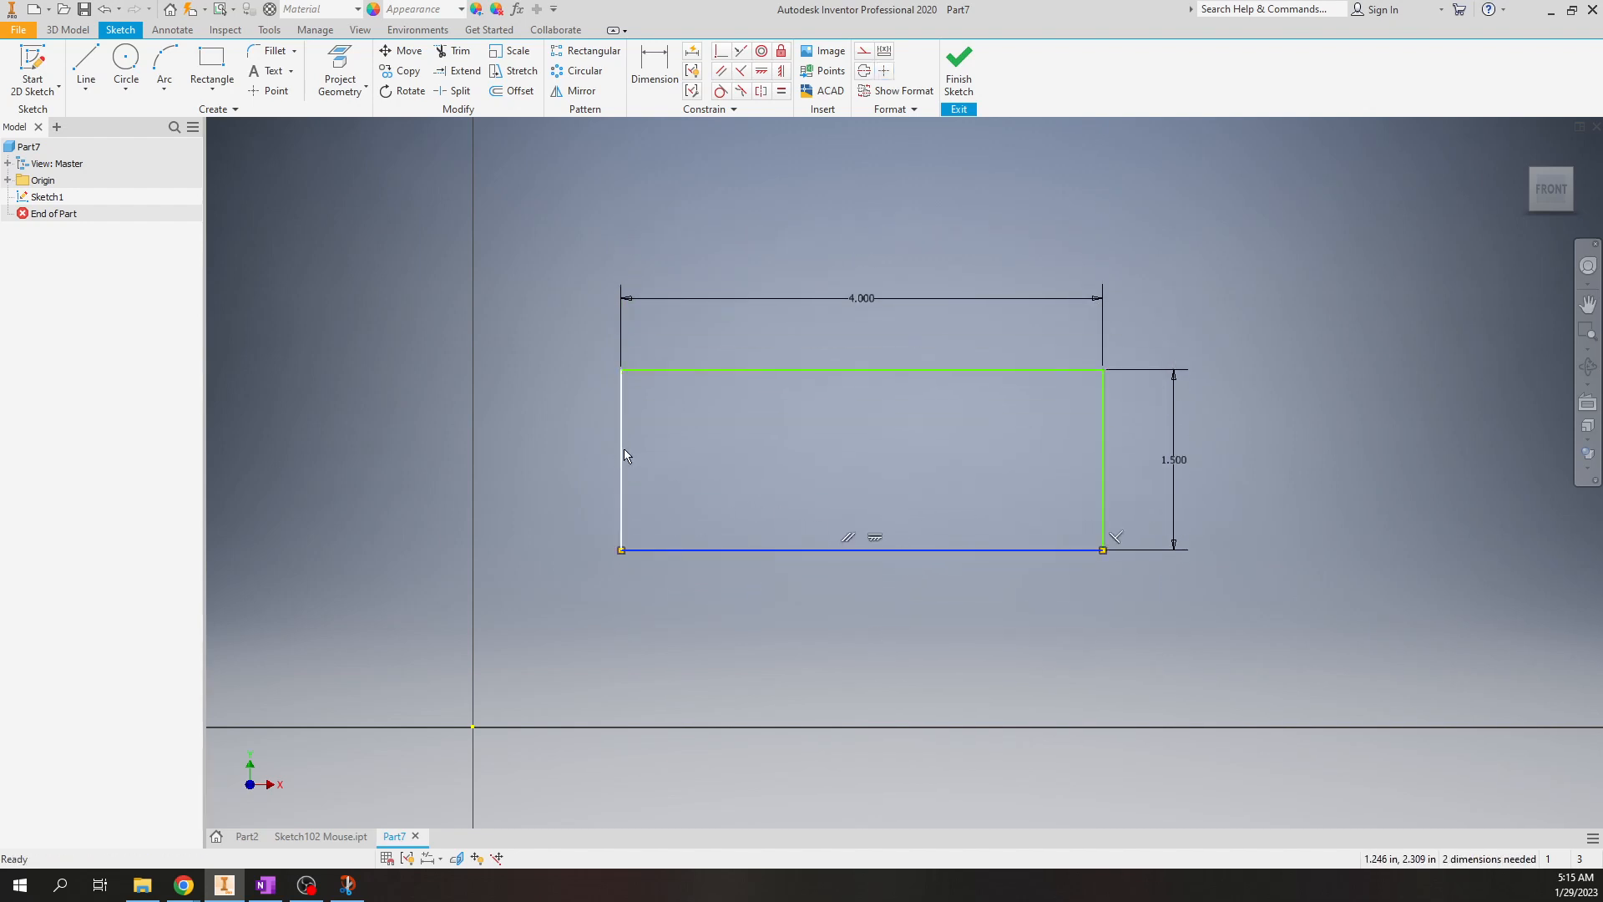
mouse_move(624, 458)
left_mouse_down()
mouse_move(788, 454)
mouse_move(620, 463)
left_mouse_up()
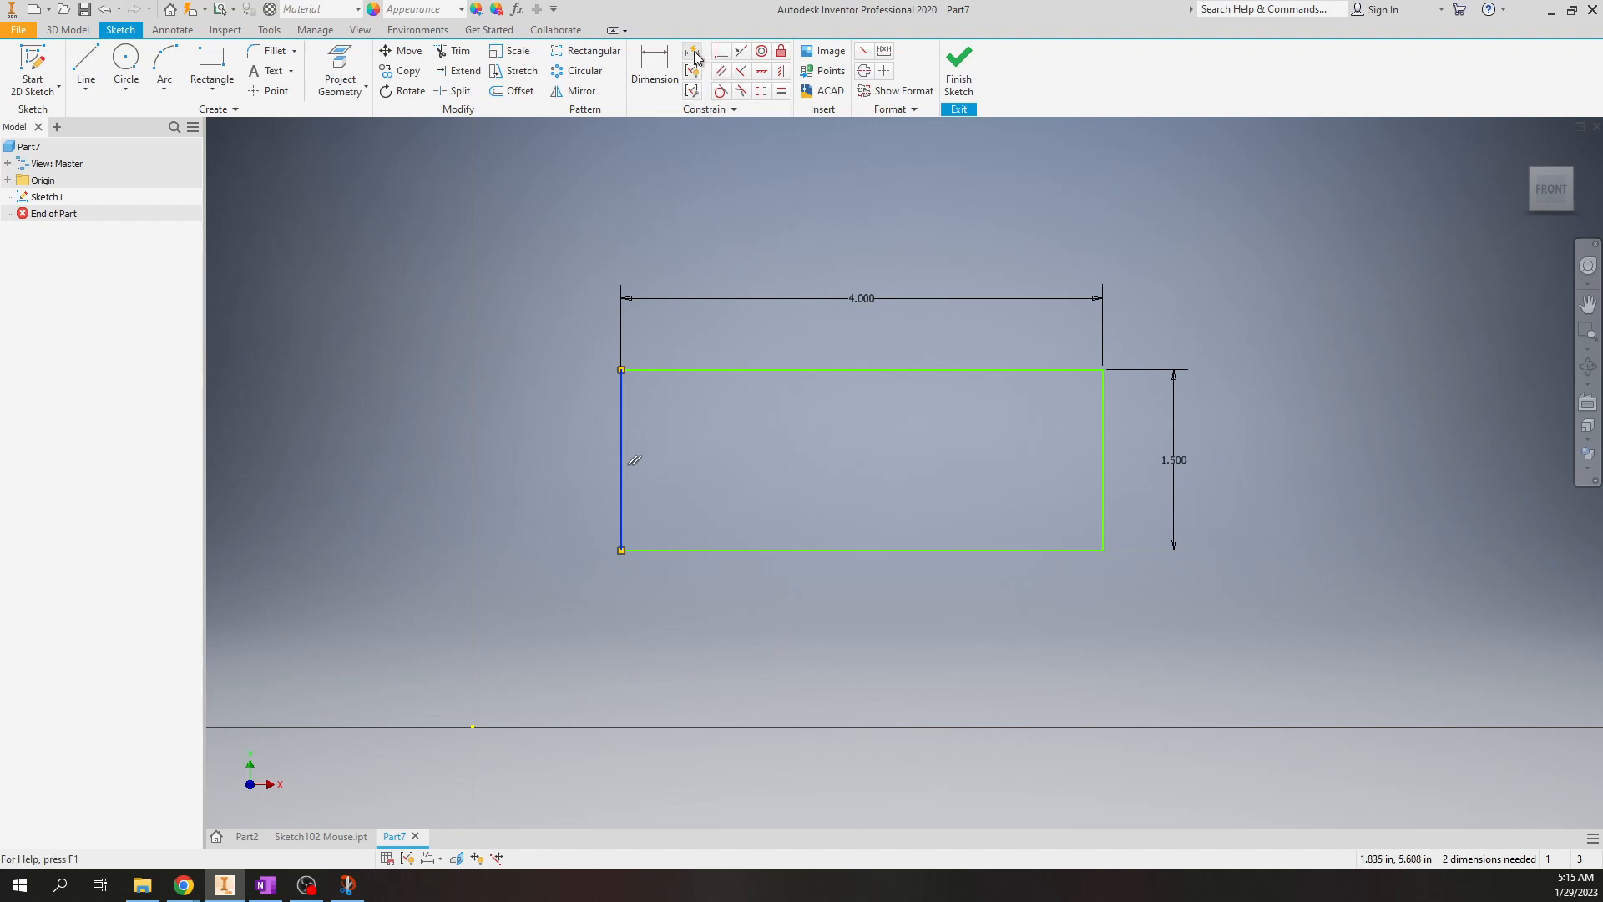
left_click(722, 53)
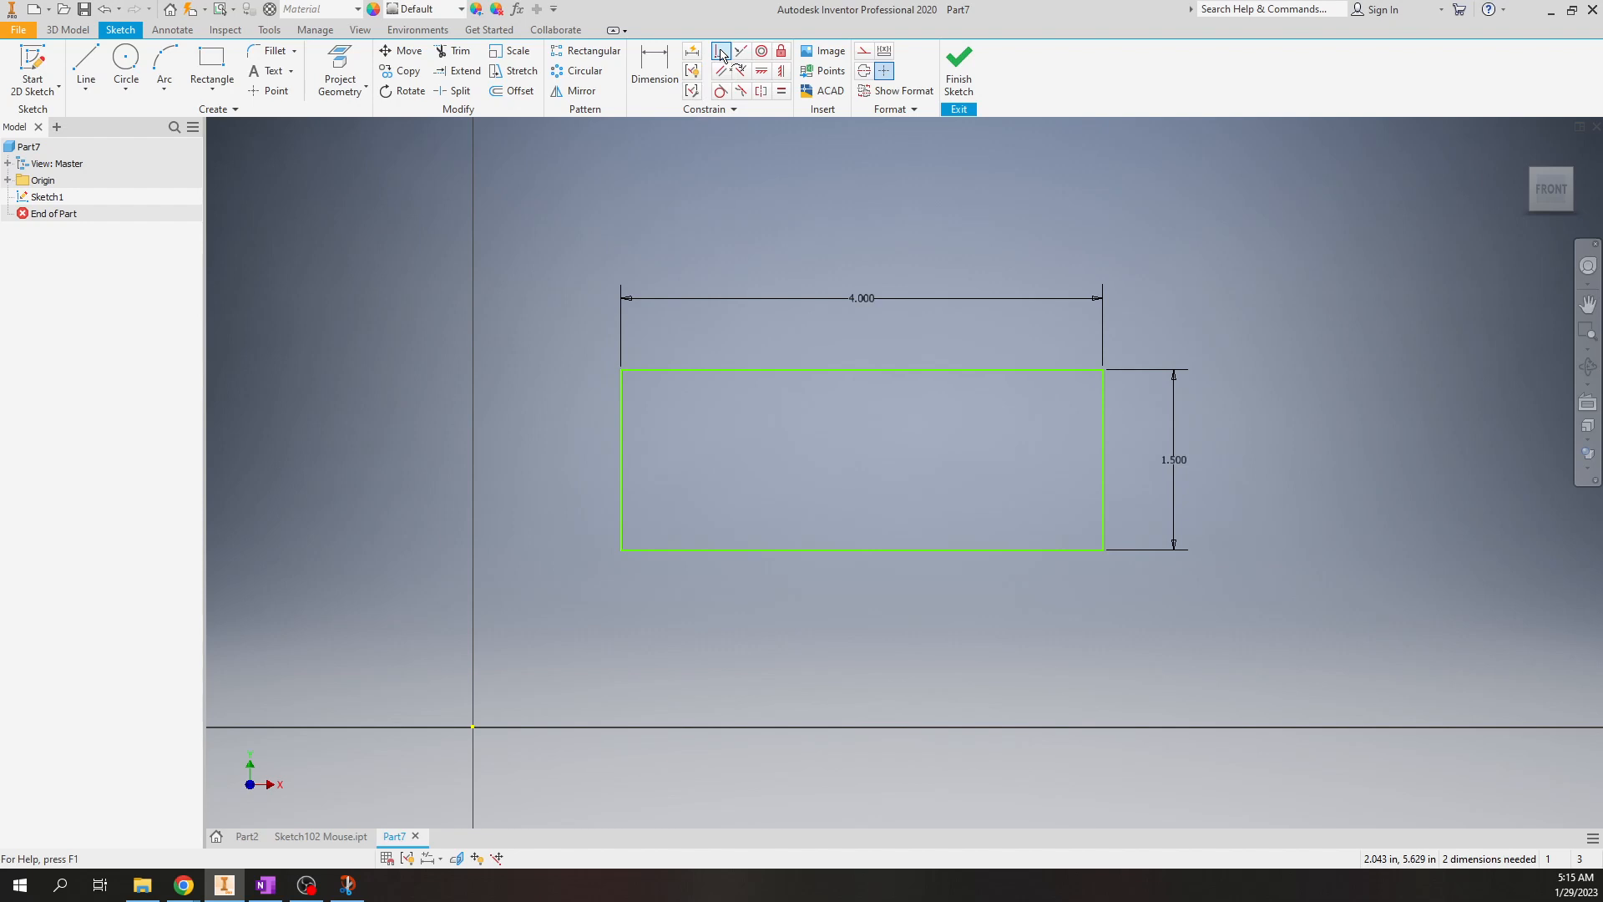
left_click(622, 553)
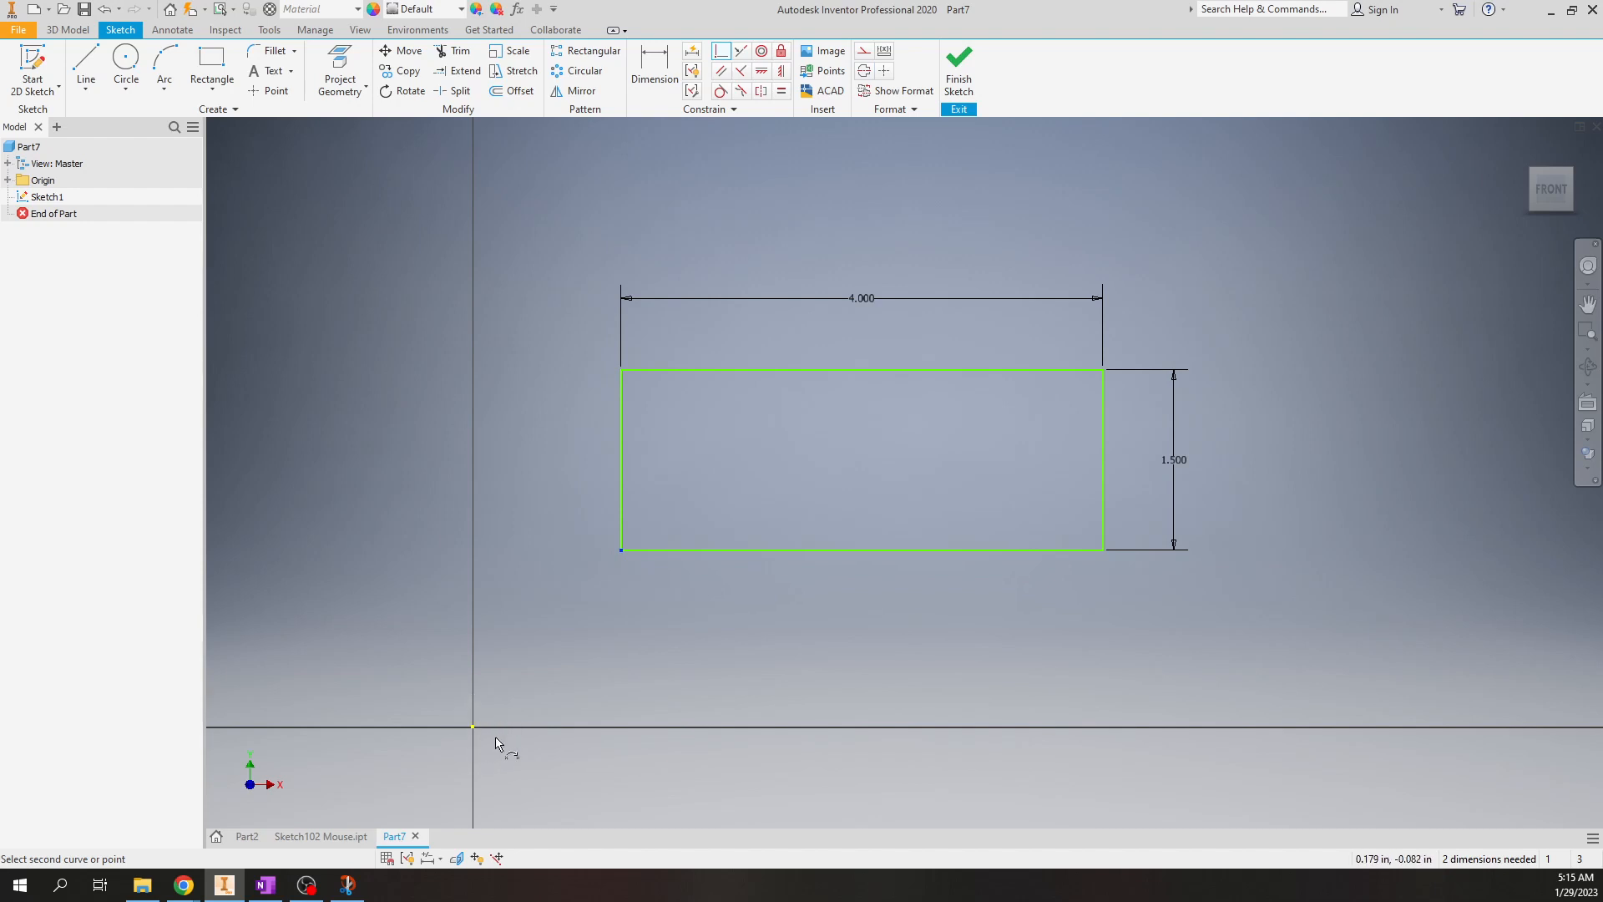
left_click(8, 180)
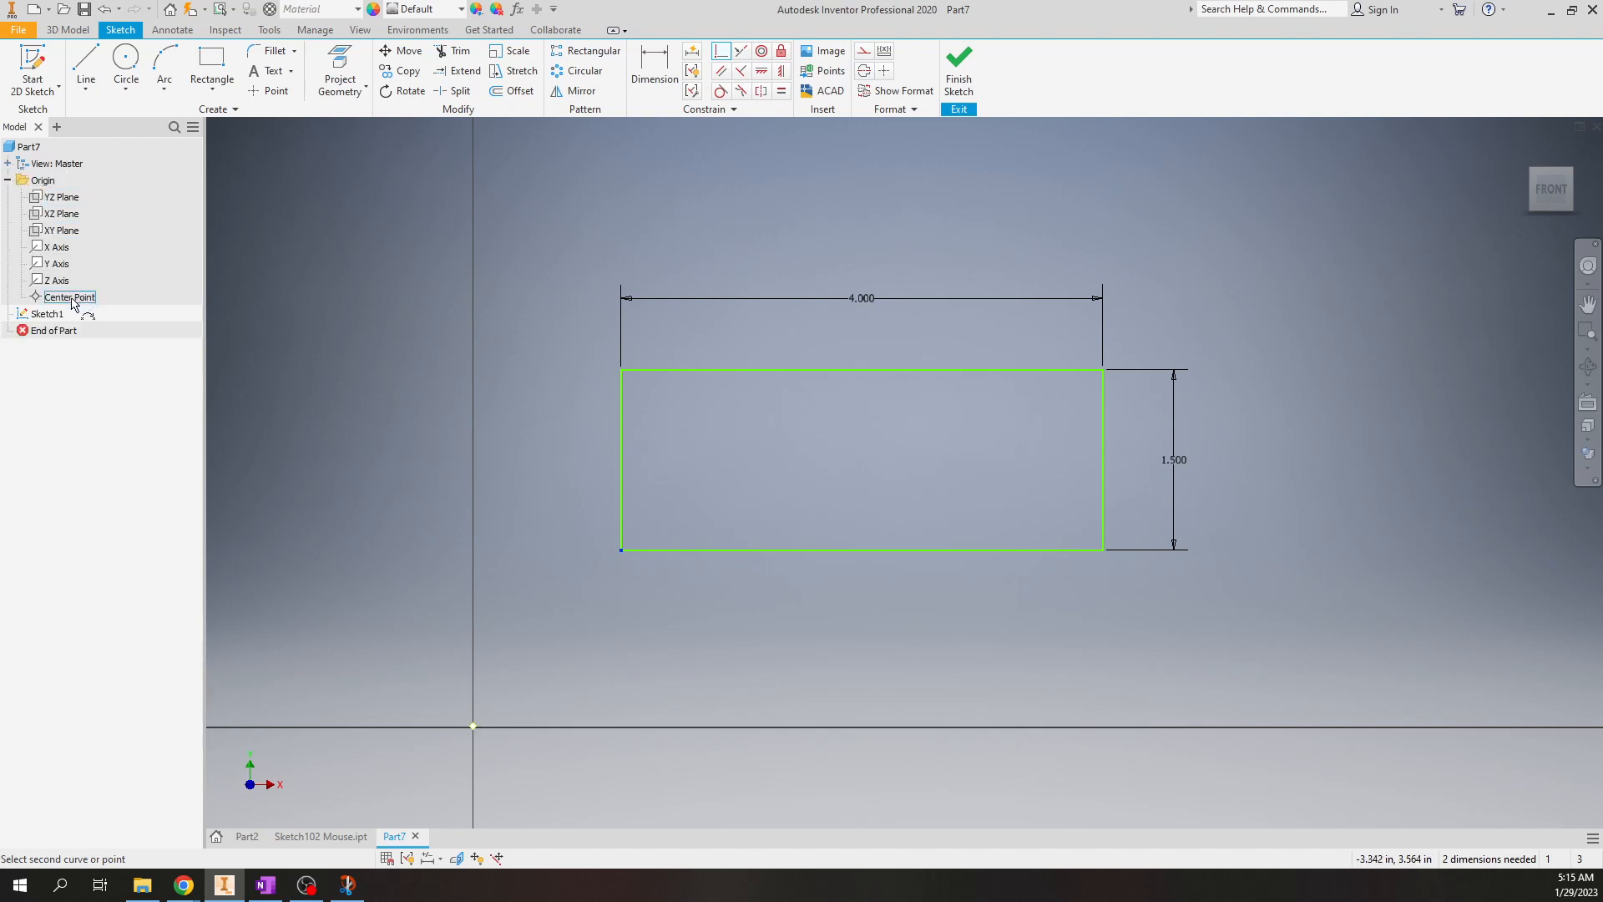
left_click(72, 299)
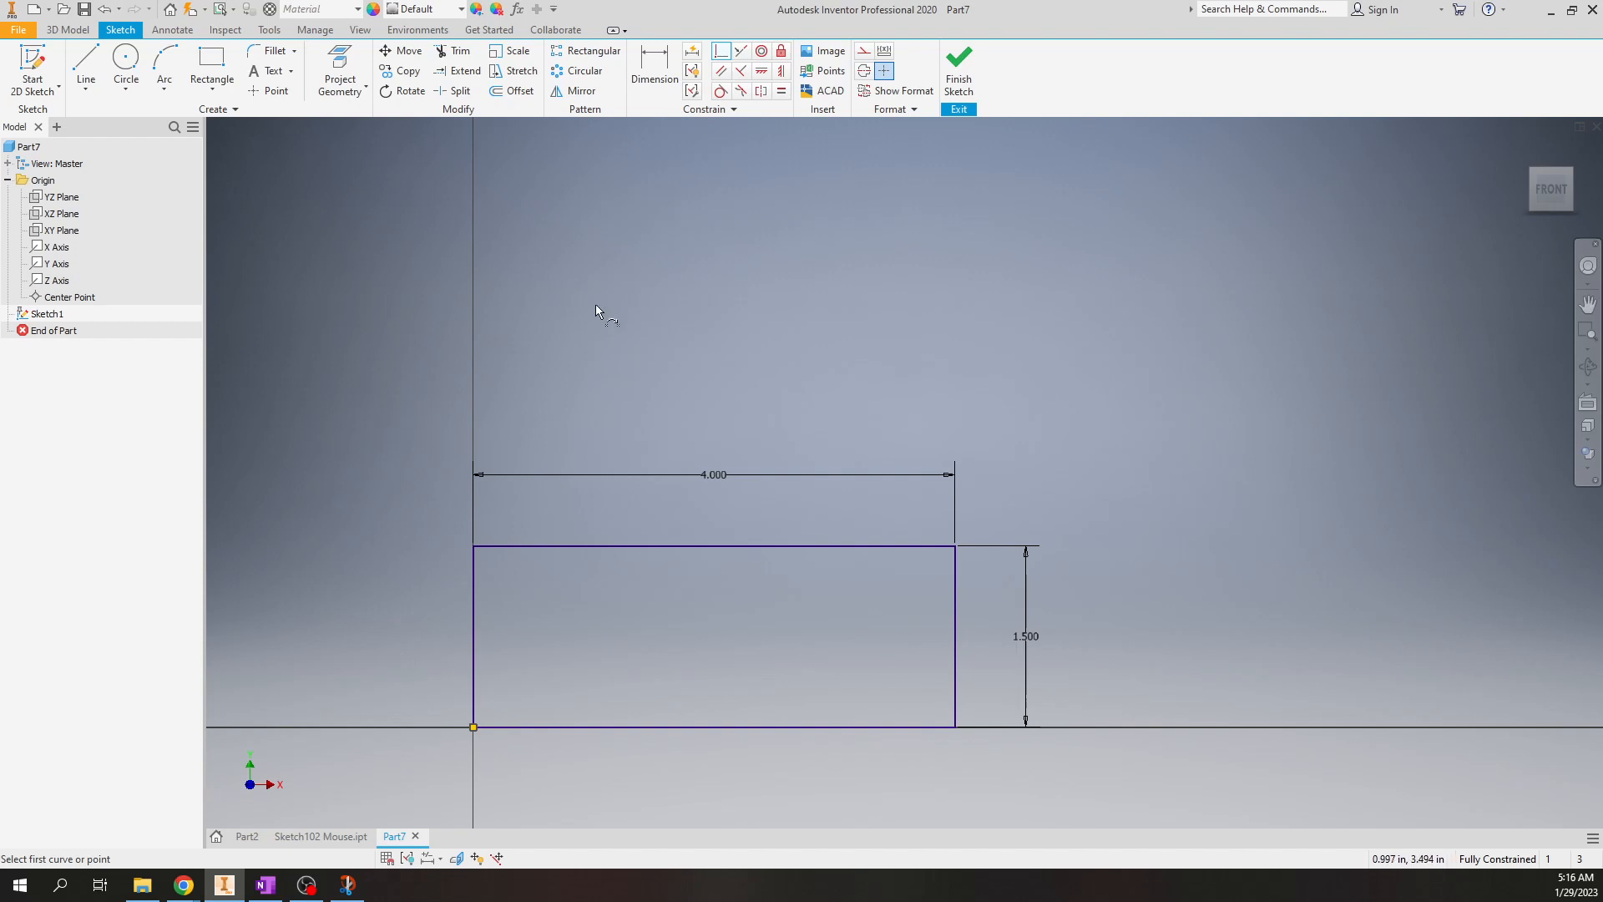
right_click(837, 302)
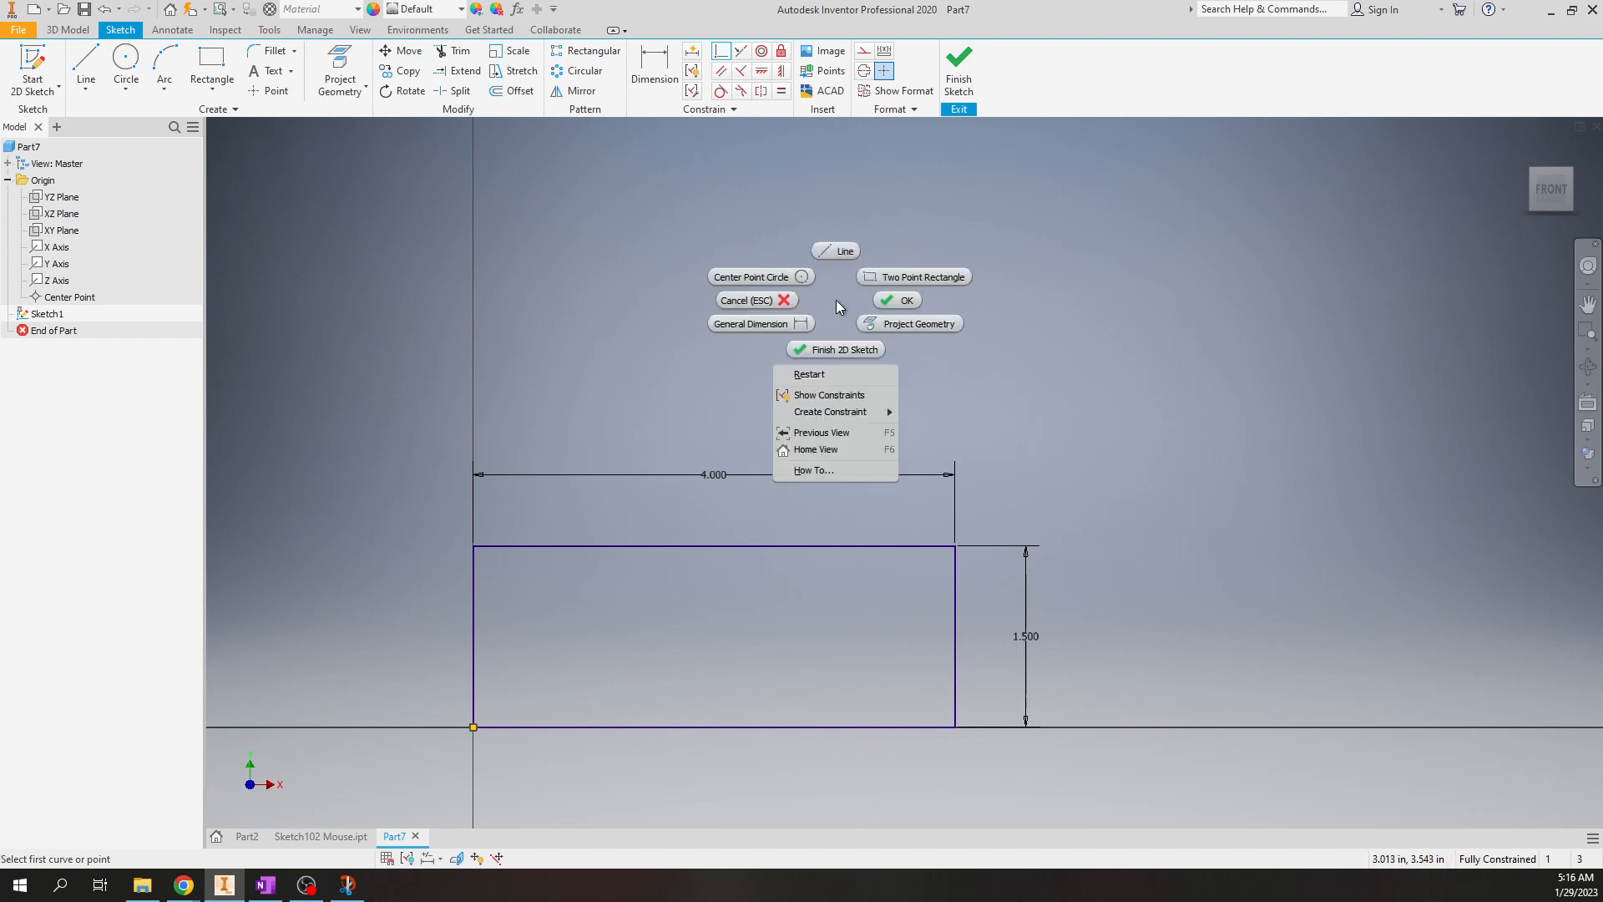
left_click(901, 305)
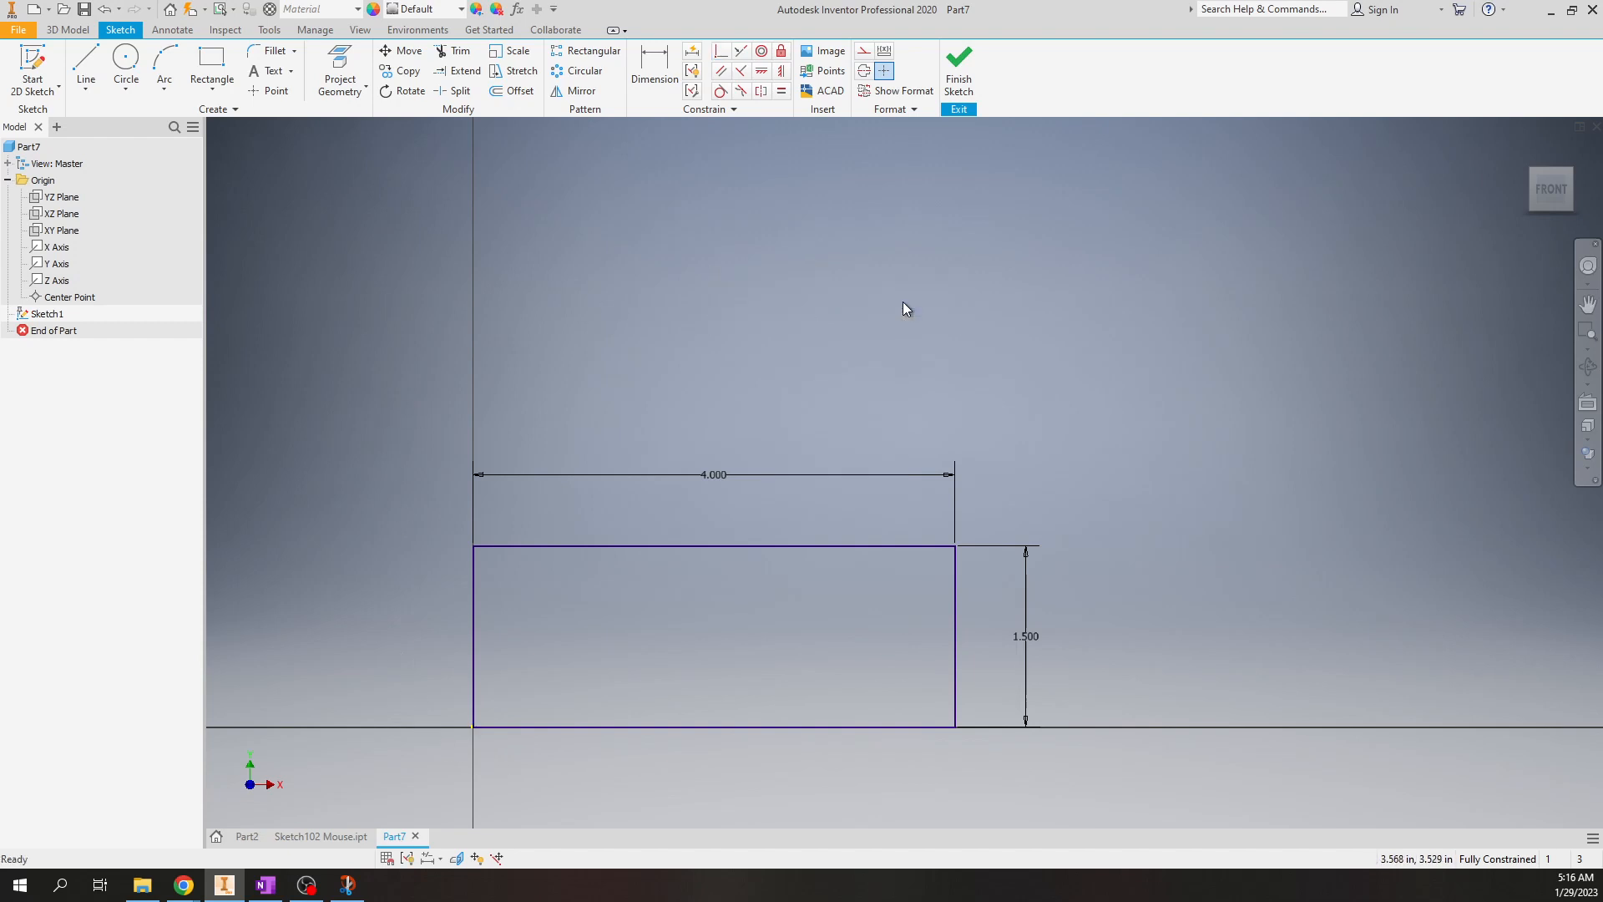
- Check the Autoproject part origin on sketch create setting in the application's sketch options
left_click(270, 32)
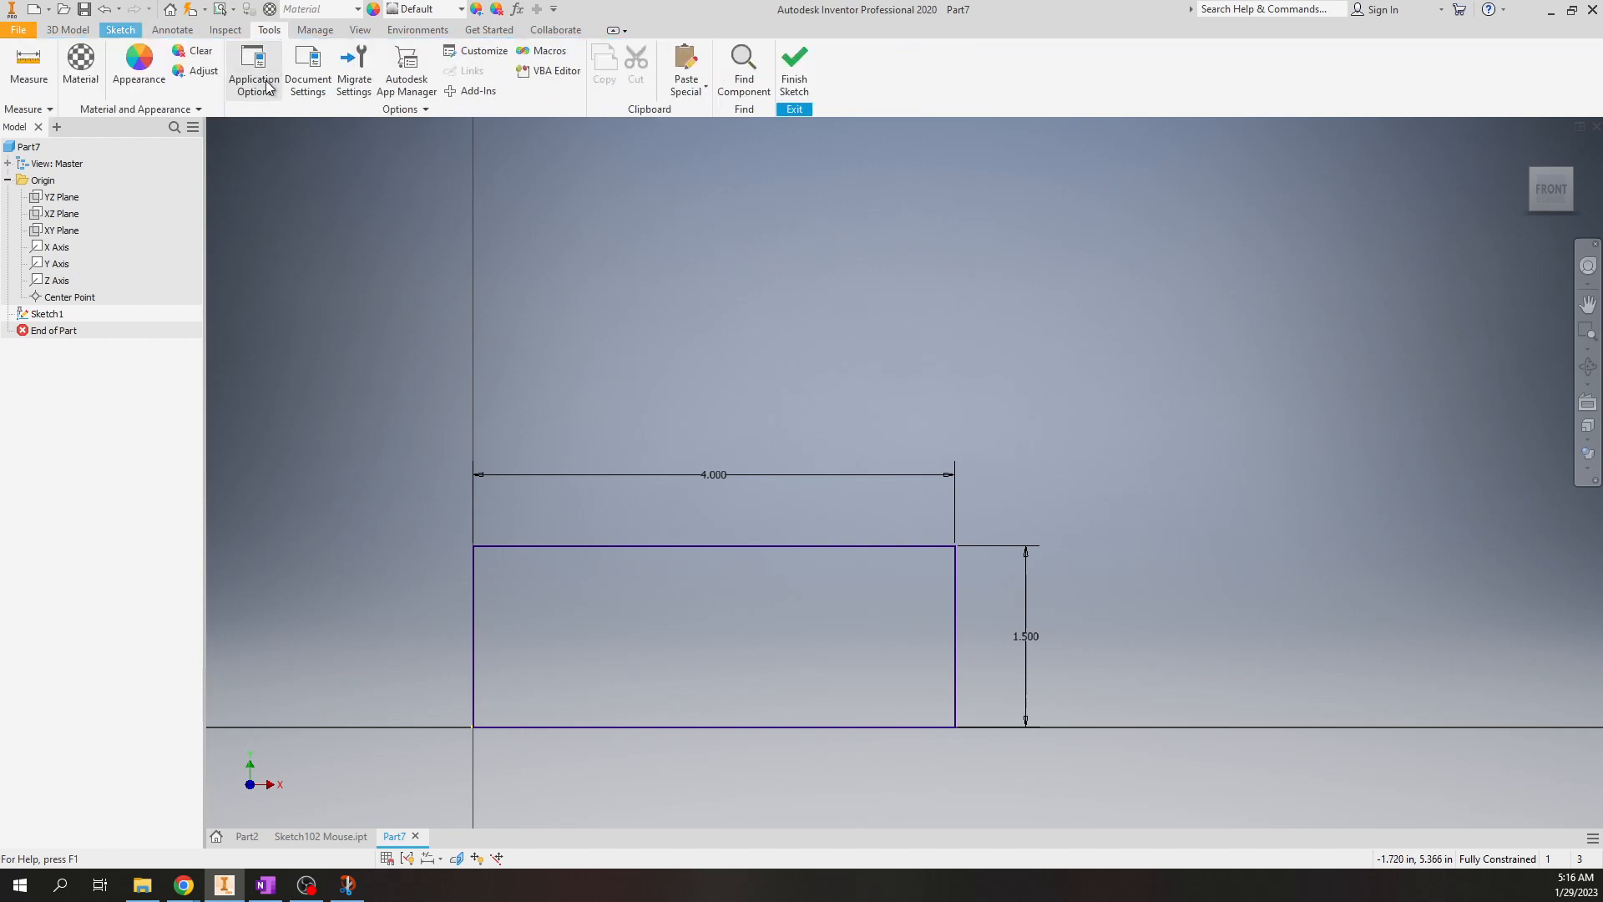
left_click(253, 67)
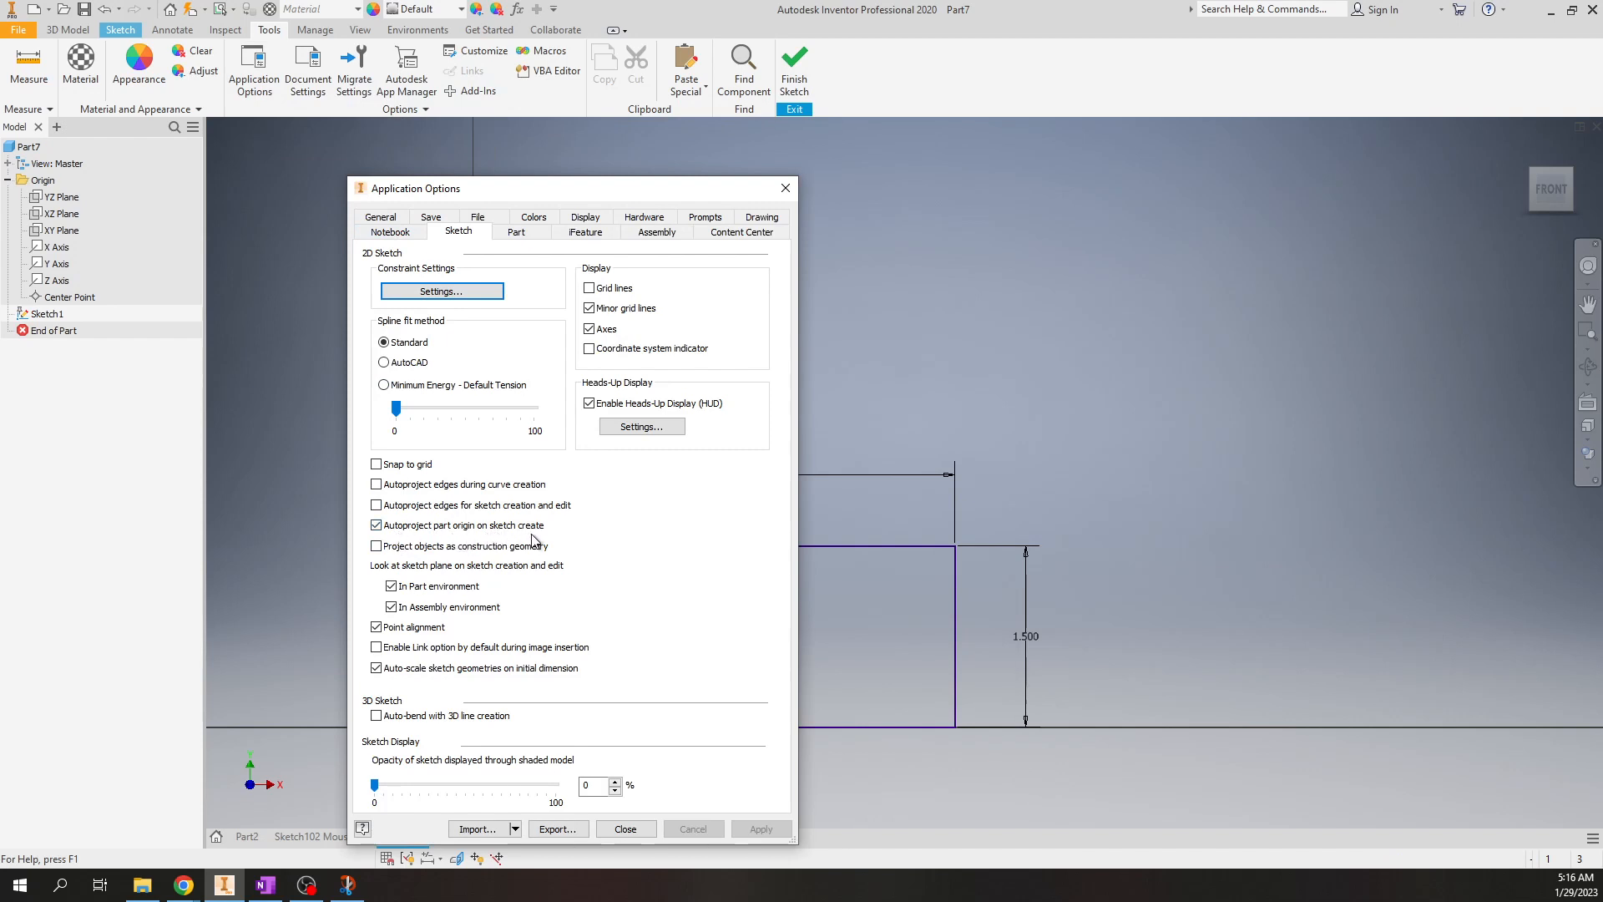
left_click(652, 829)
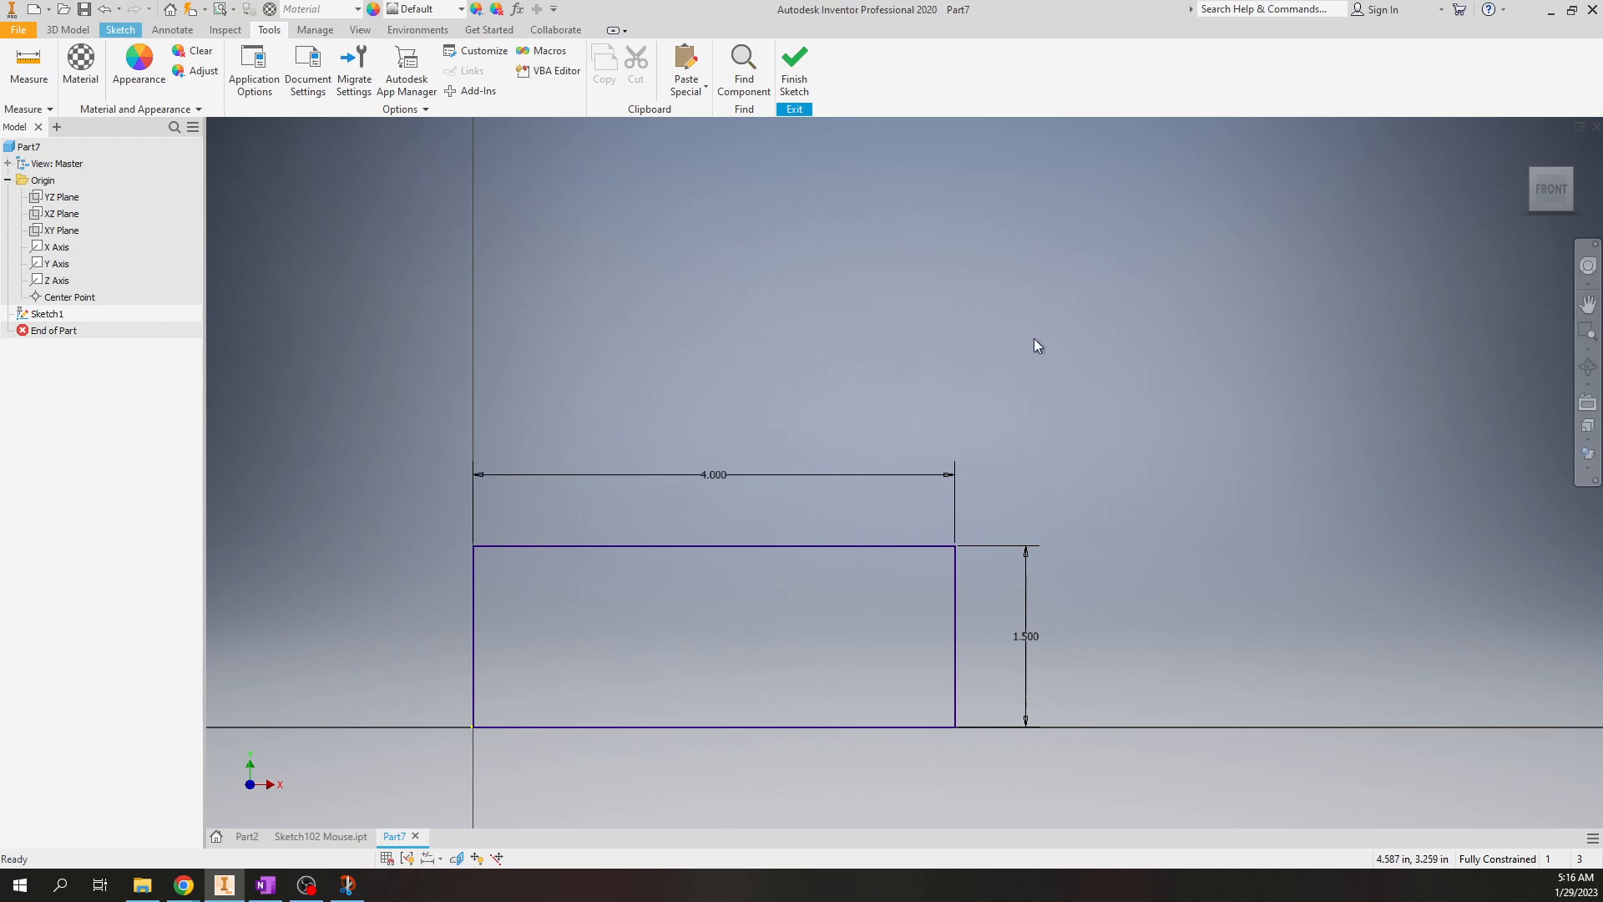
- Draw a three-point arc of about 4.74 in radius from the left edge's midpoint to the upper right edge, tangent to the top edge
scroll(640, 716, "down", 3)
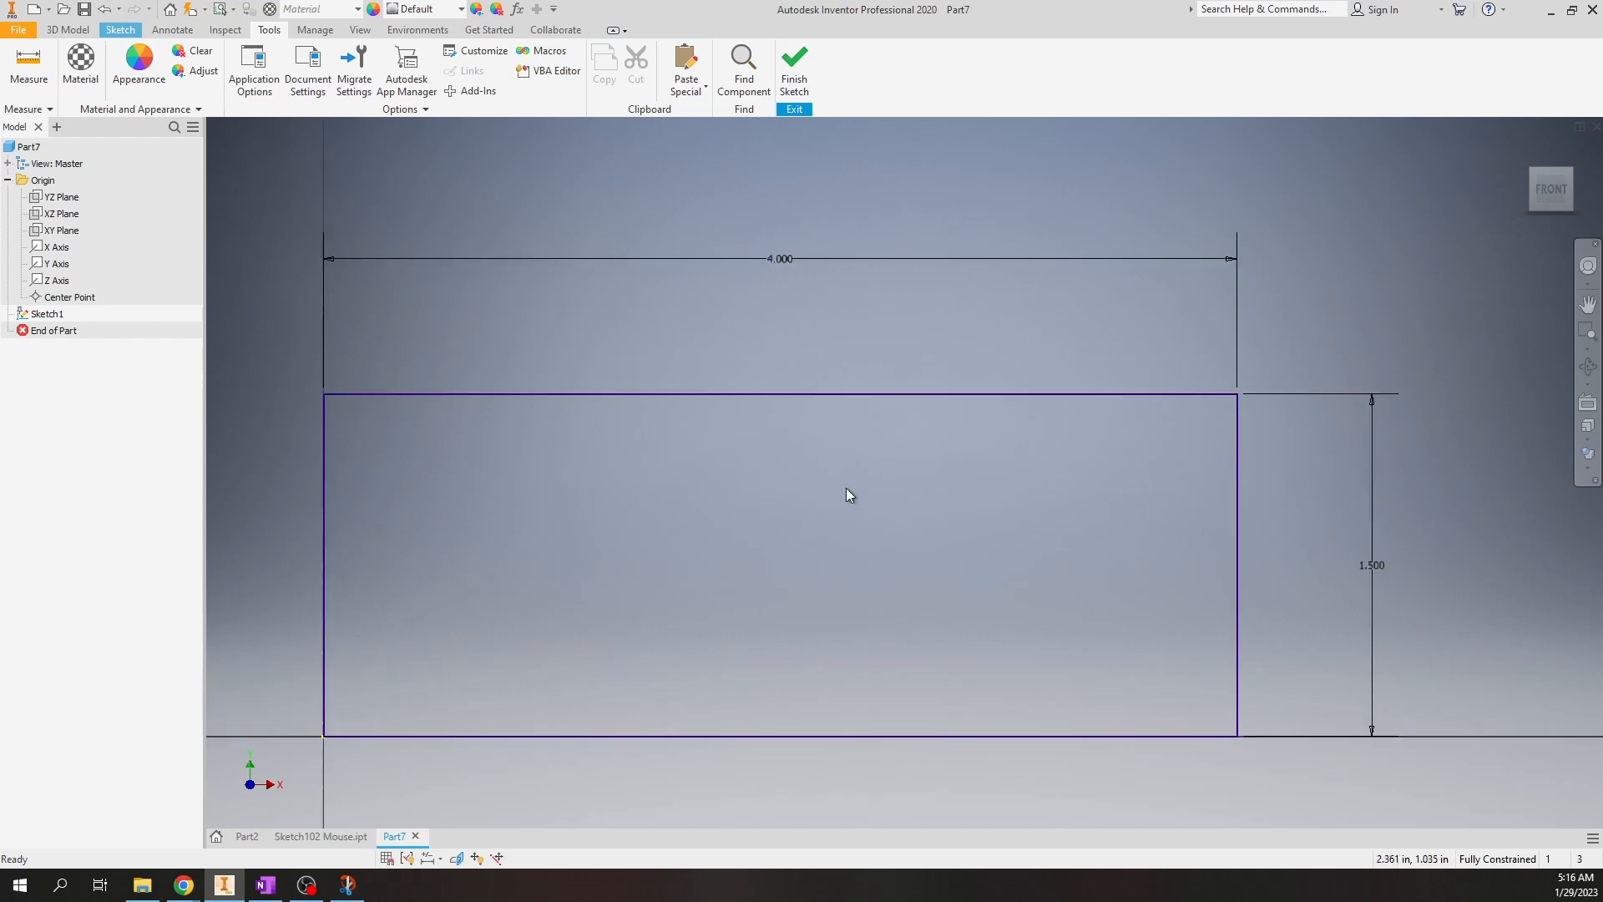
left_click(121, 30)
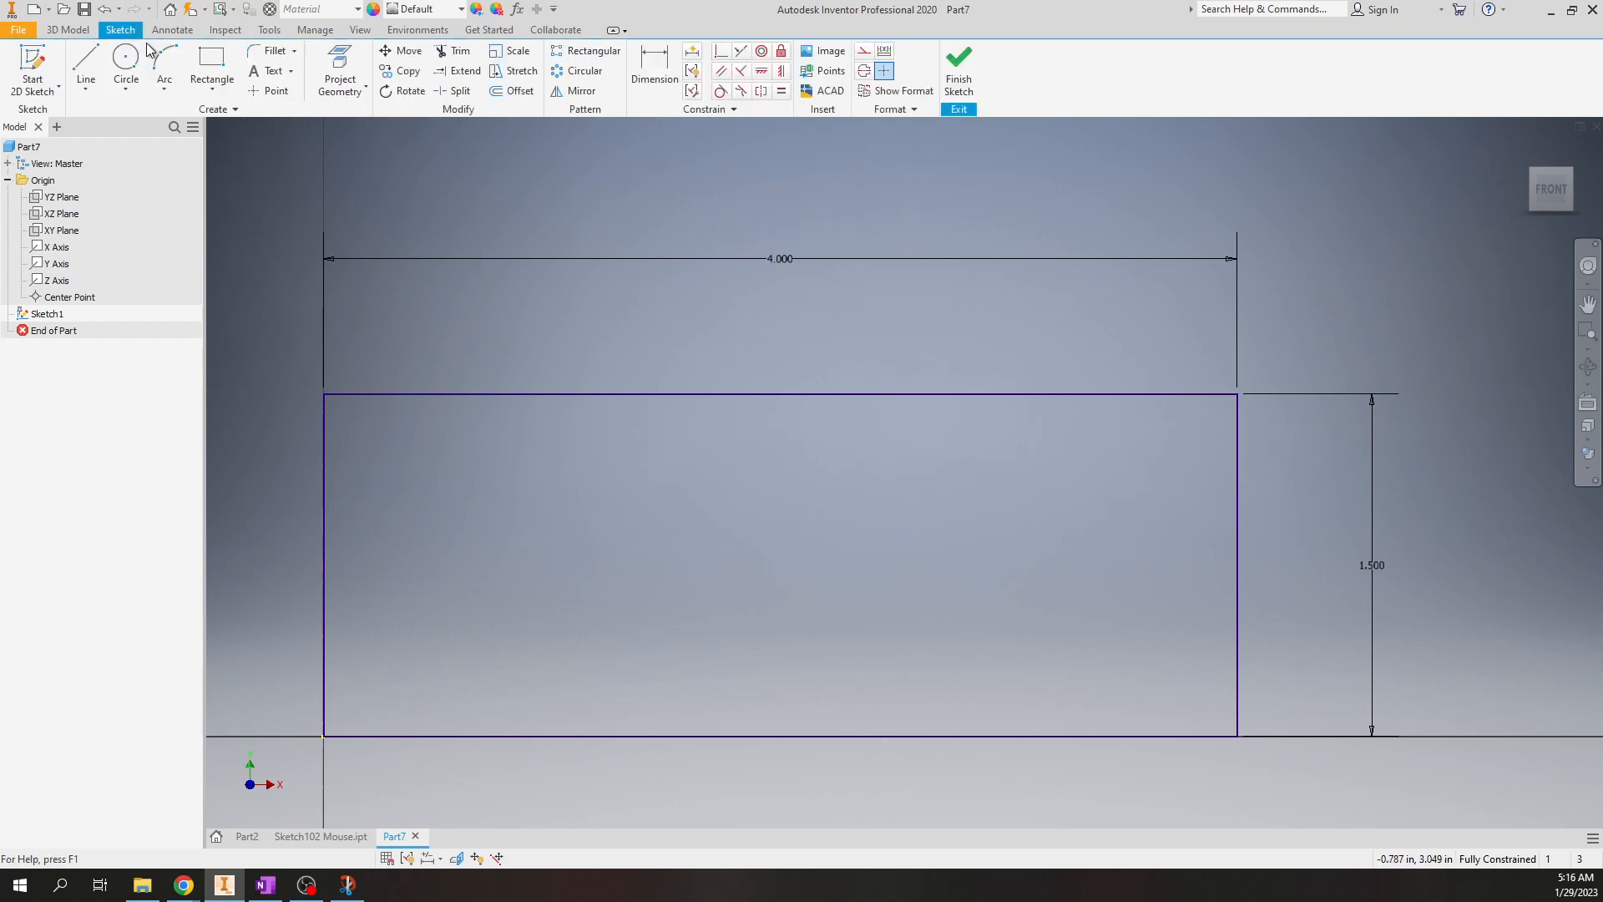
left_click(165, 65)
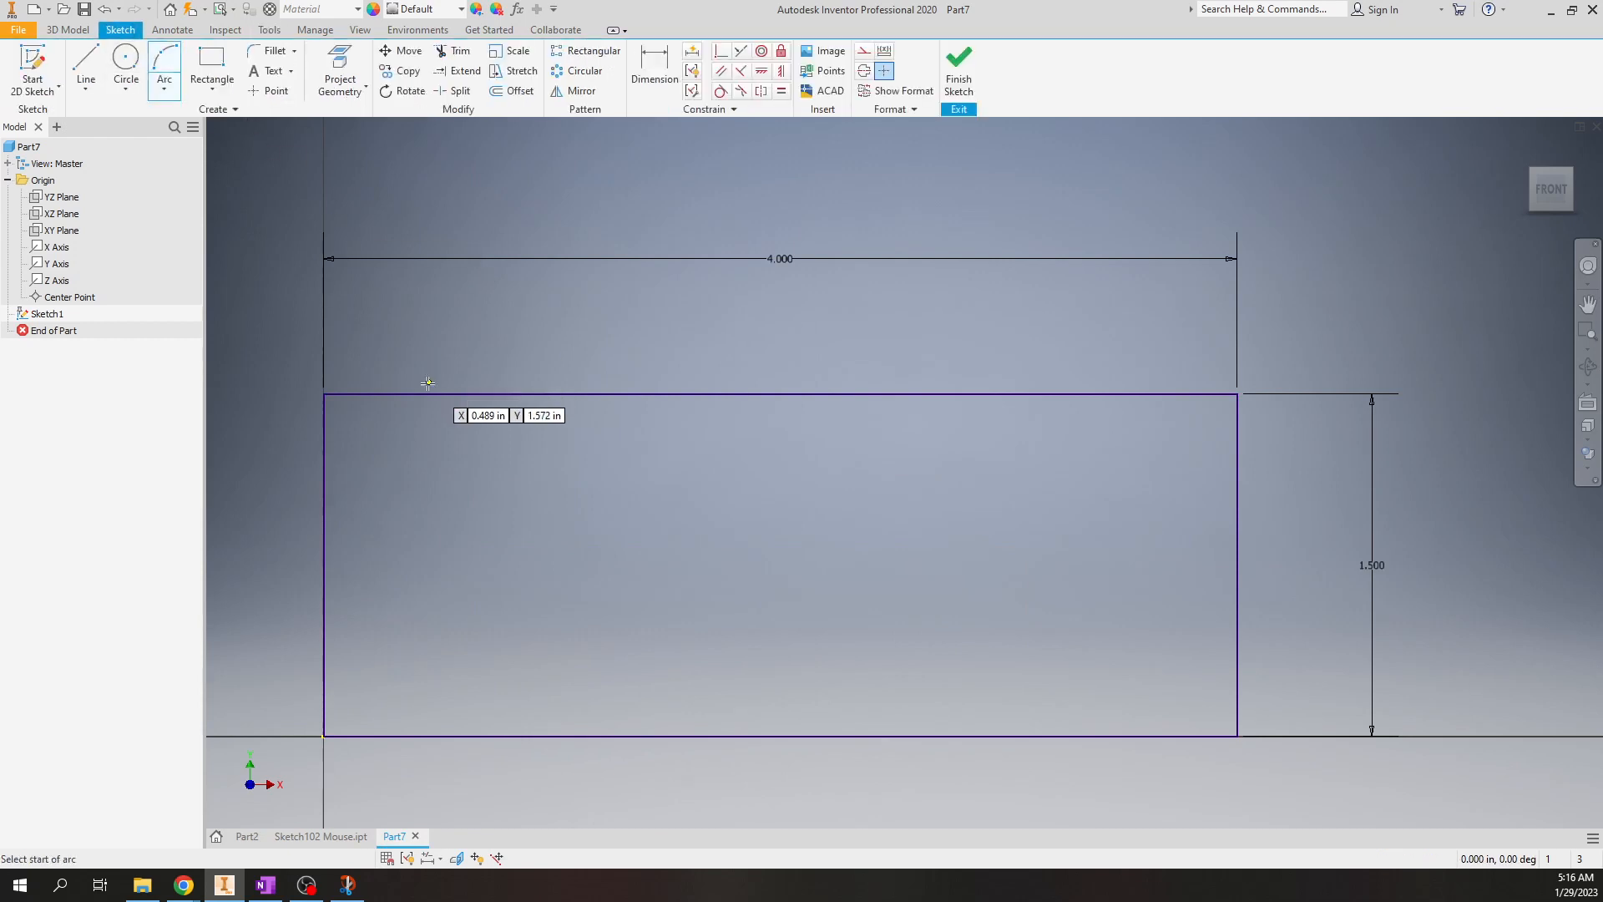
left_click(324, 565)
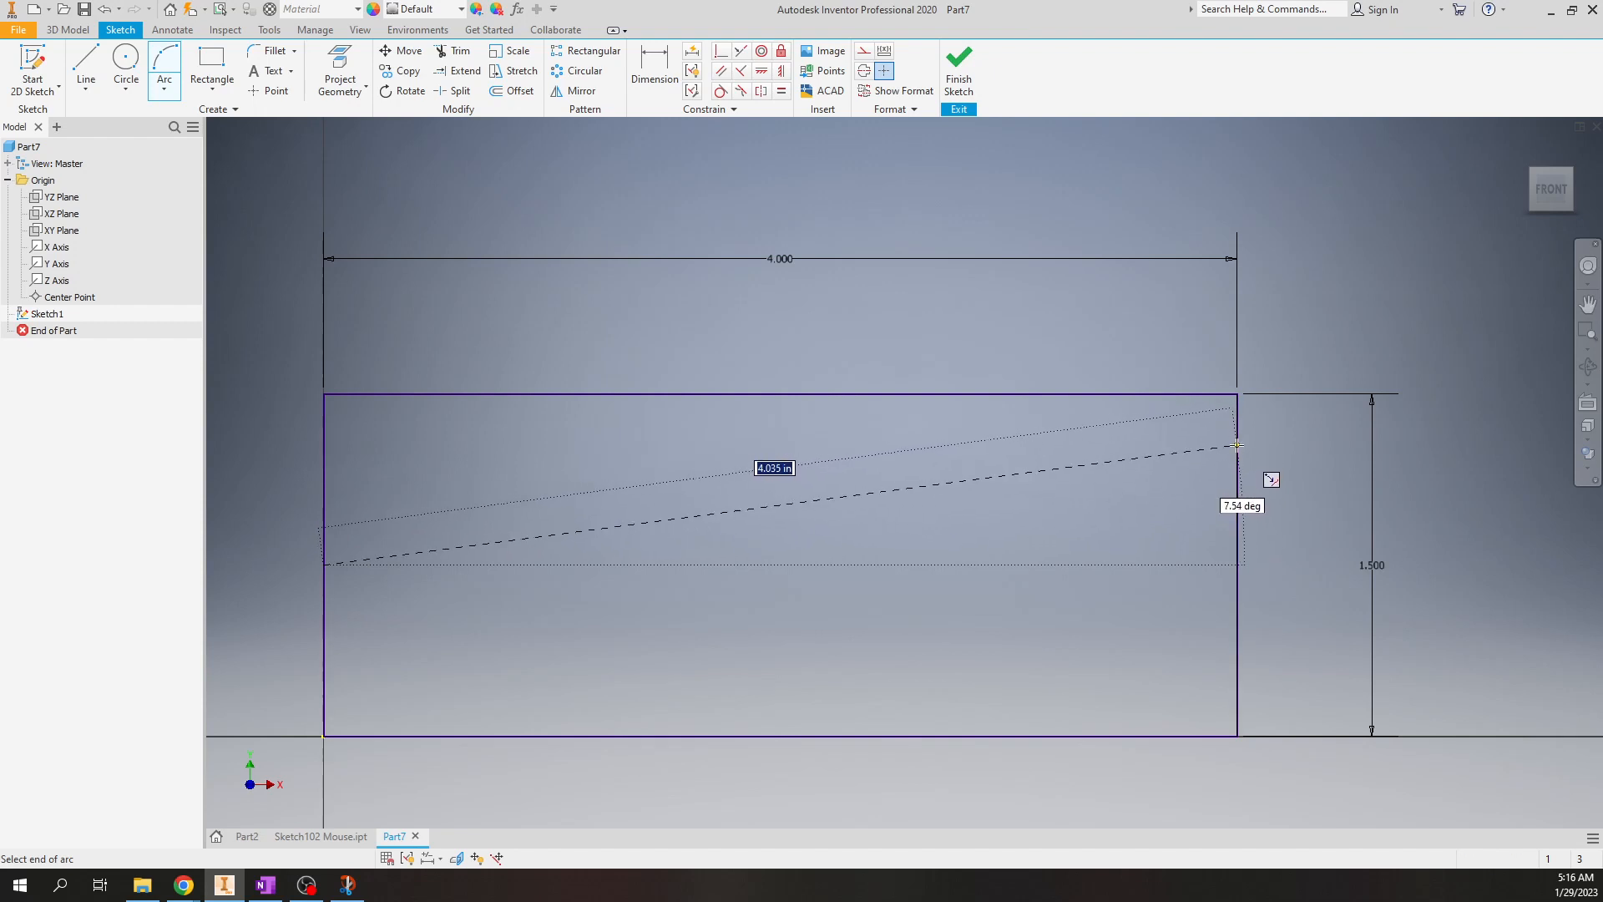
left_click(1236, 445)
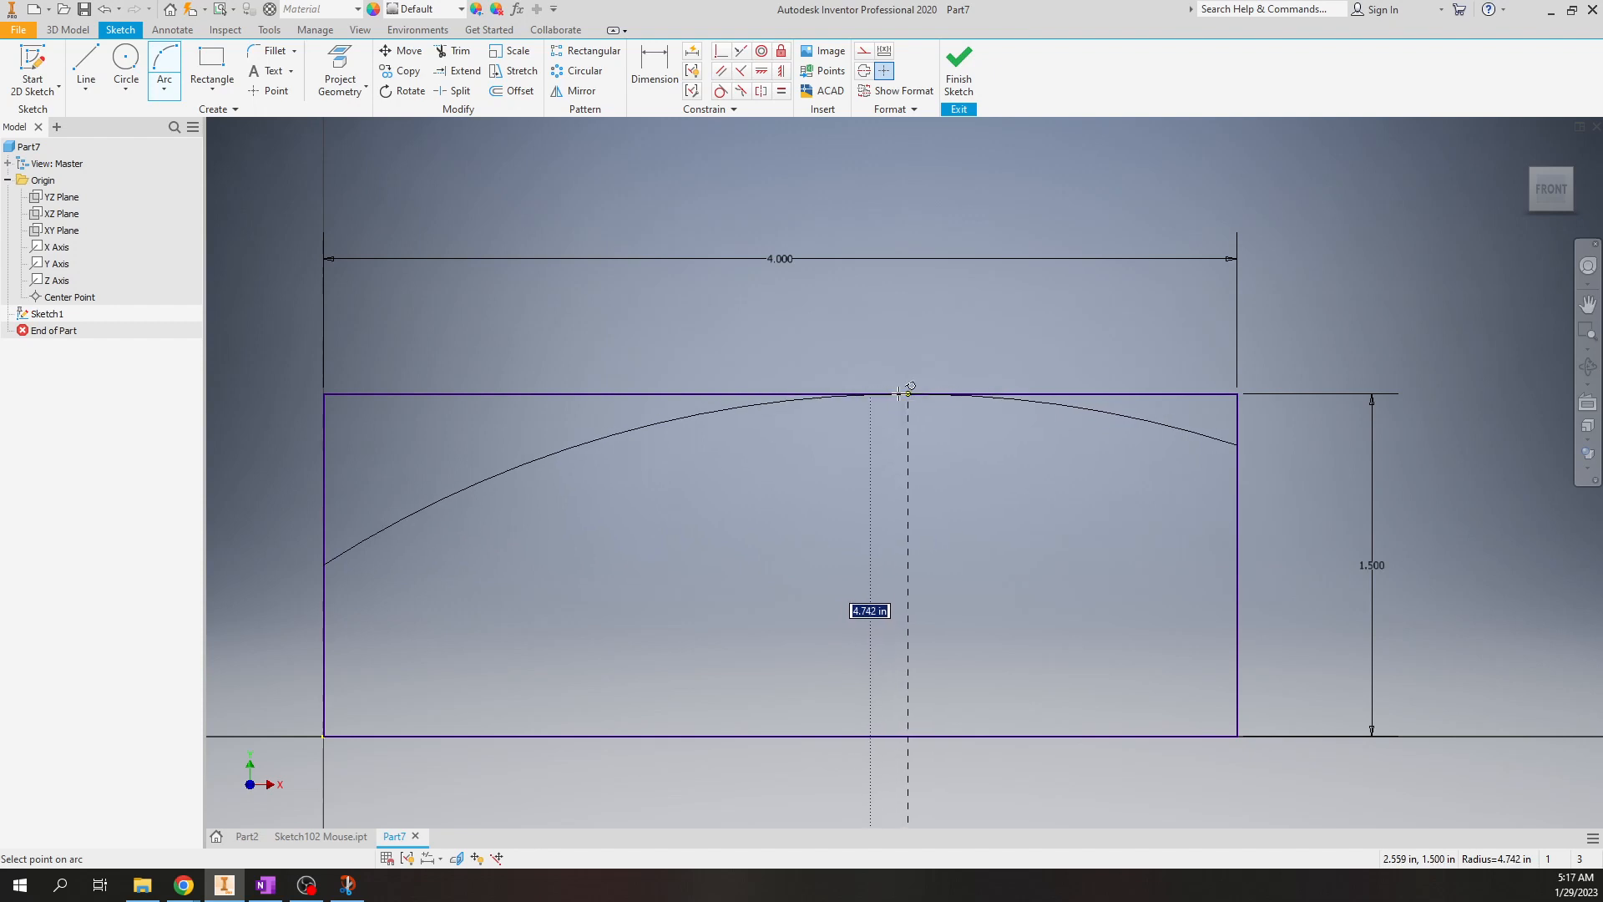
scroll(907, 388, "down", 5)
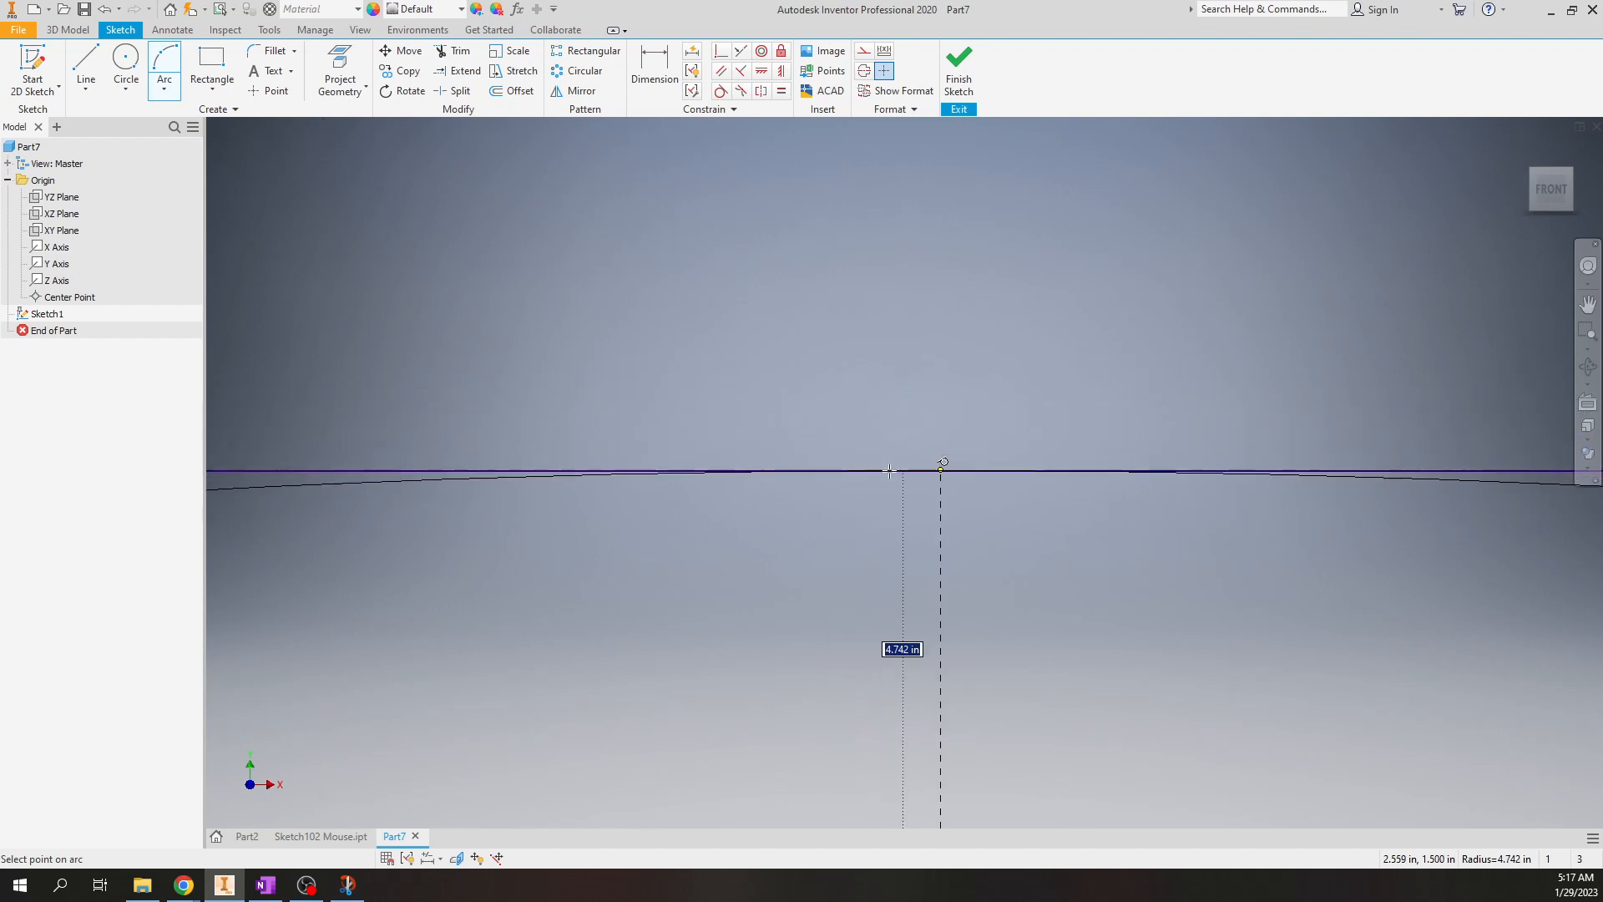
left_click(941, 470)
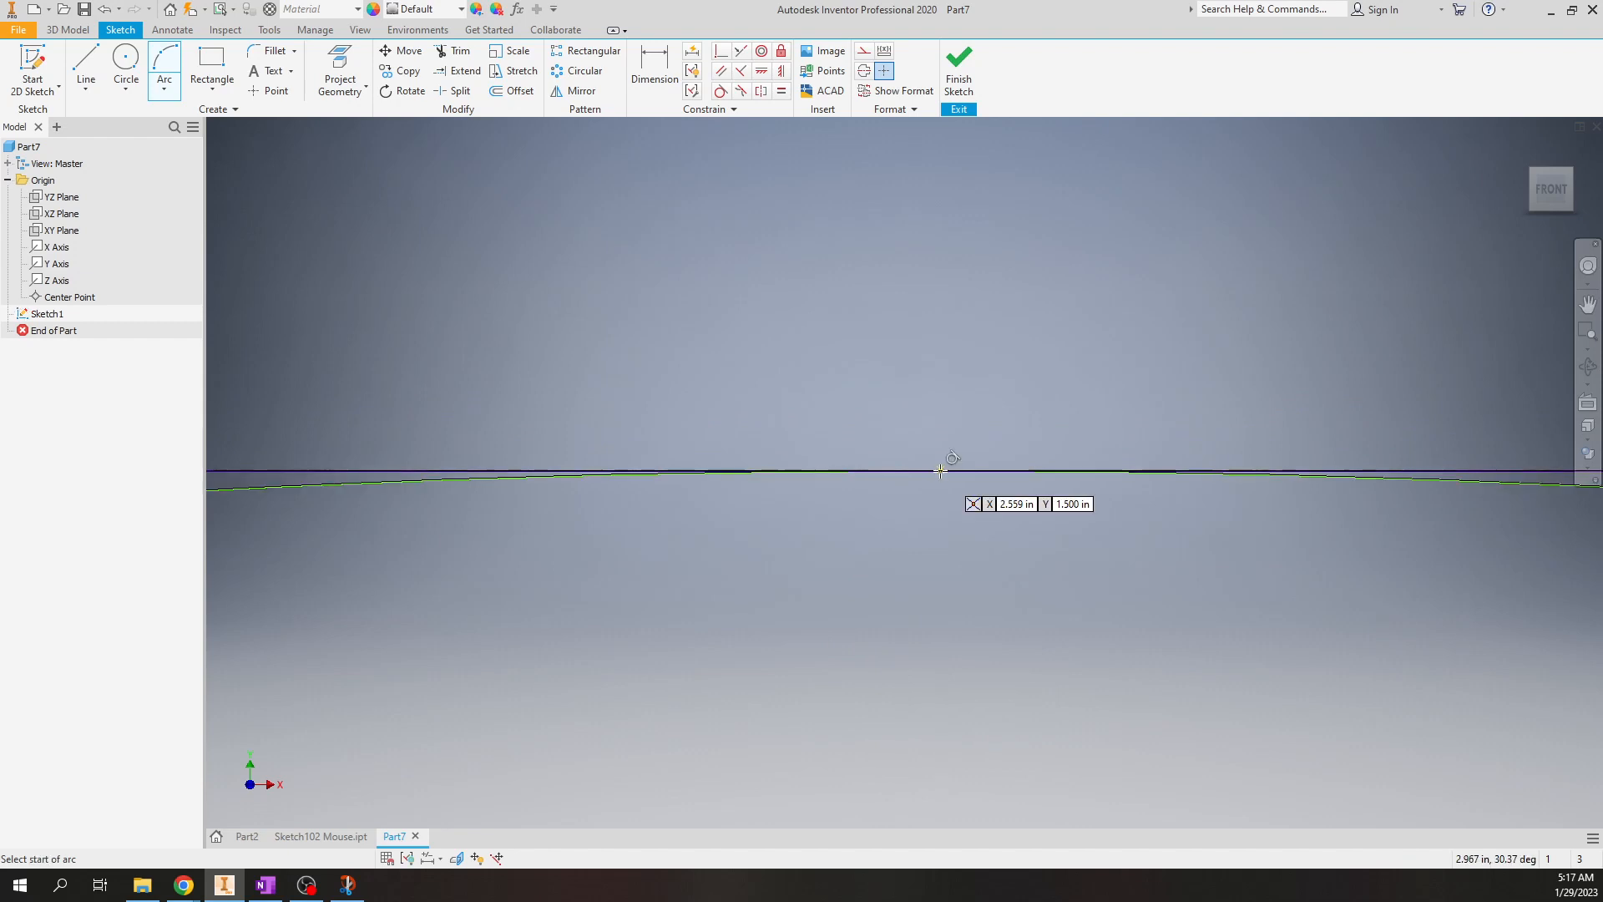
scroll(927, 472, "up", 5)
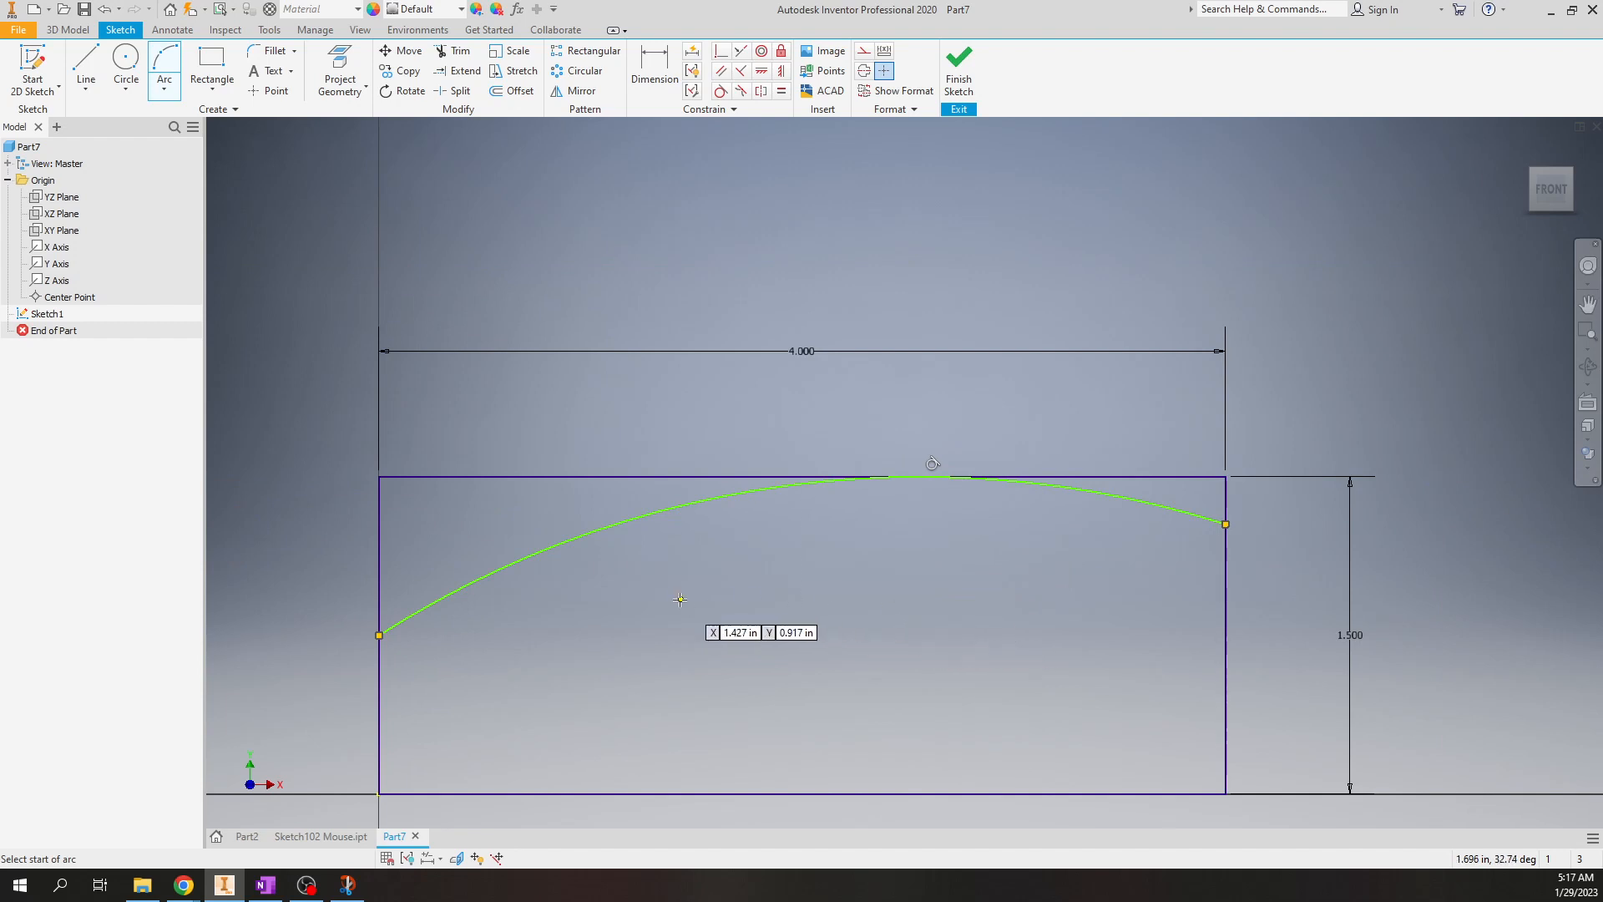
- Inspect the finished Sketch102 Mouse part from the front, and return to Part7
left_click(315, 837)
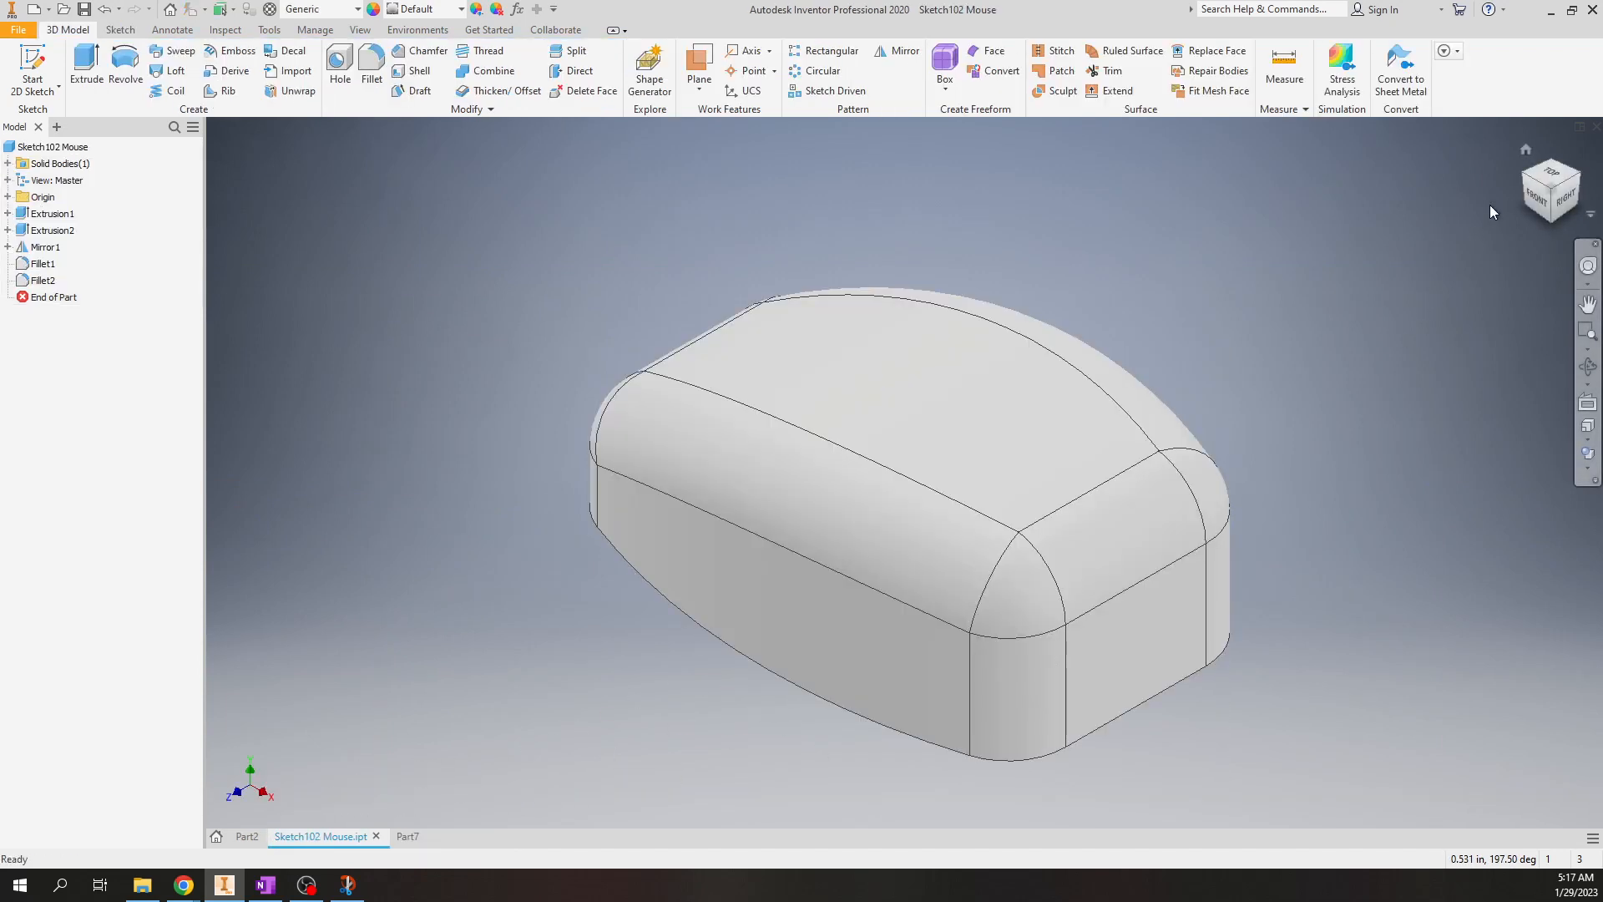
left_click(1537, 199)
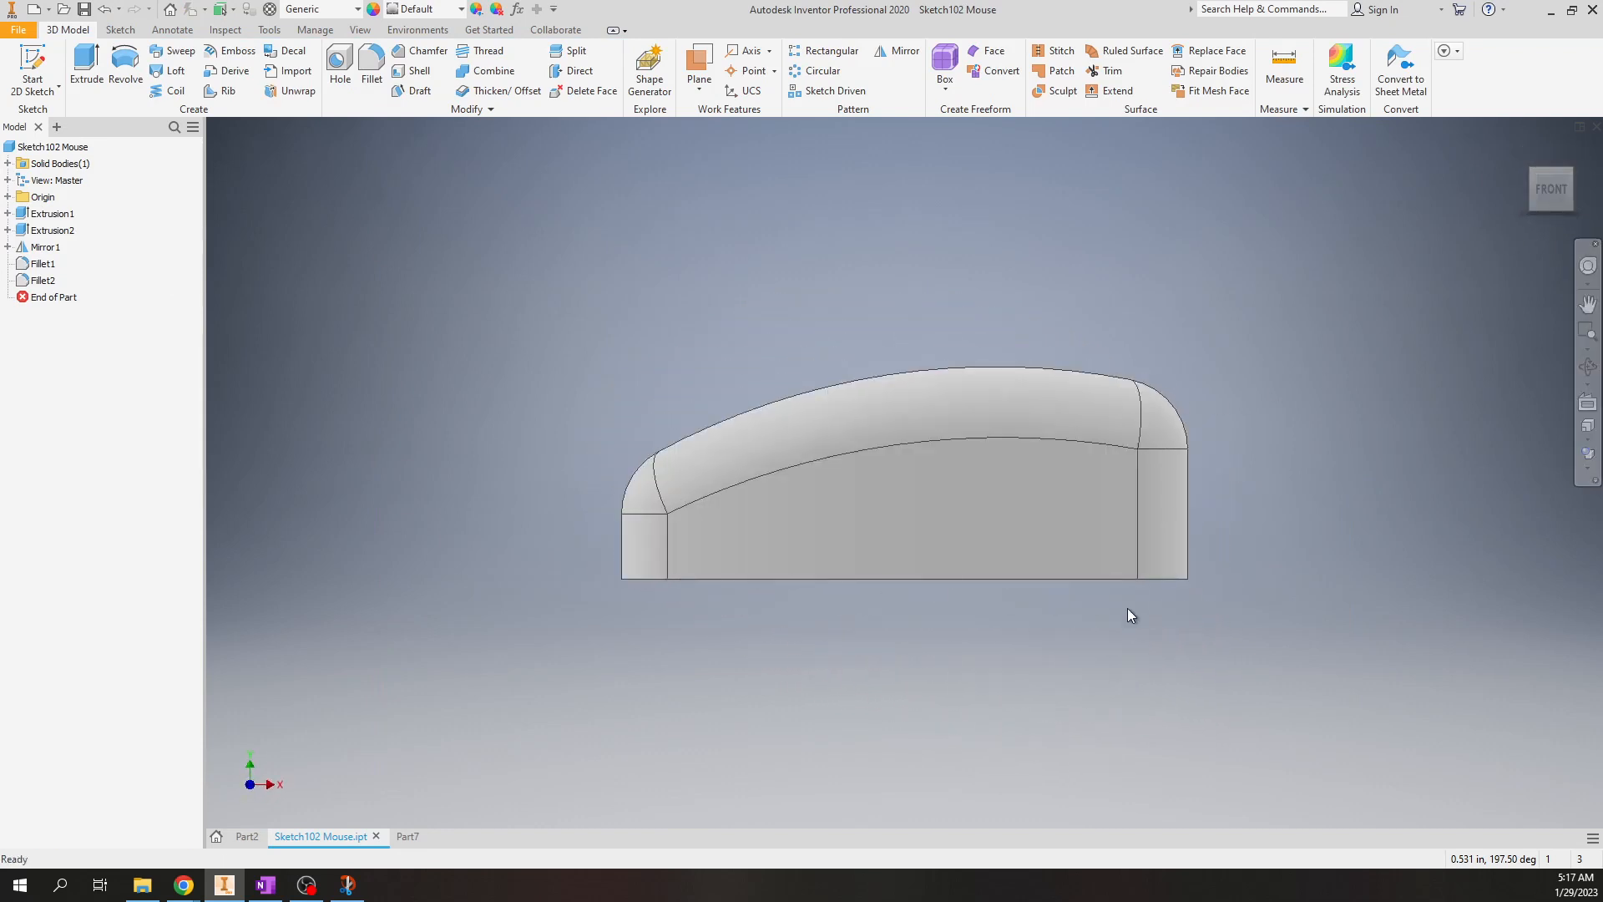
left_click(408, 837)
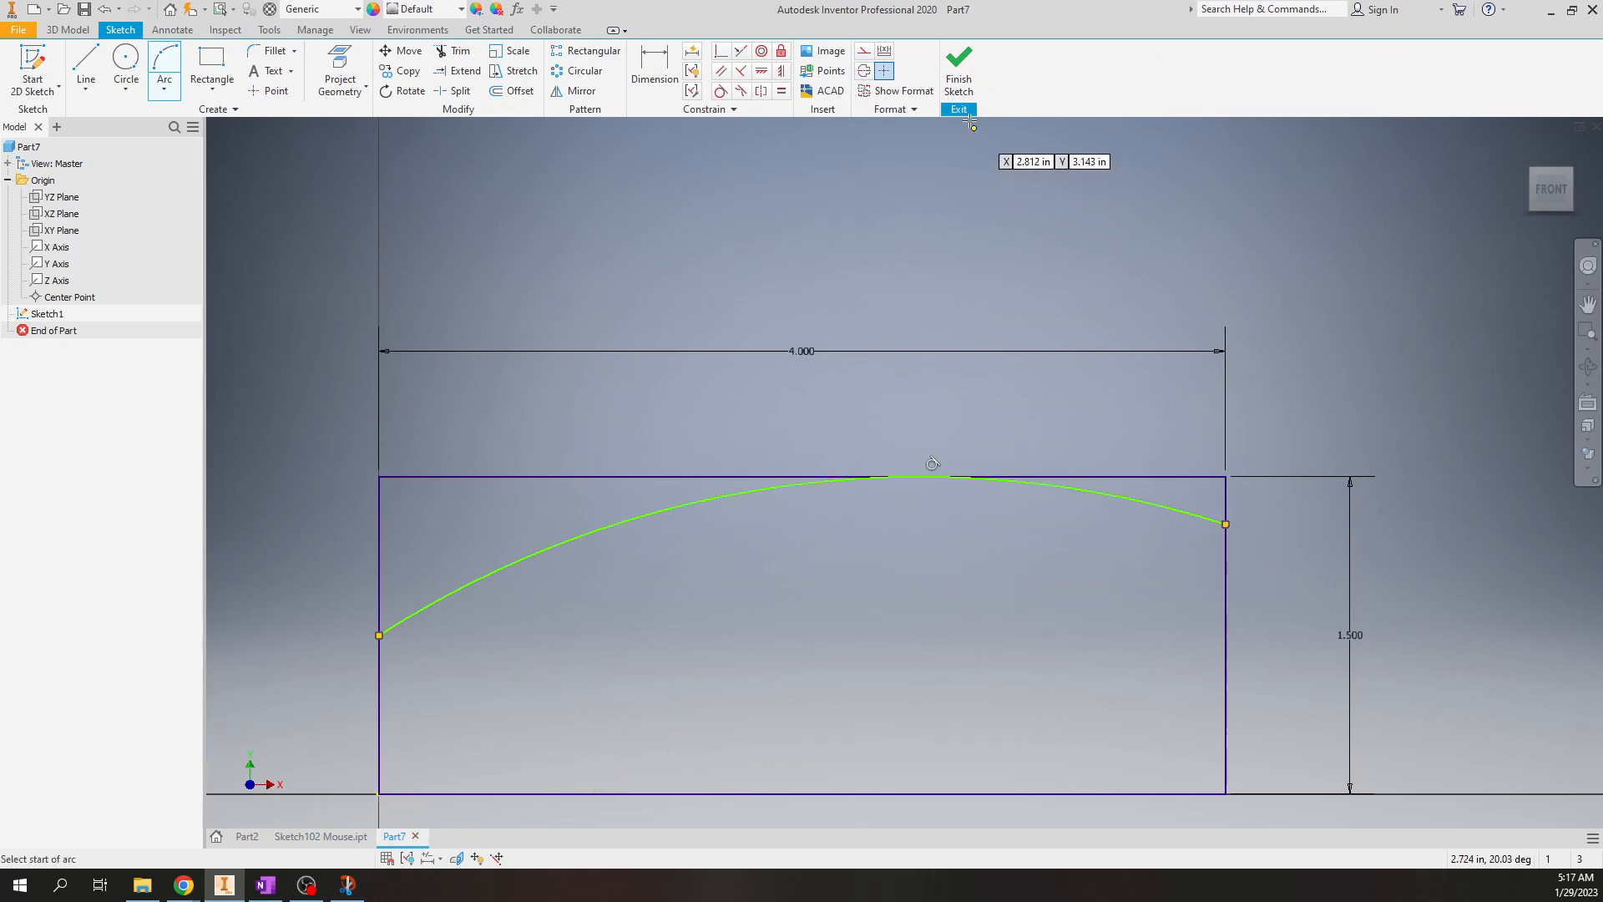
- Finish the side-profile sketch and start an Extrude feature
left_click(959, 69)
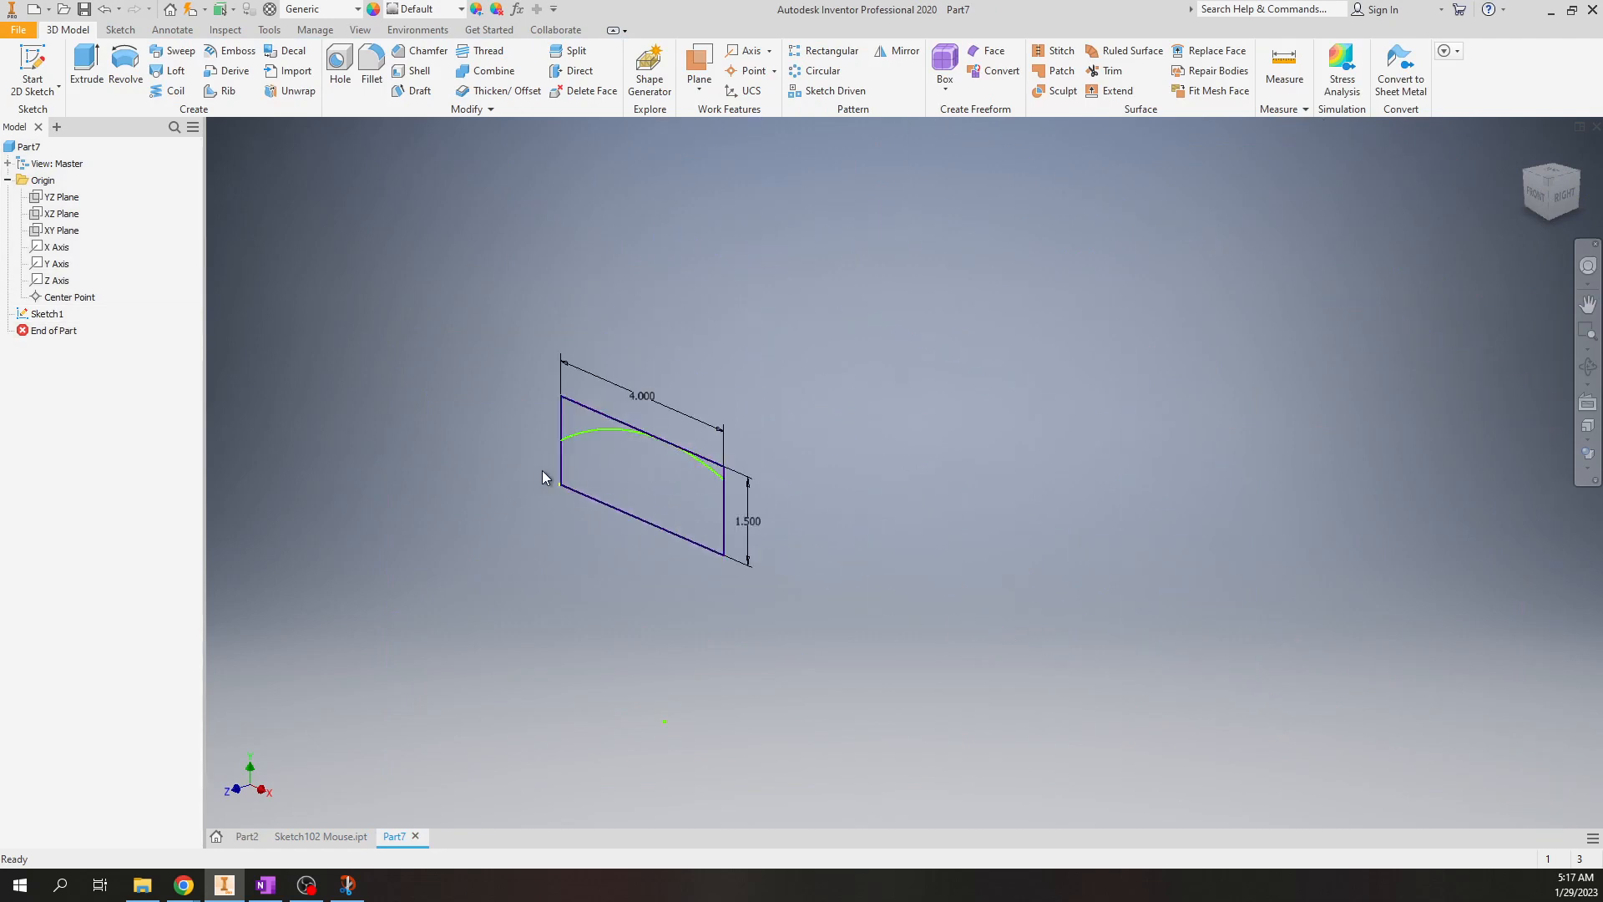
scroll(574, 469, "up", 5)
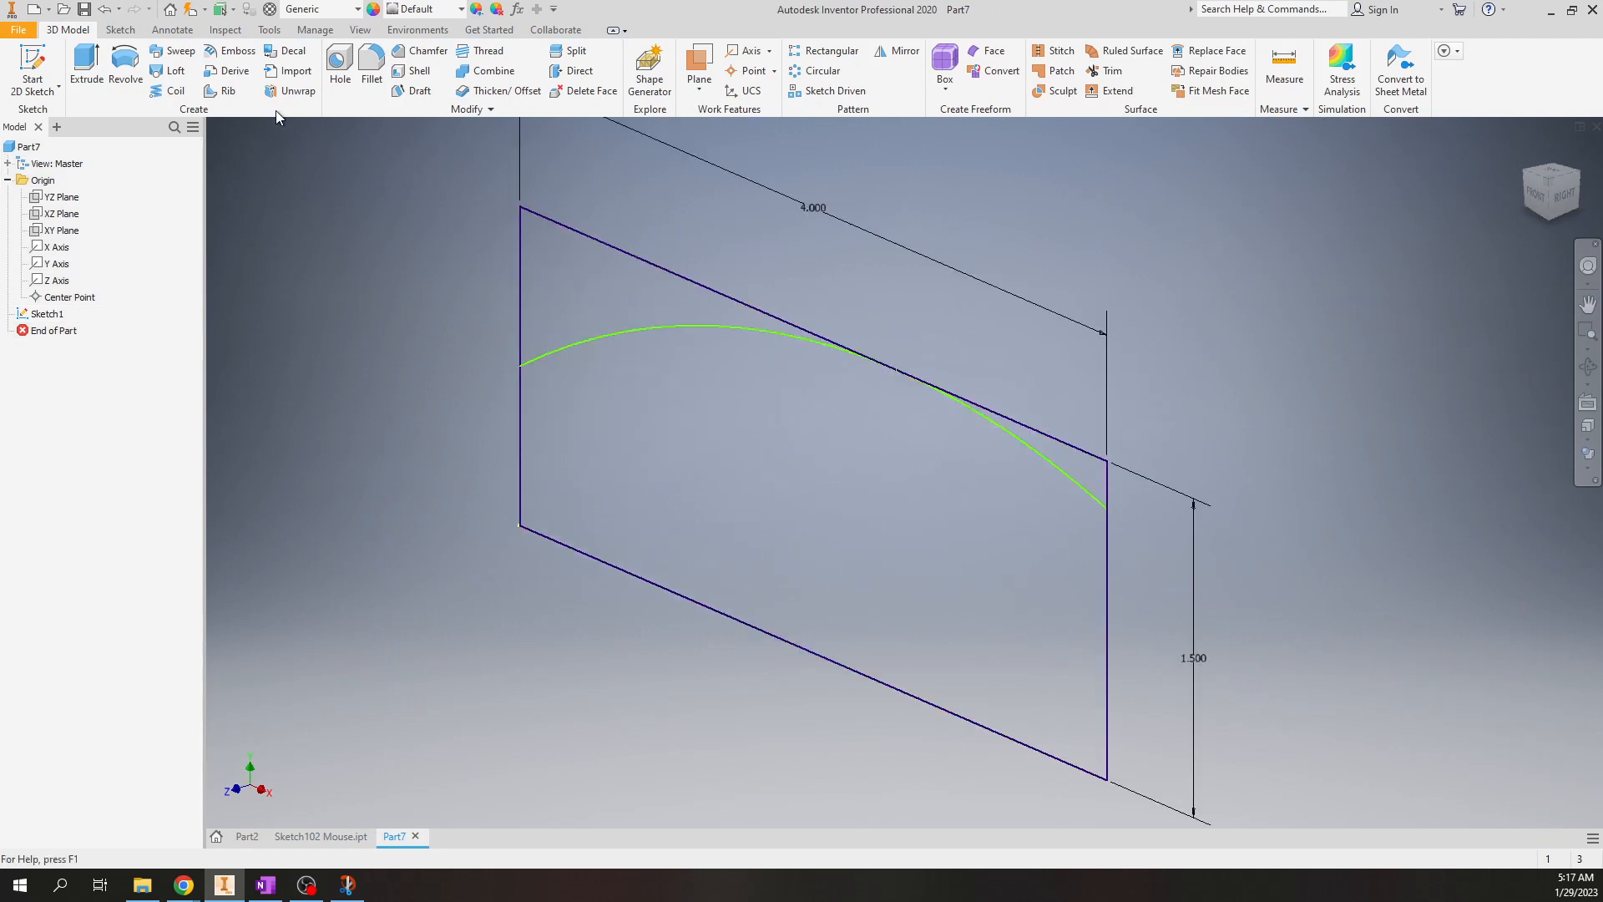
right_click(356, 280)
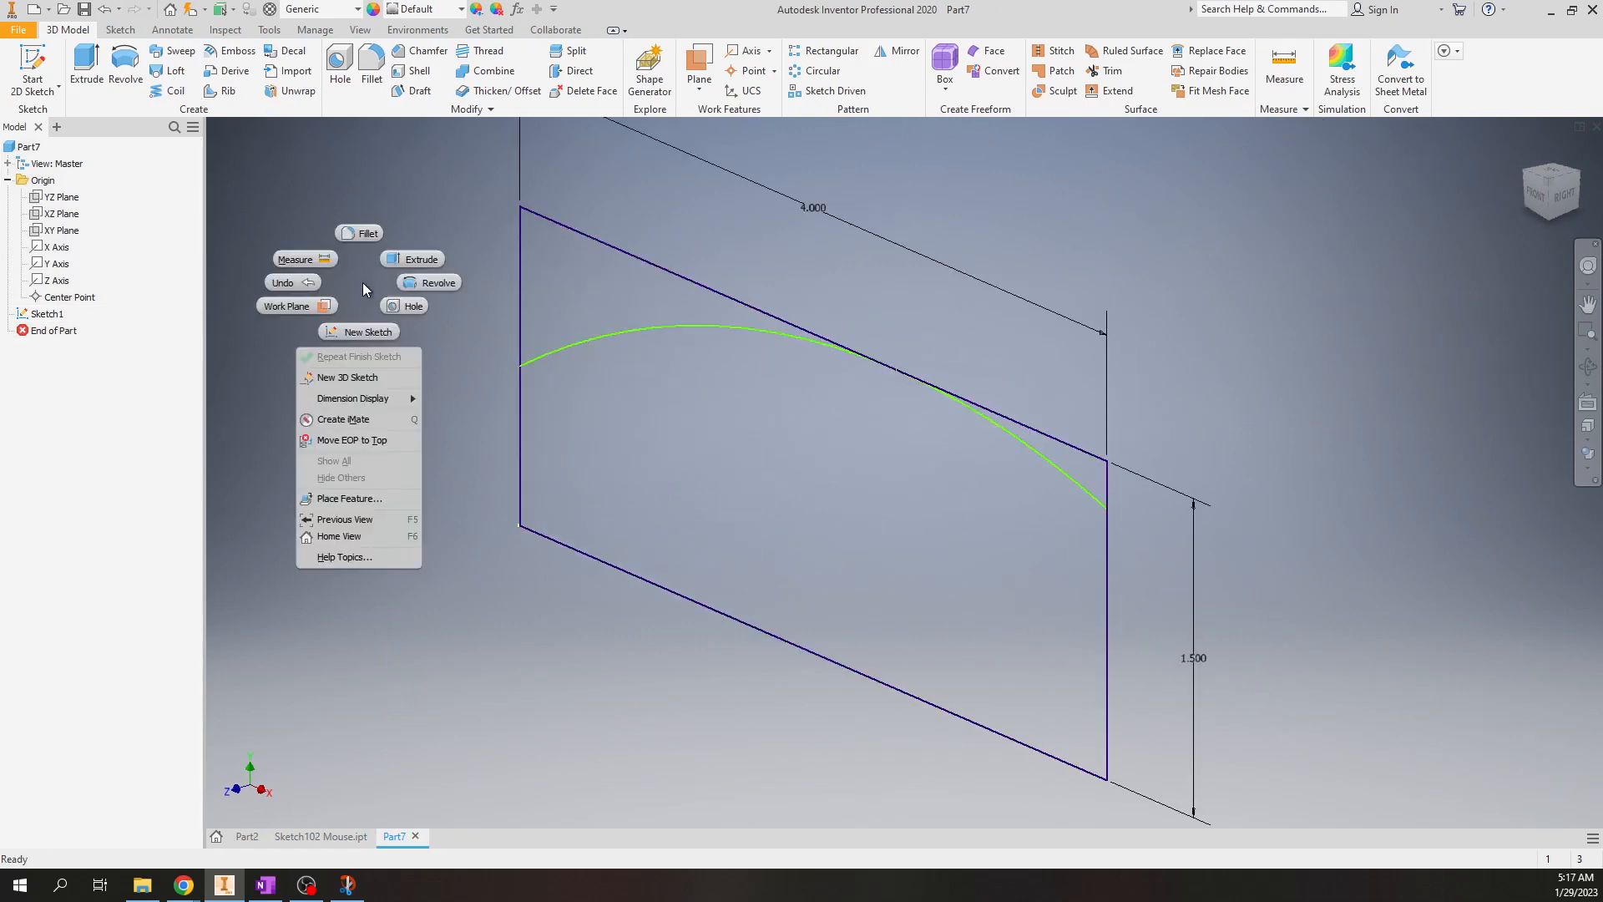
left_click(407, 264)
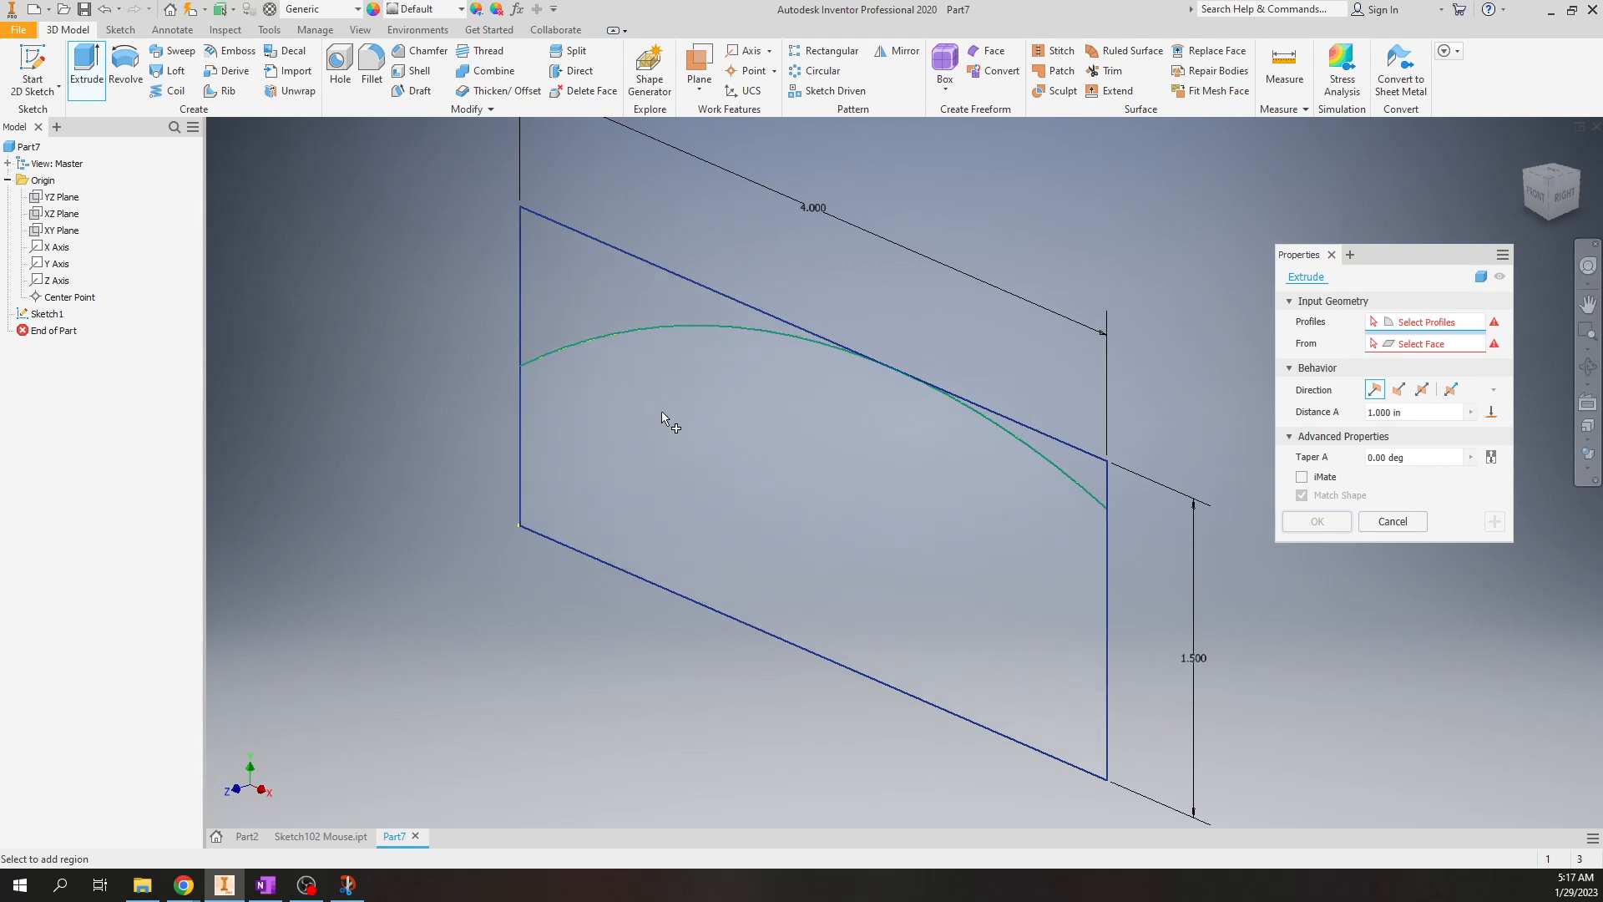
left_click(598, 299)
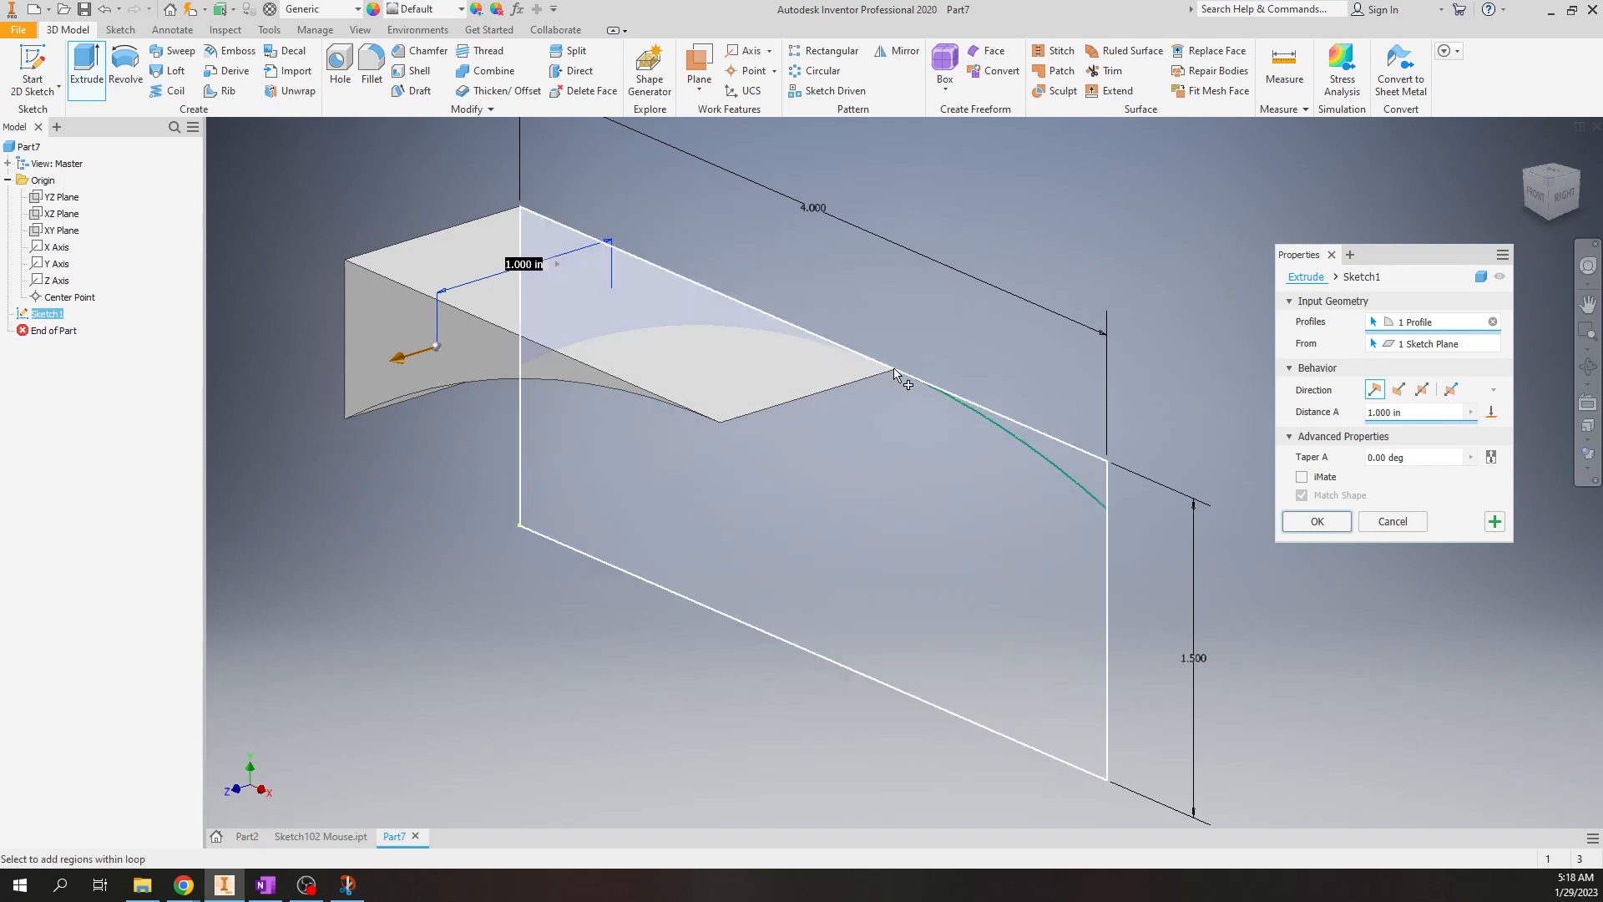
mouse_move(895, 373)
left_click(1071, 463)
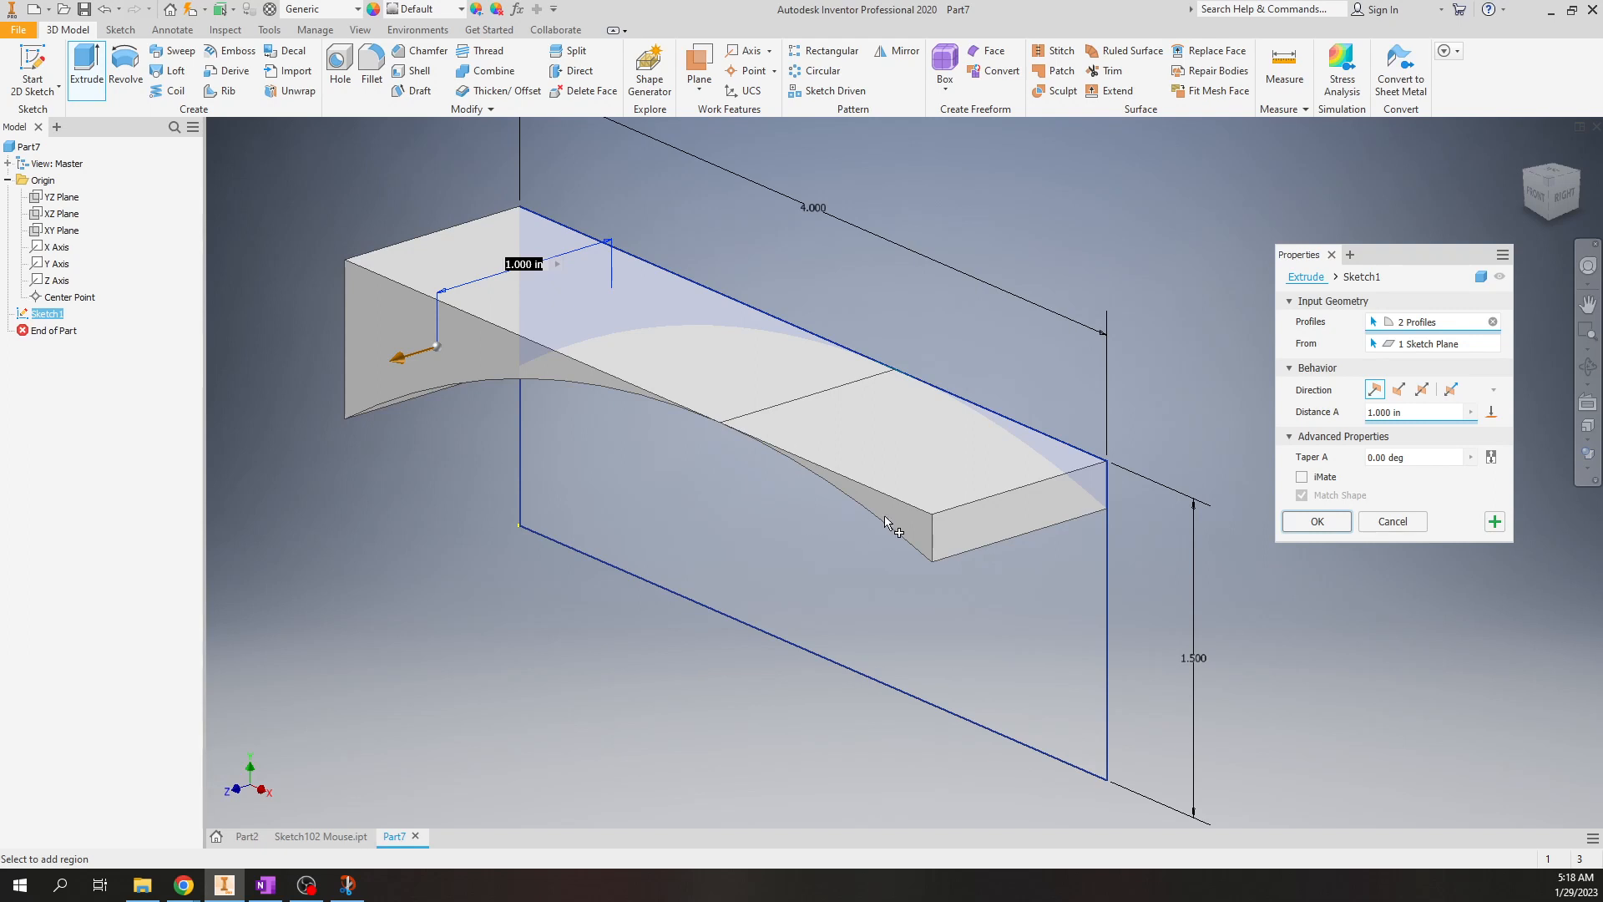
mouse_move(835, 537)
middle_mouse_down("shift")
mouse_move(859, 469)
mouse_move(848, 530)
middle_mouse_up("shift")
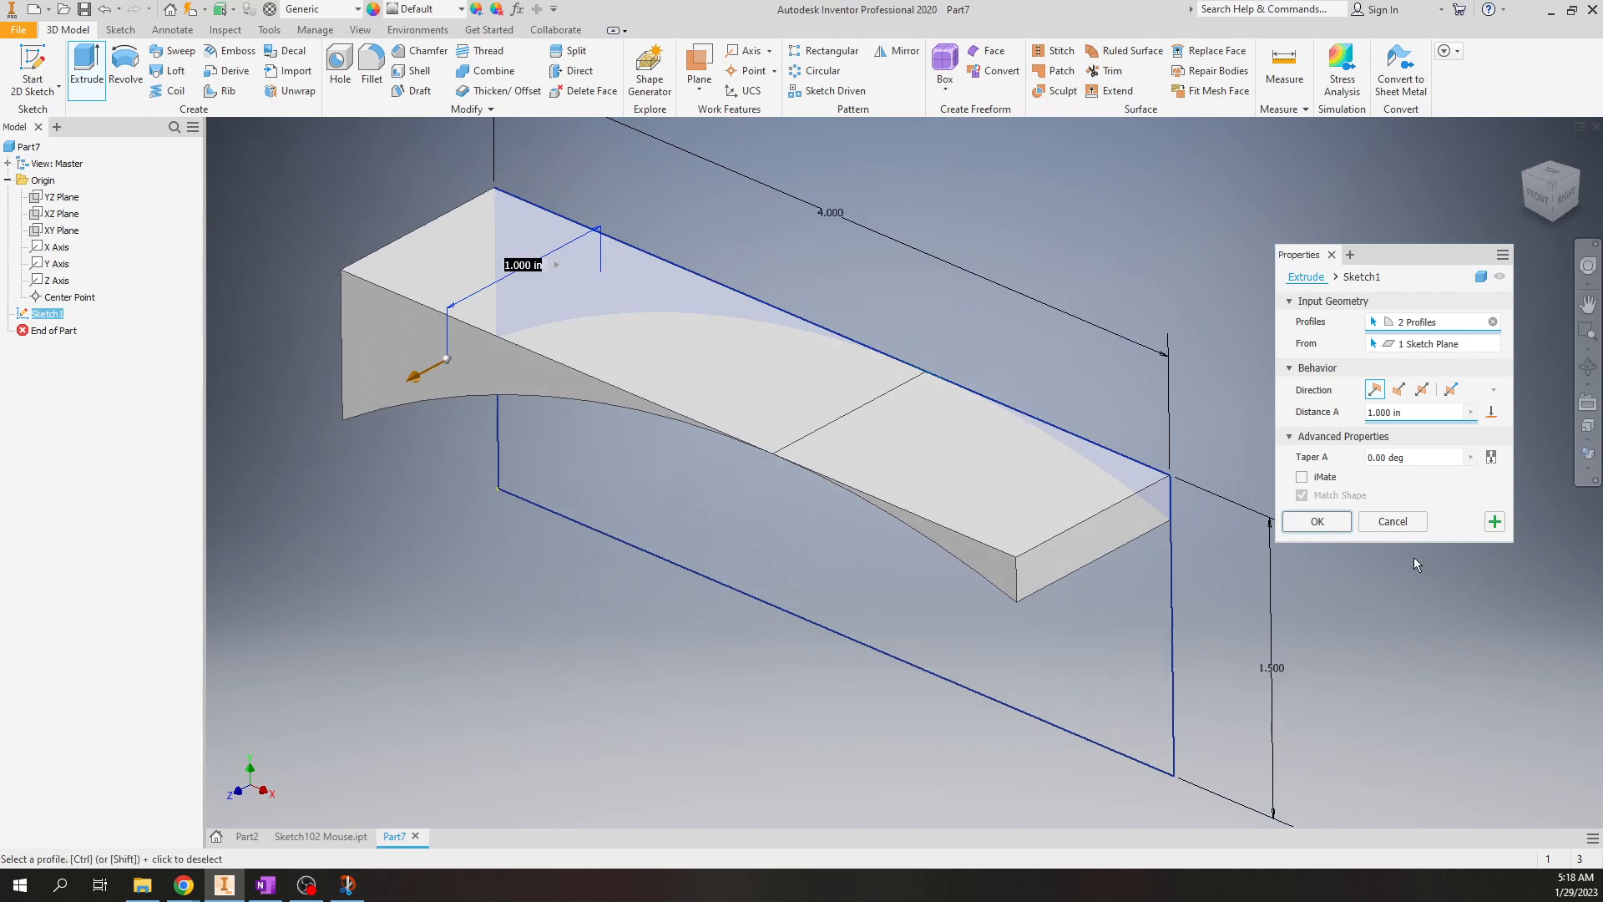
left_click(1493, 322)
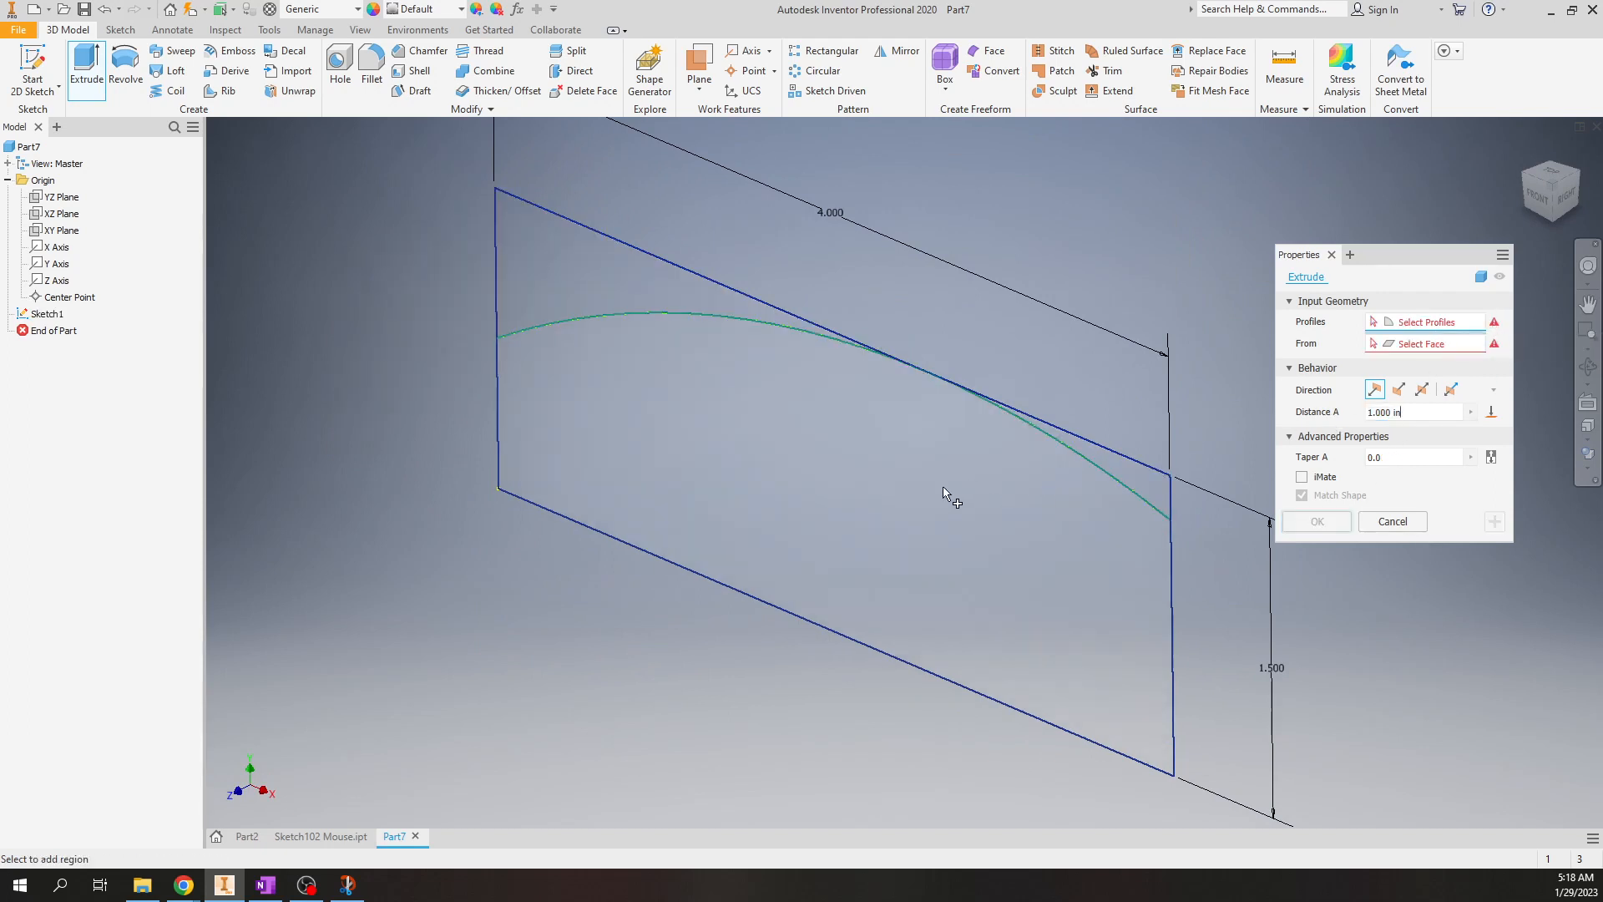
- Extrude the region below the arc 2.75 in, symmetrically about the sketch plane
left_click(840, 513)
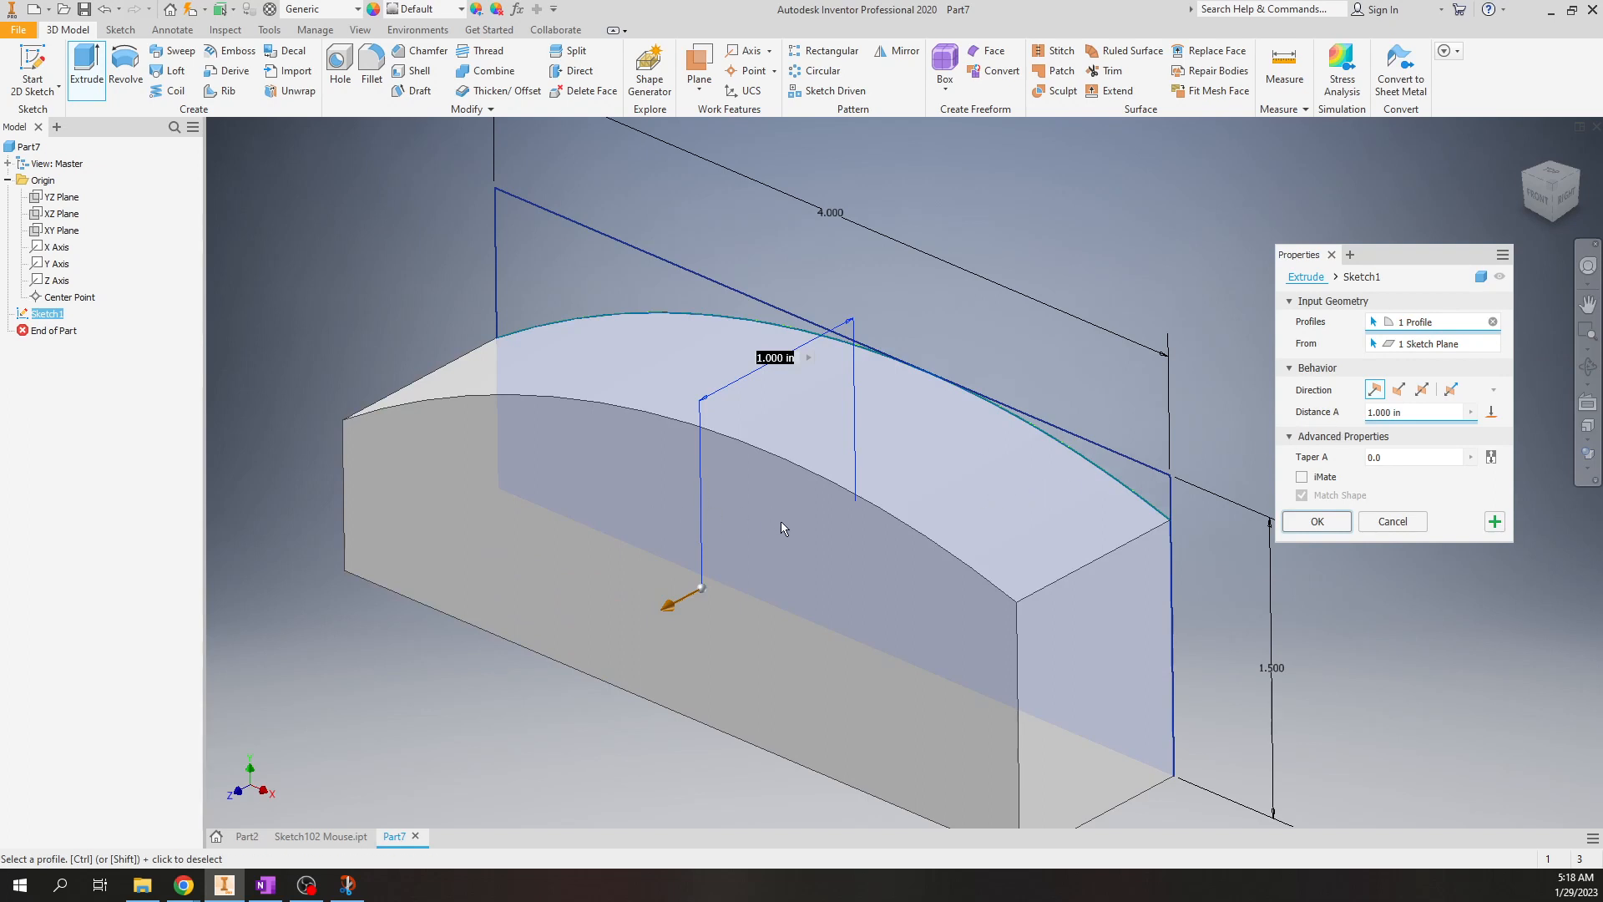
left_click(1399, 390)
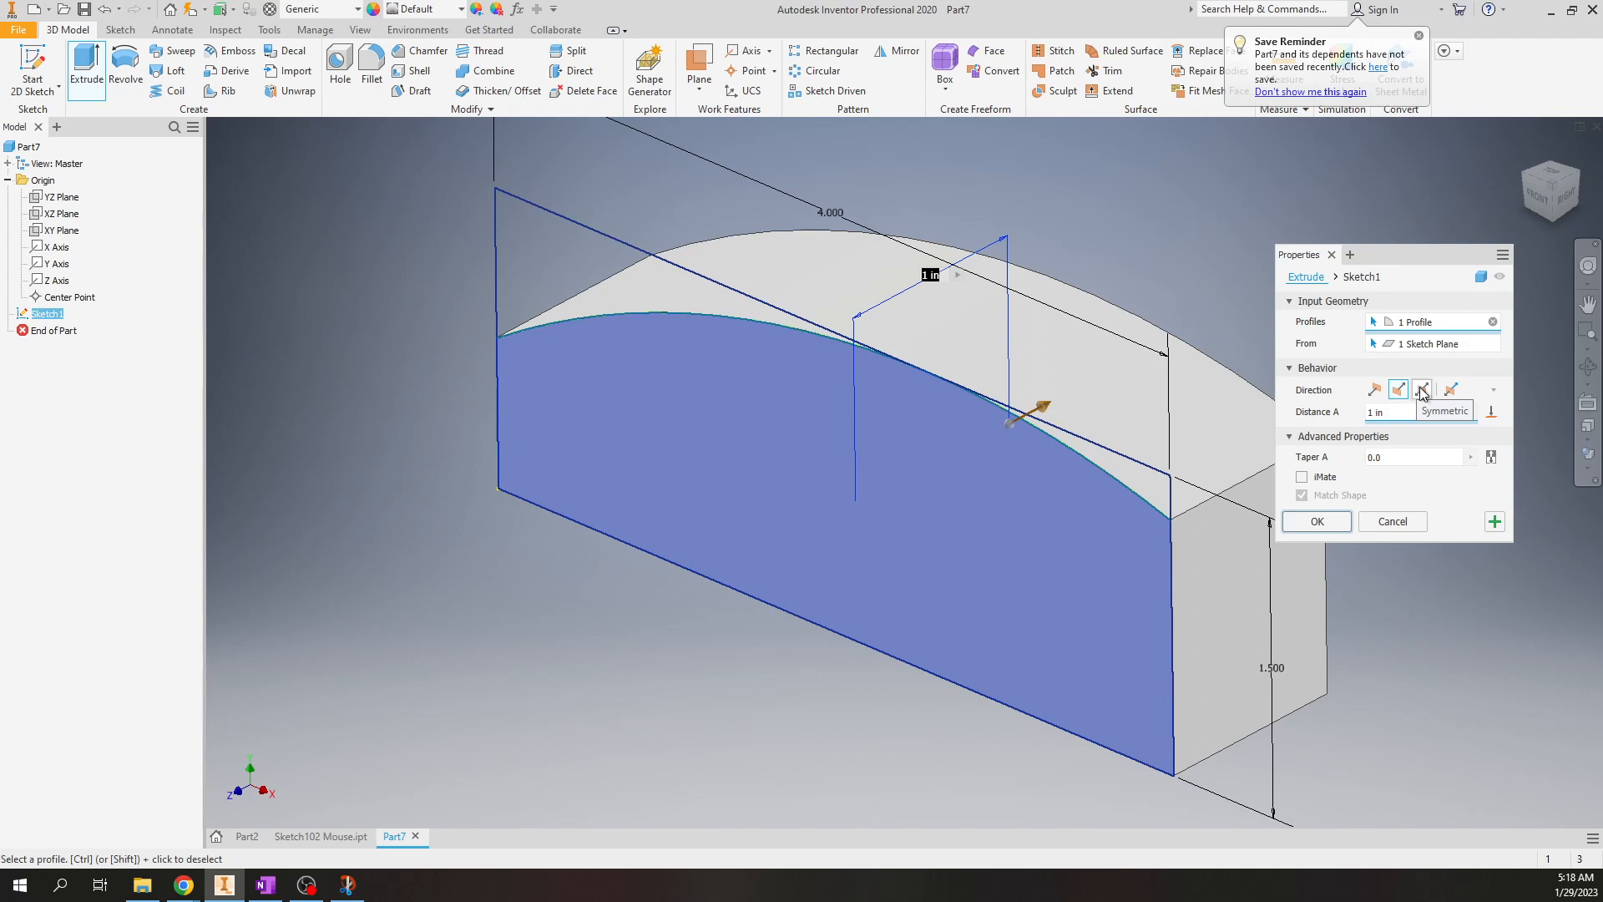
left_click(1422, 390)
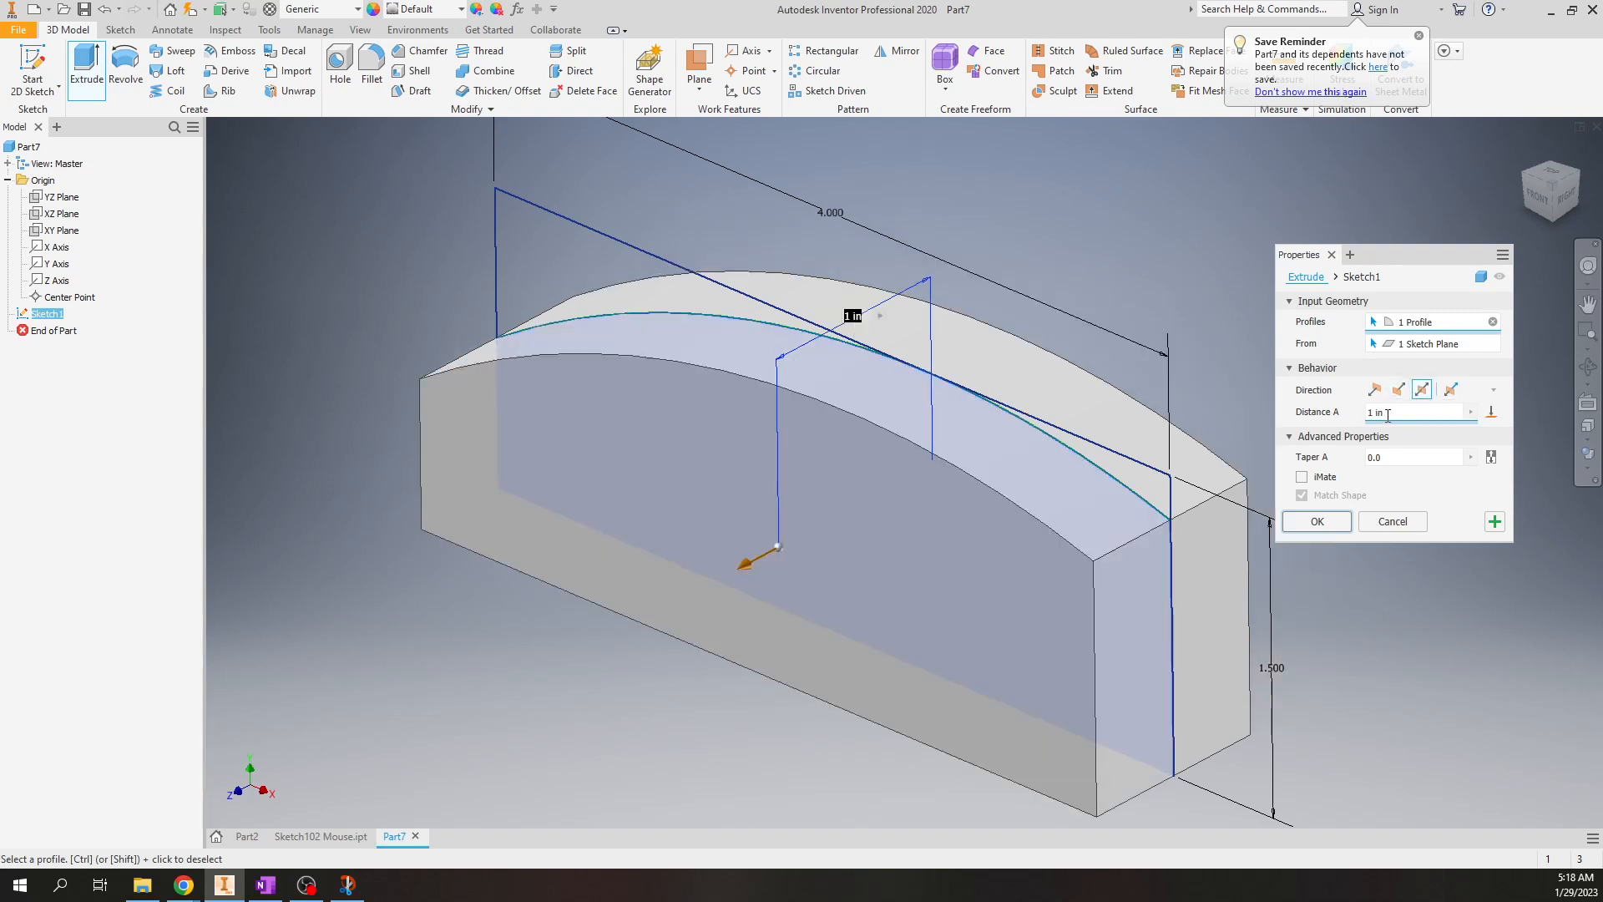
type("2.75")
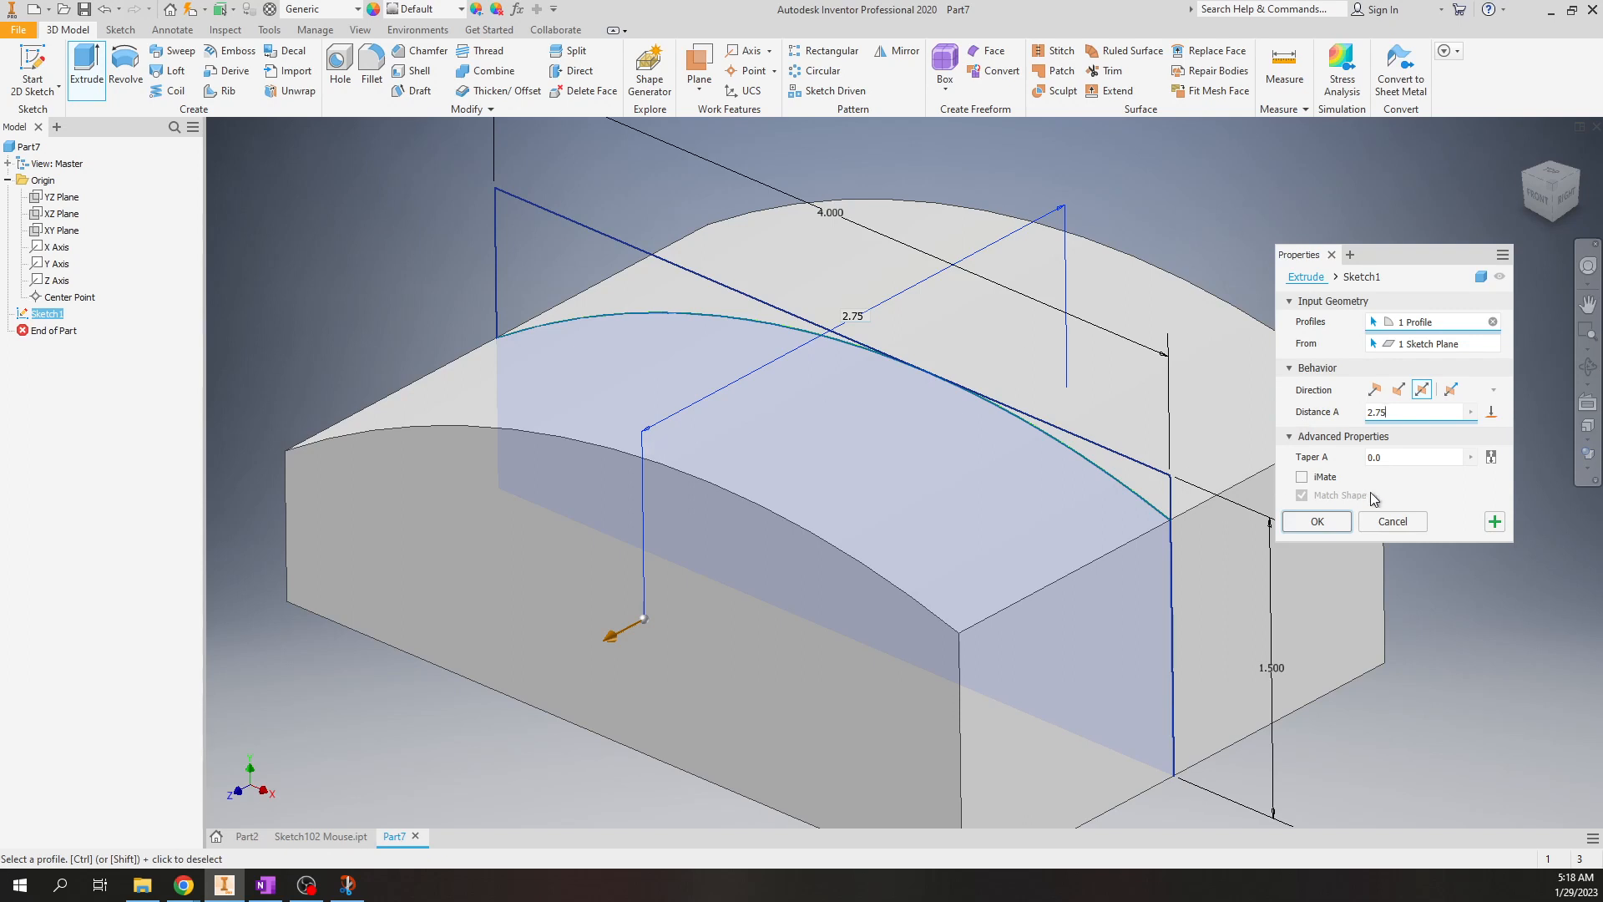
left_click(1317, 521)
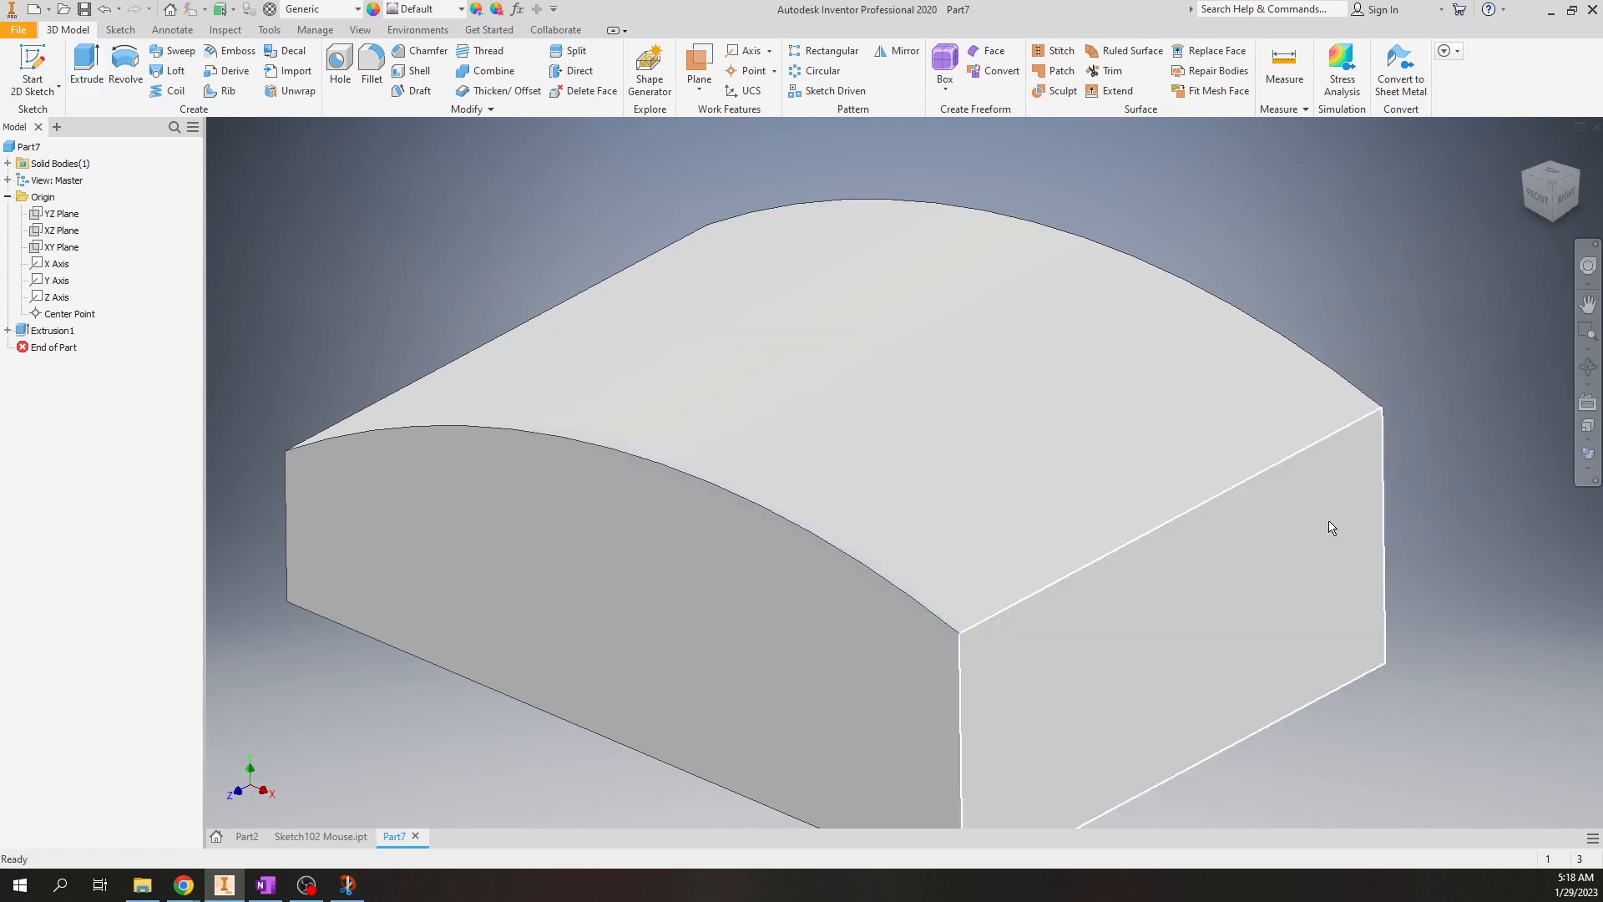
scroll(971, 424, "down", 3)
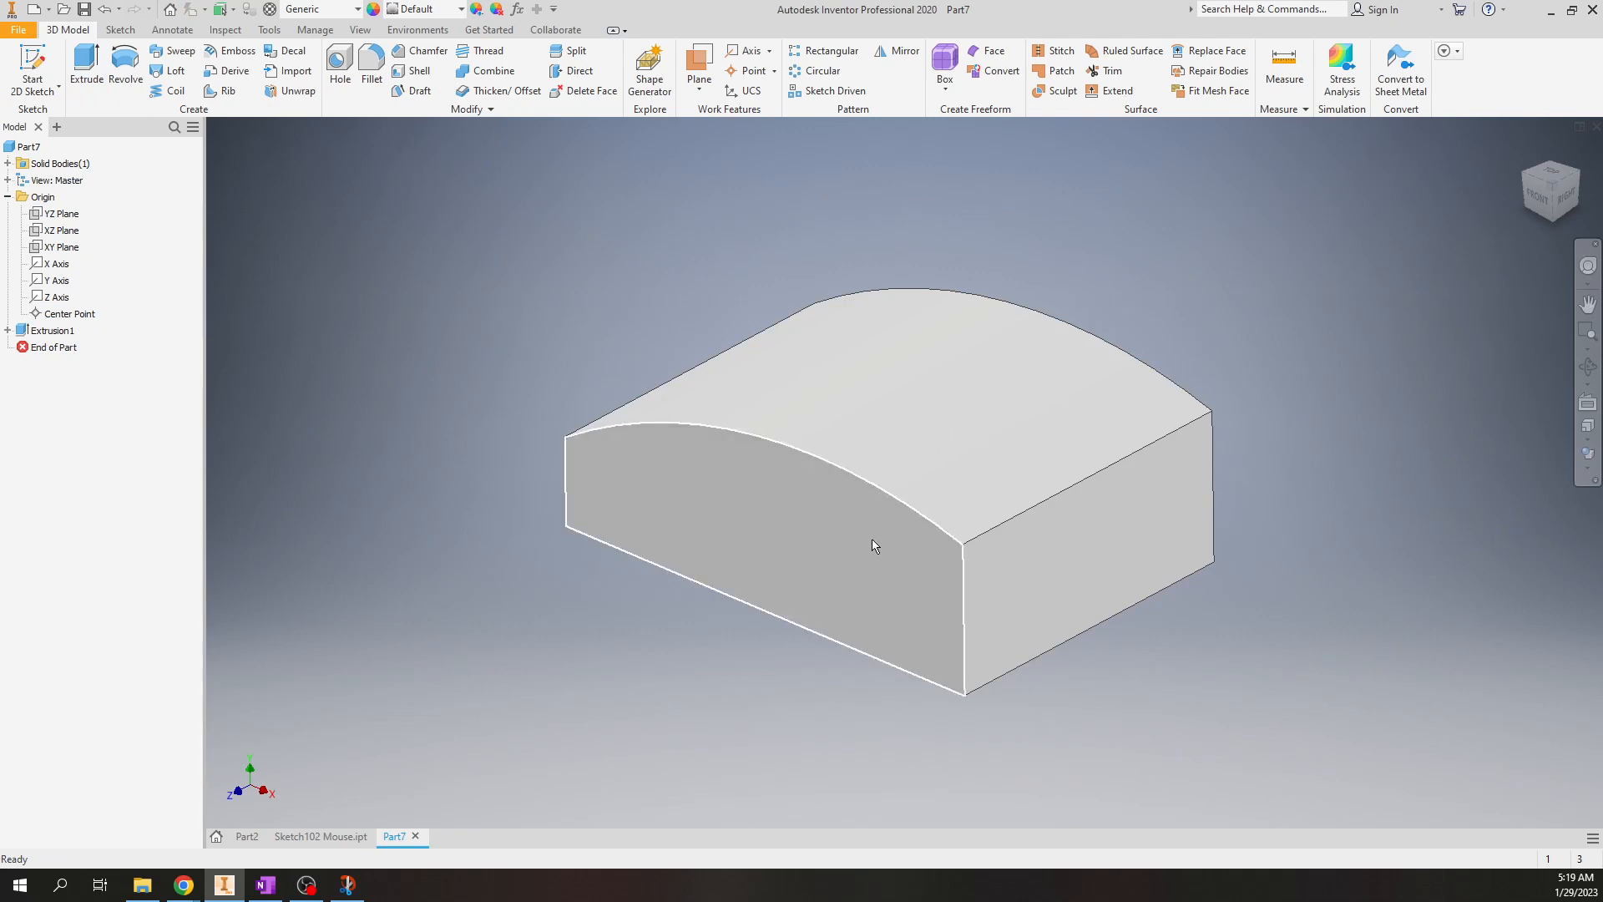
- Examine the finished Sketch102 Mouse part's overall shape and curved outline from below, and return to Part7
left_click(334, 835)
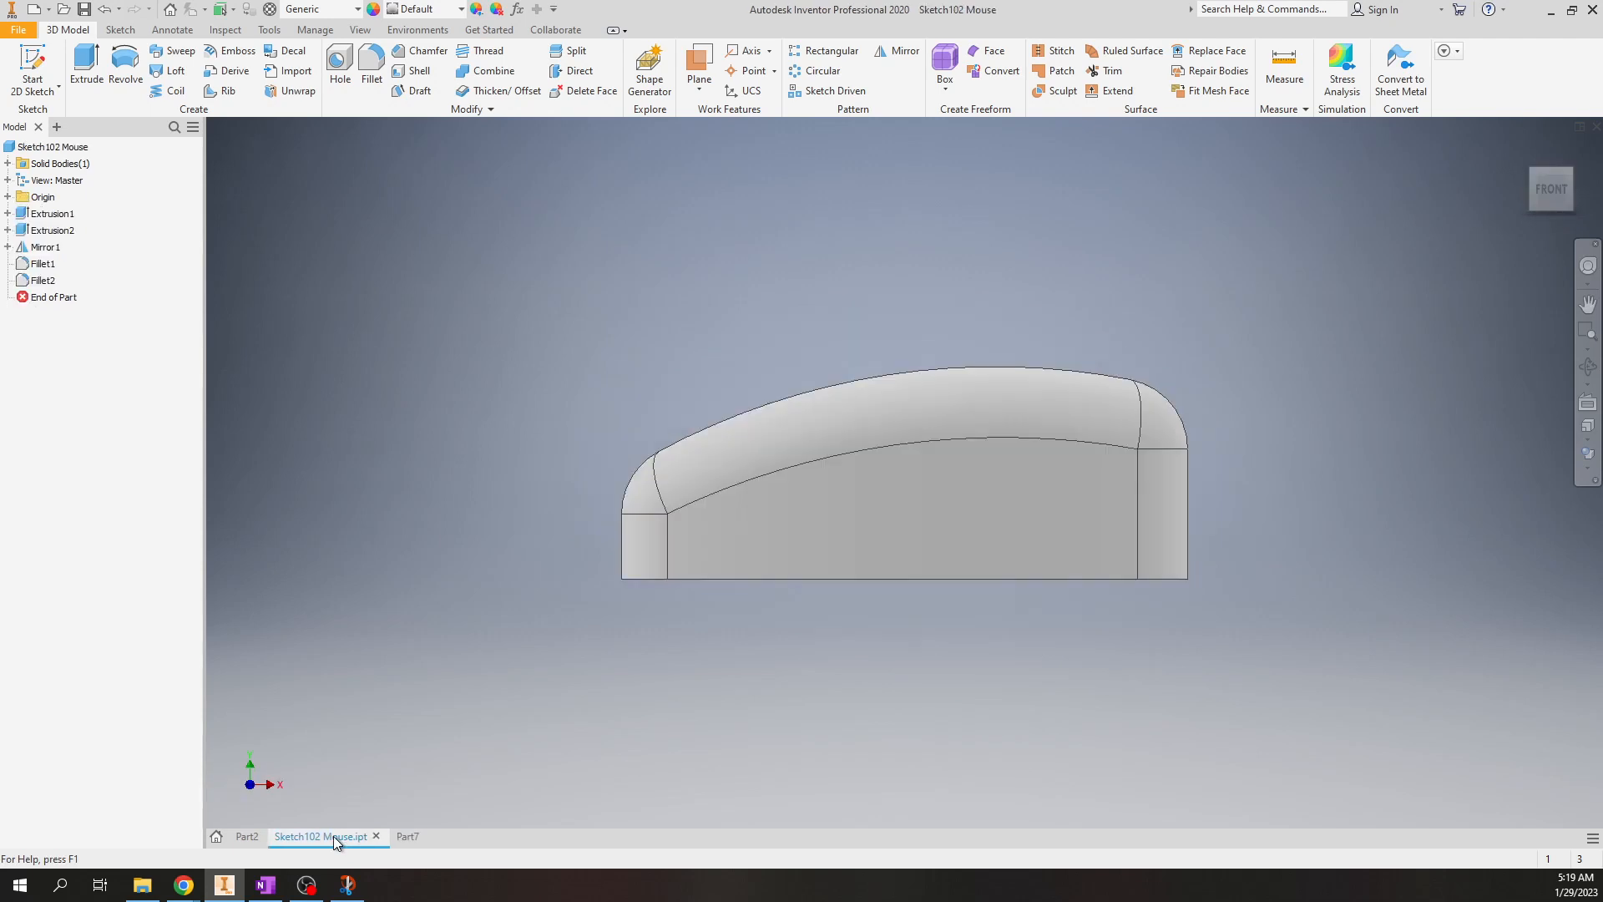
left_click(1523, 149)
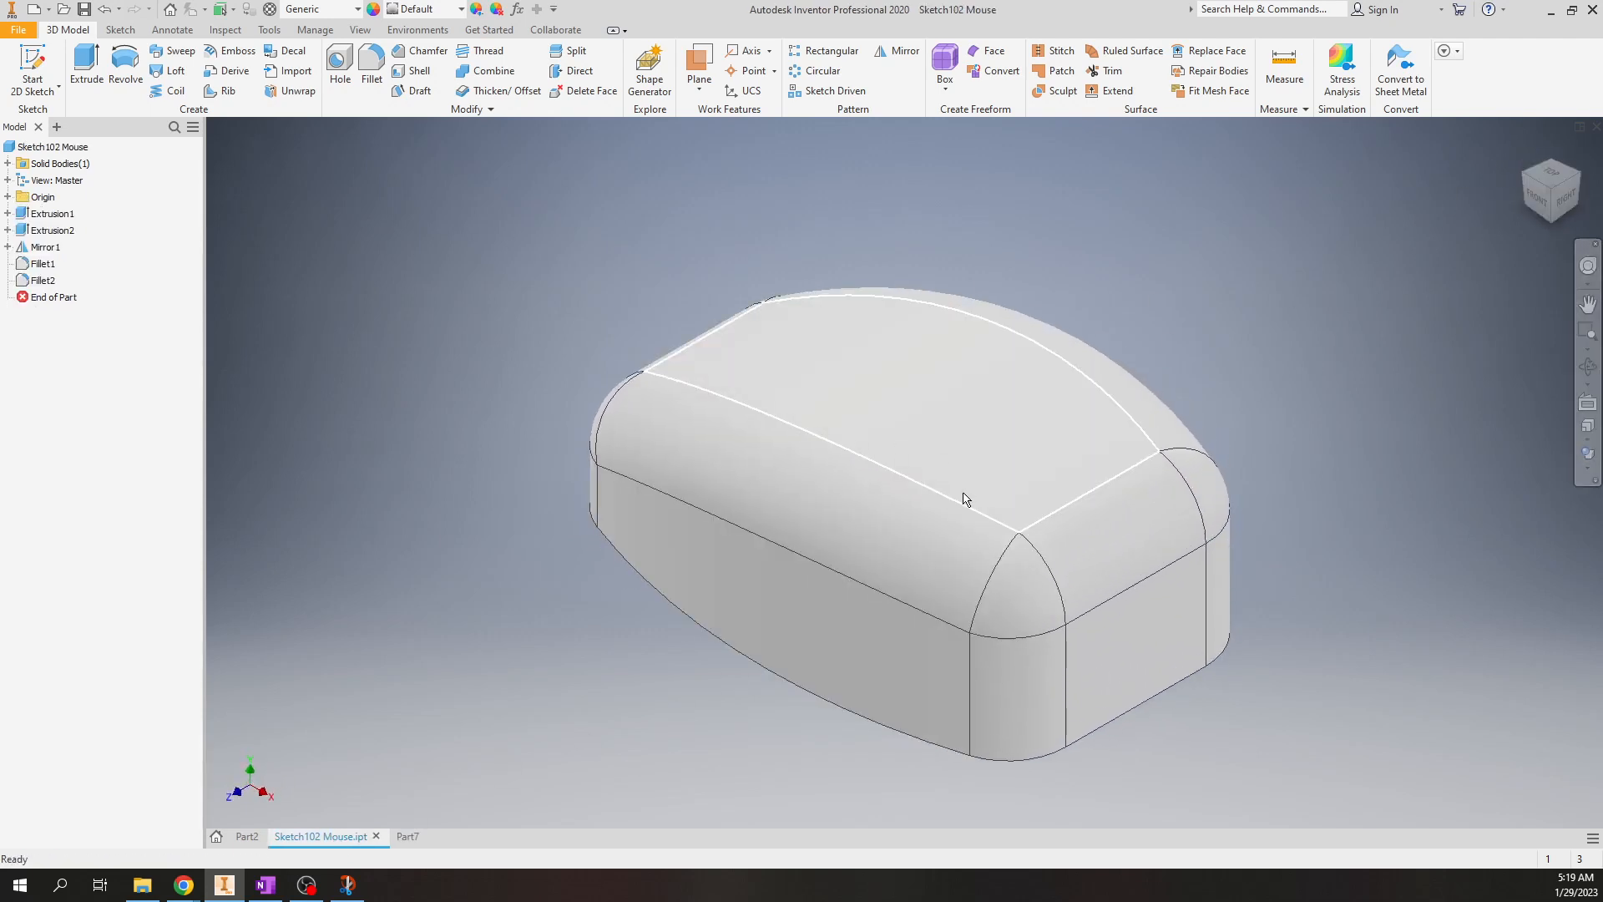
left_click(406, 843)
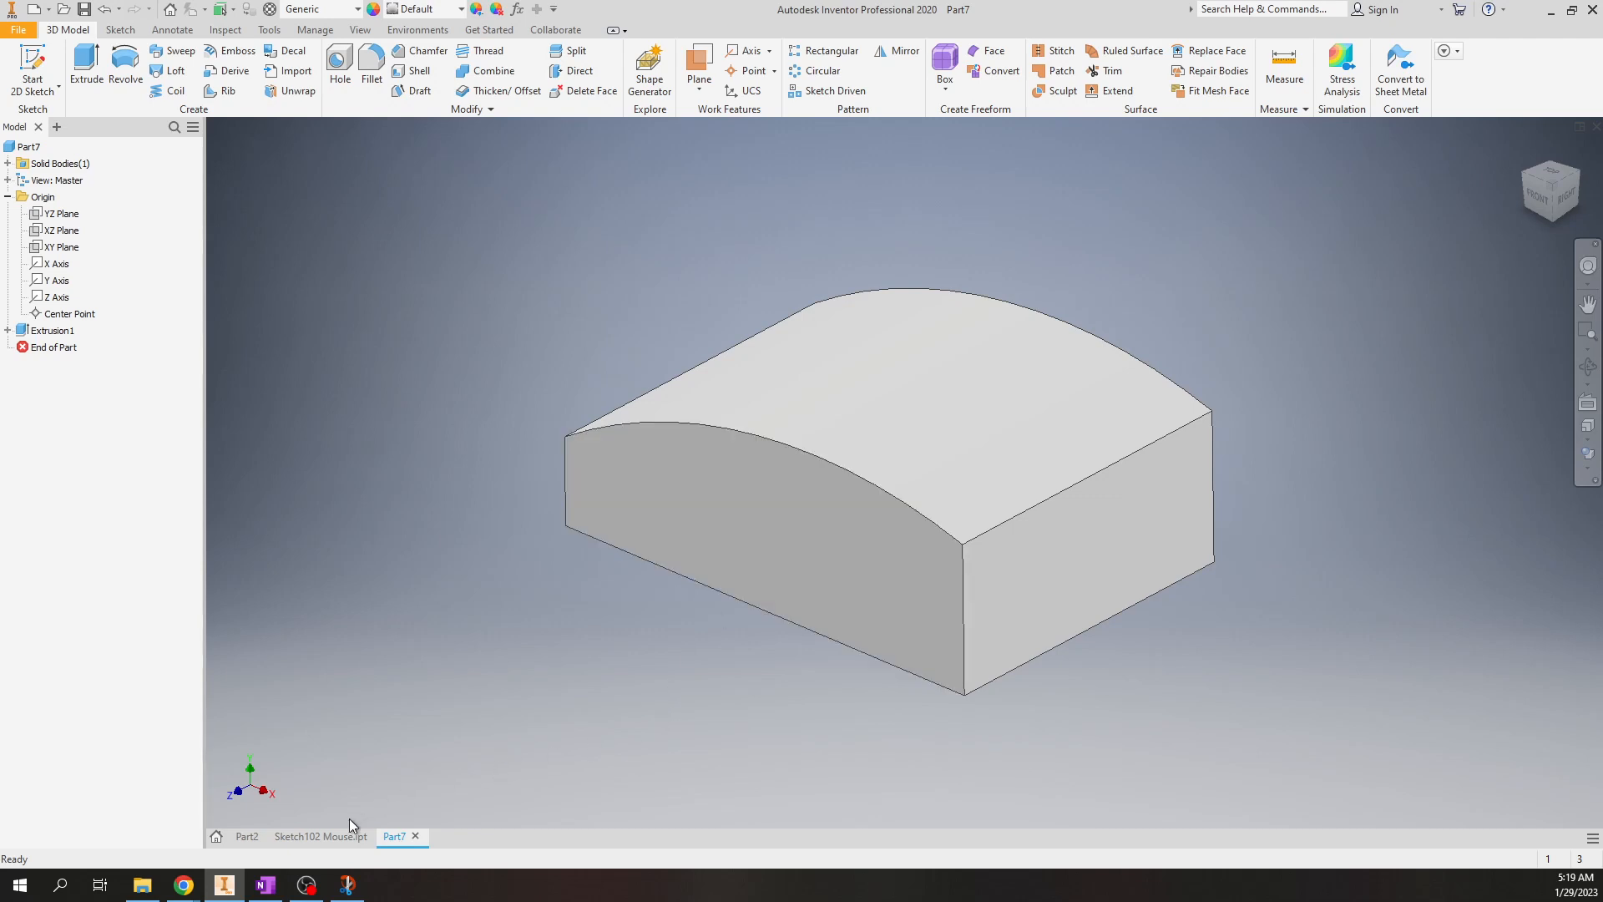
left_click(317, 836)
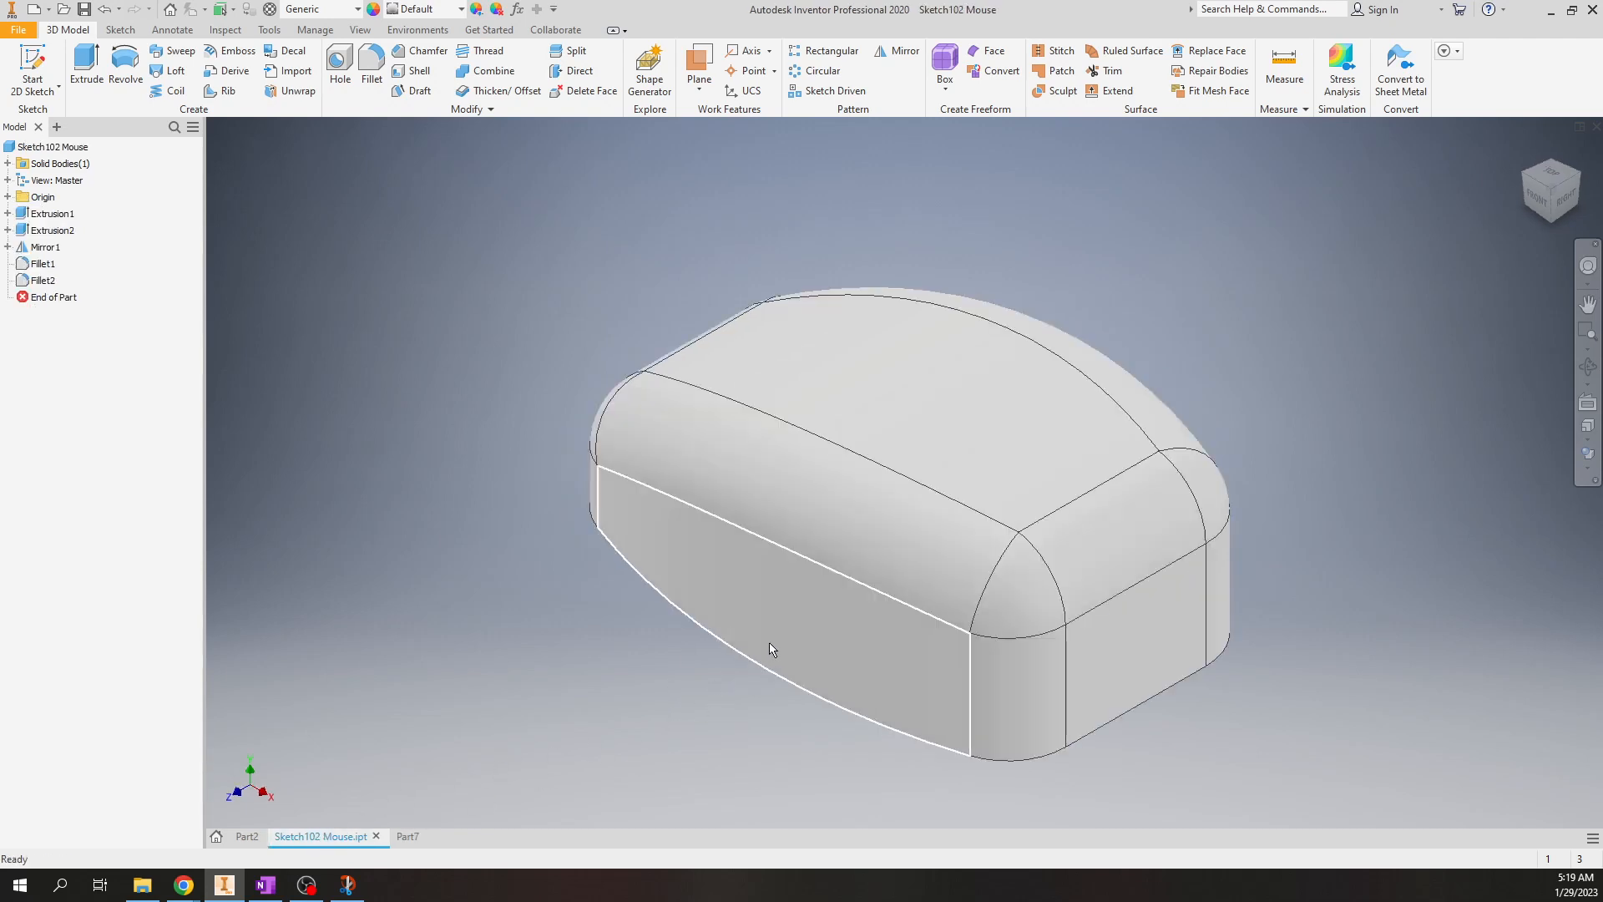
left_click(1550, 222)
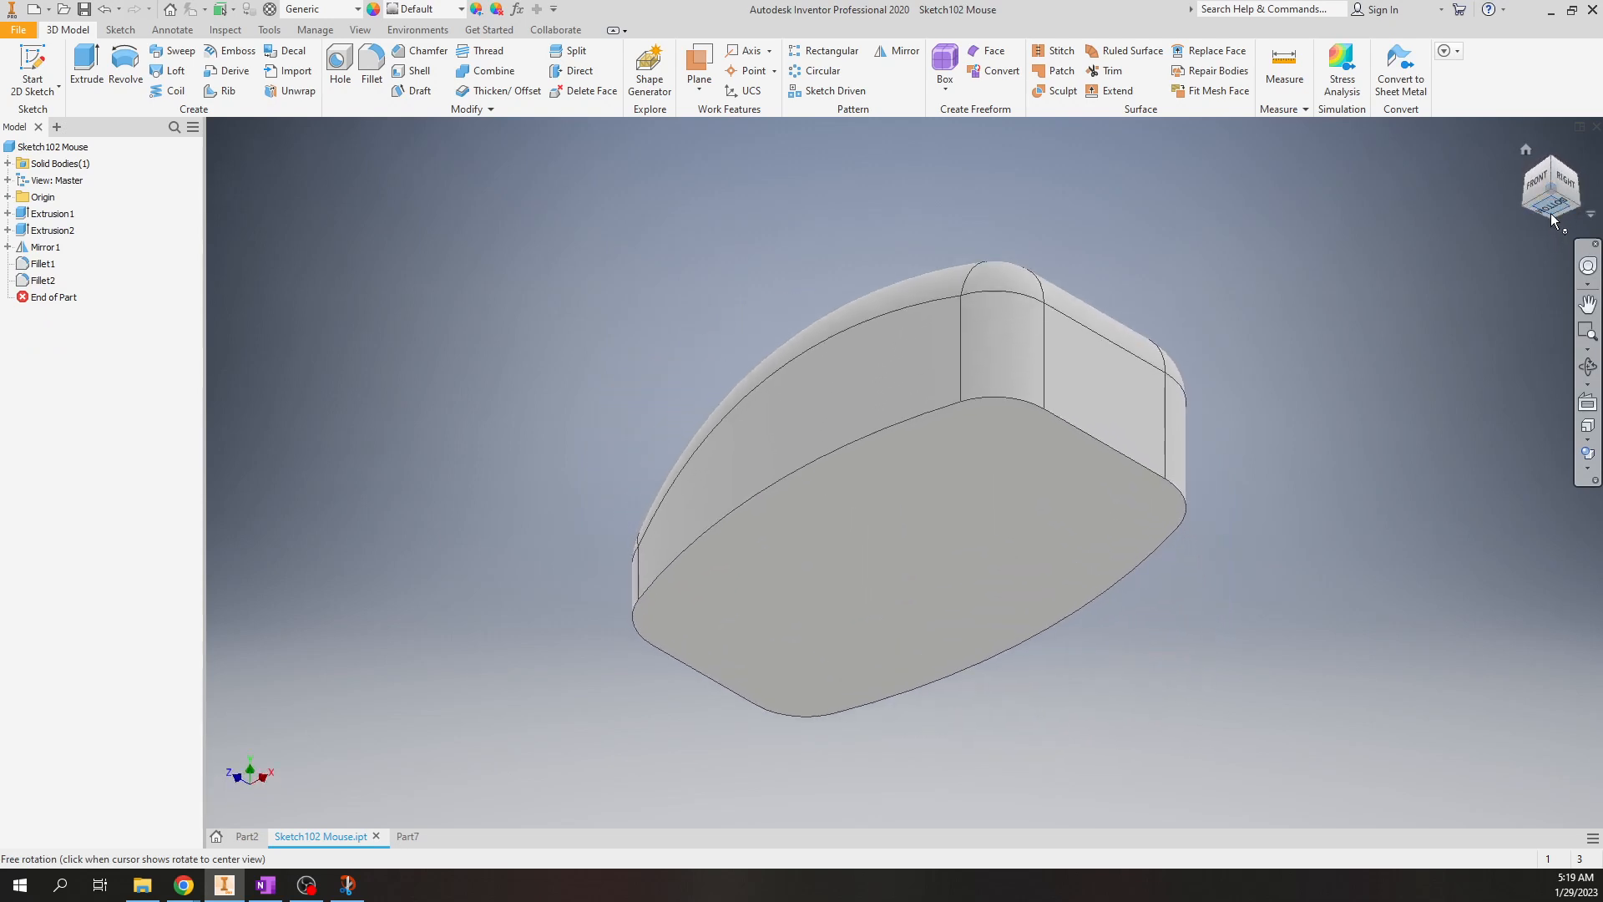
left_click(1550, 207)
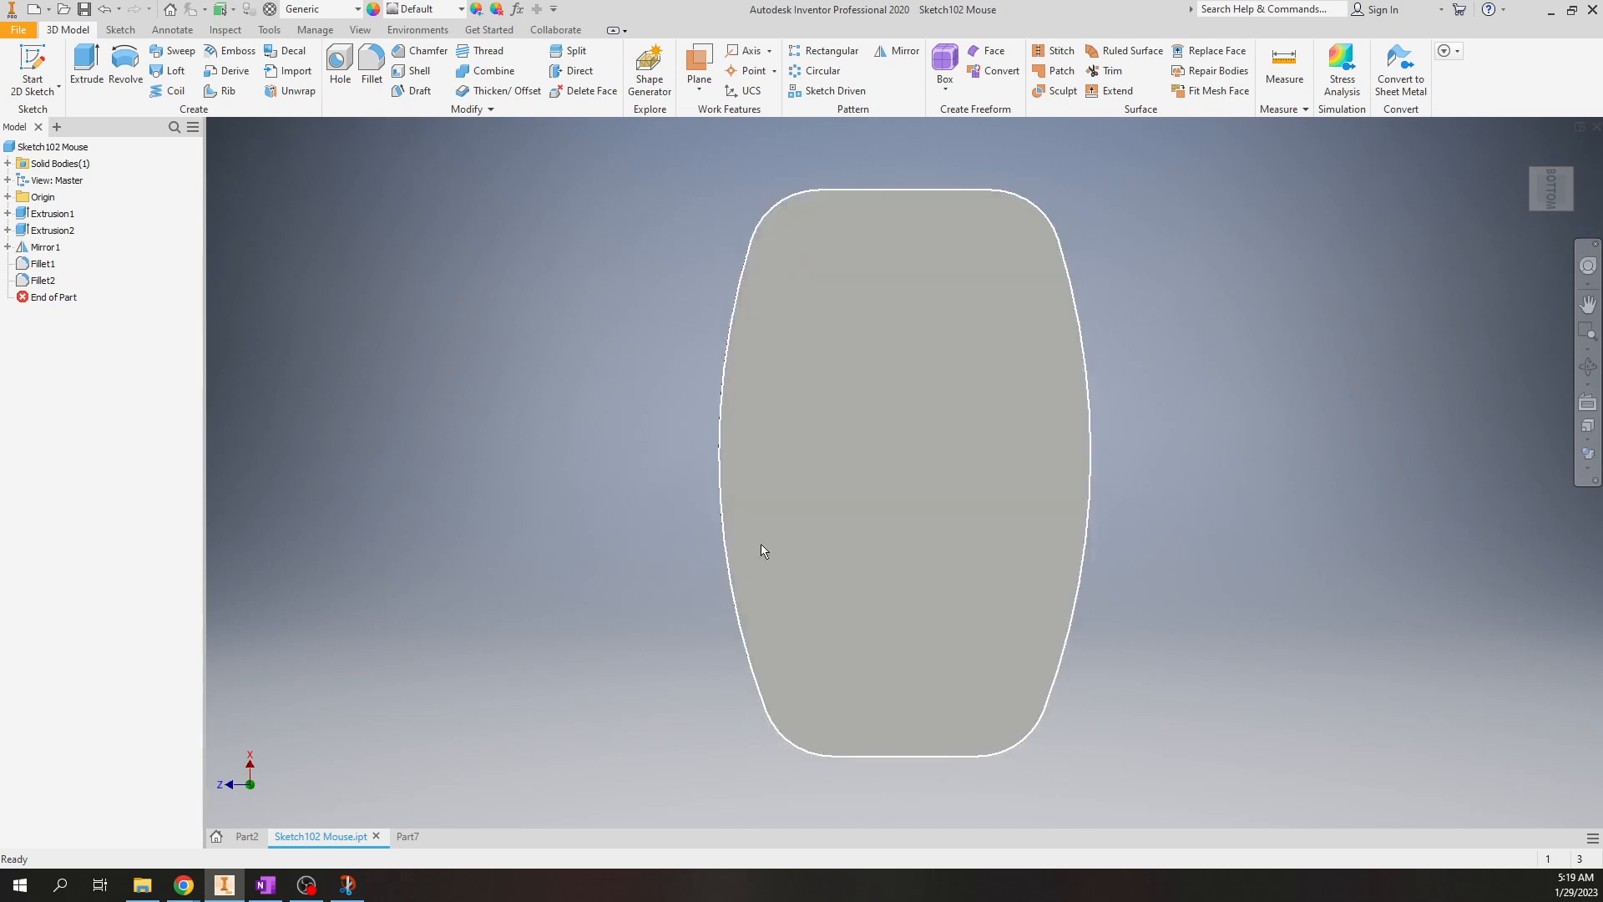
left_click(406, 838)
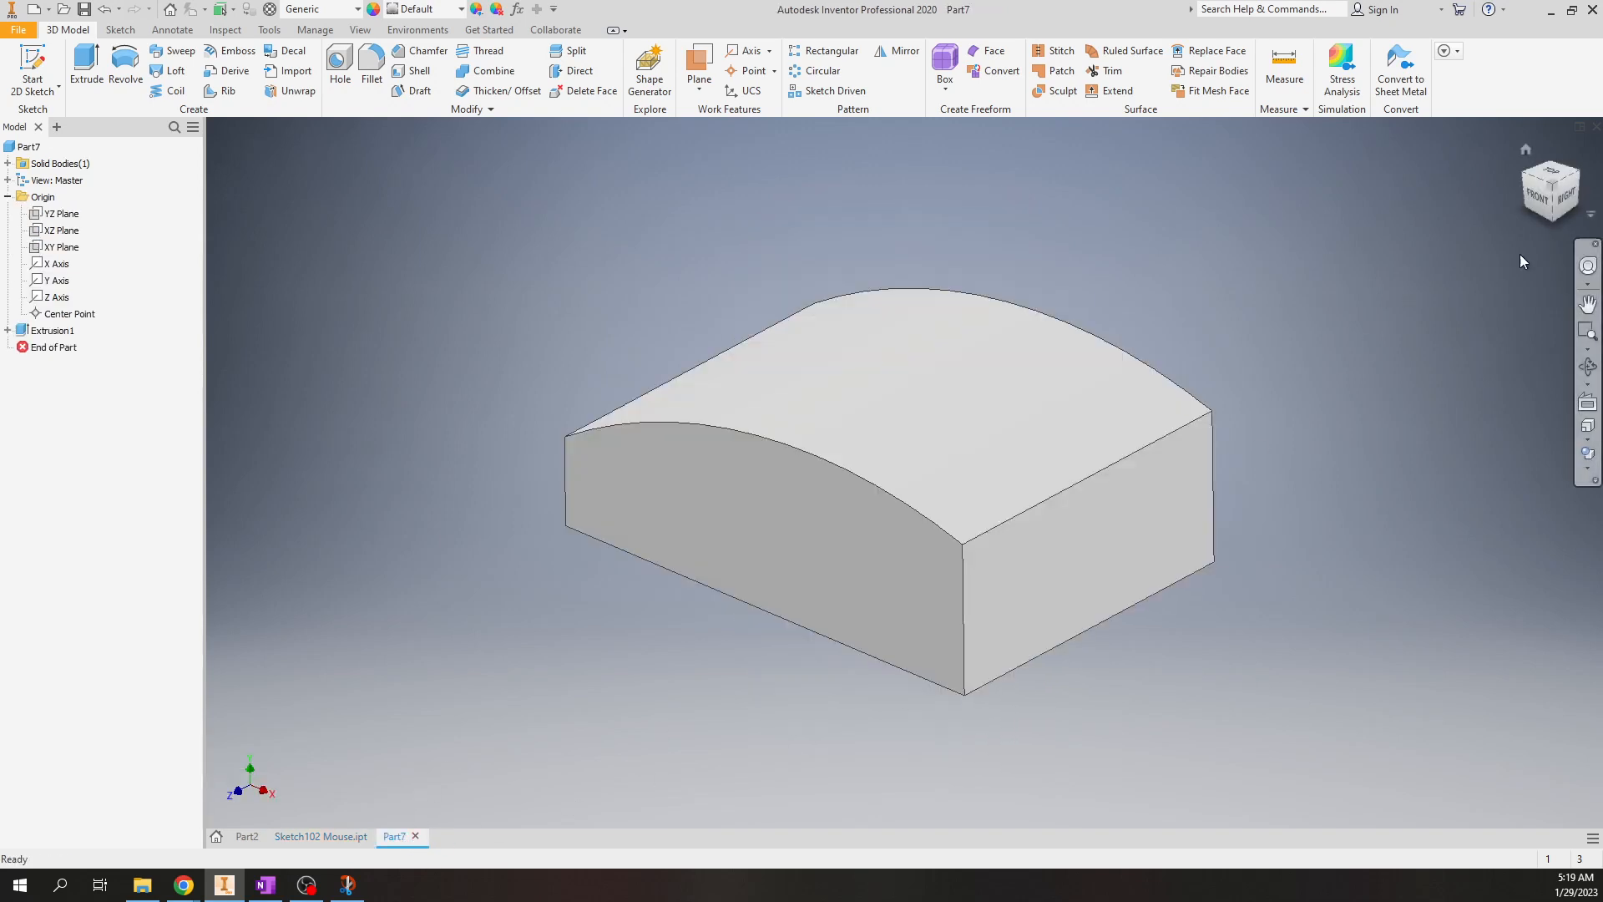
- Create a new 2D sketch on the flat bottom face of the extruded body
left_click(1550, 219)
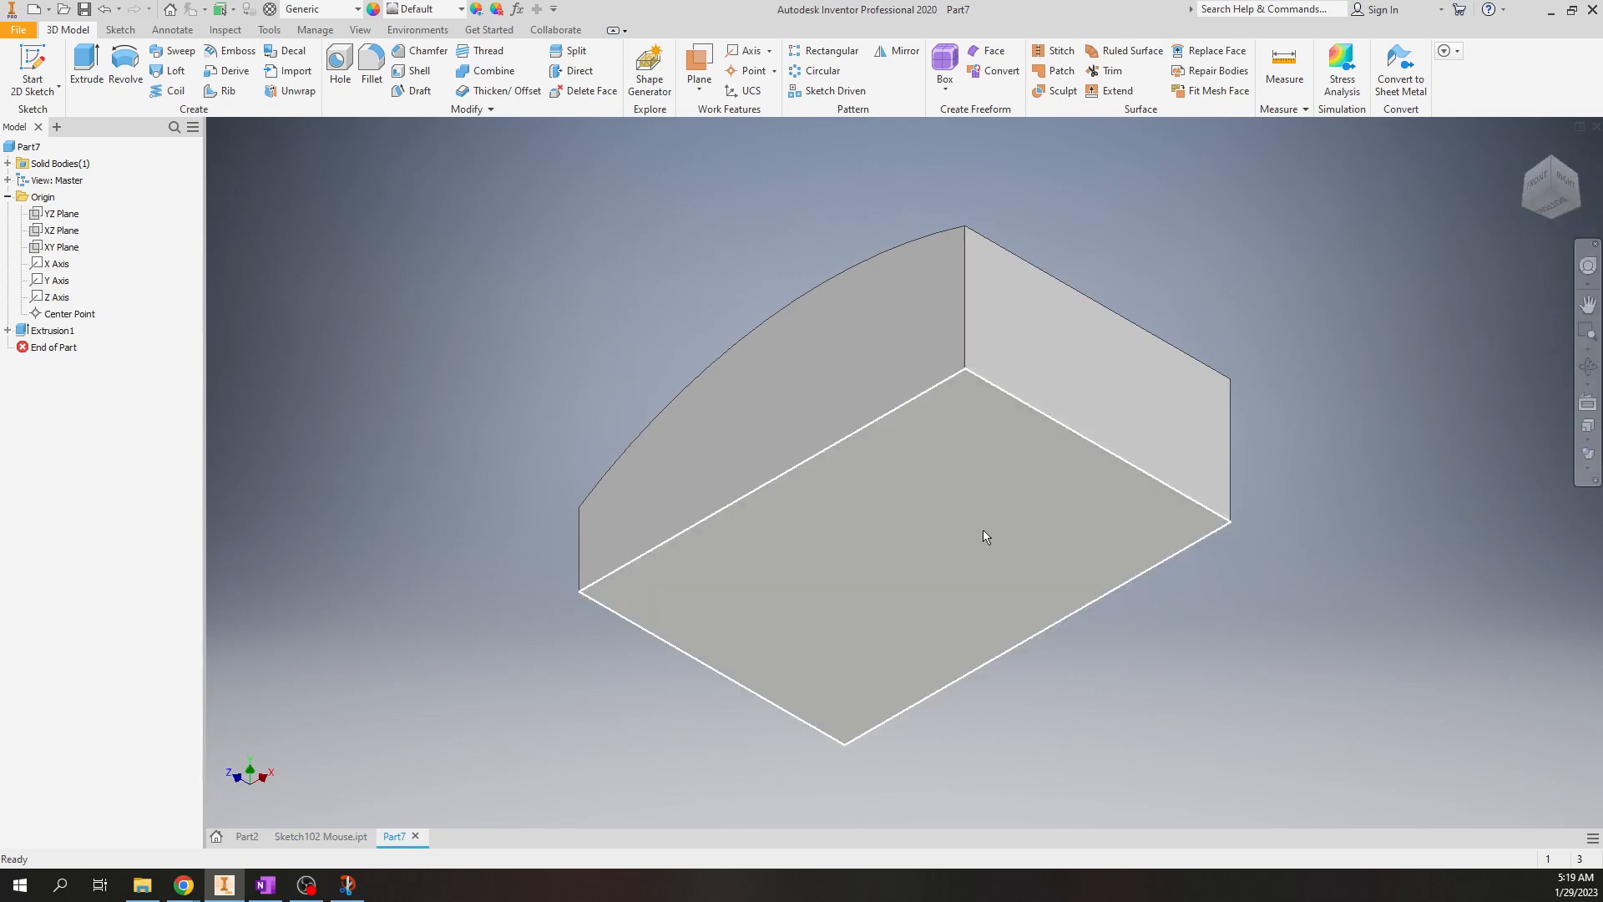
left_click(957, 507)
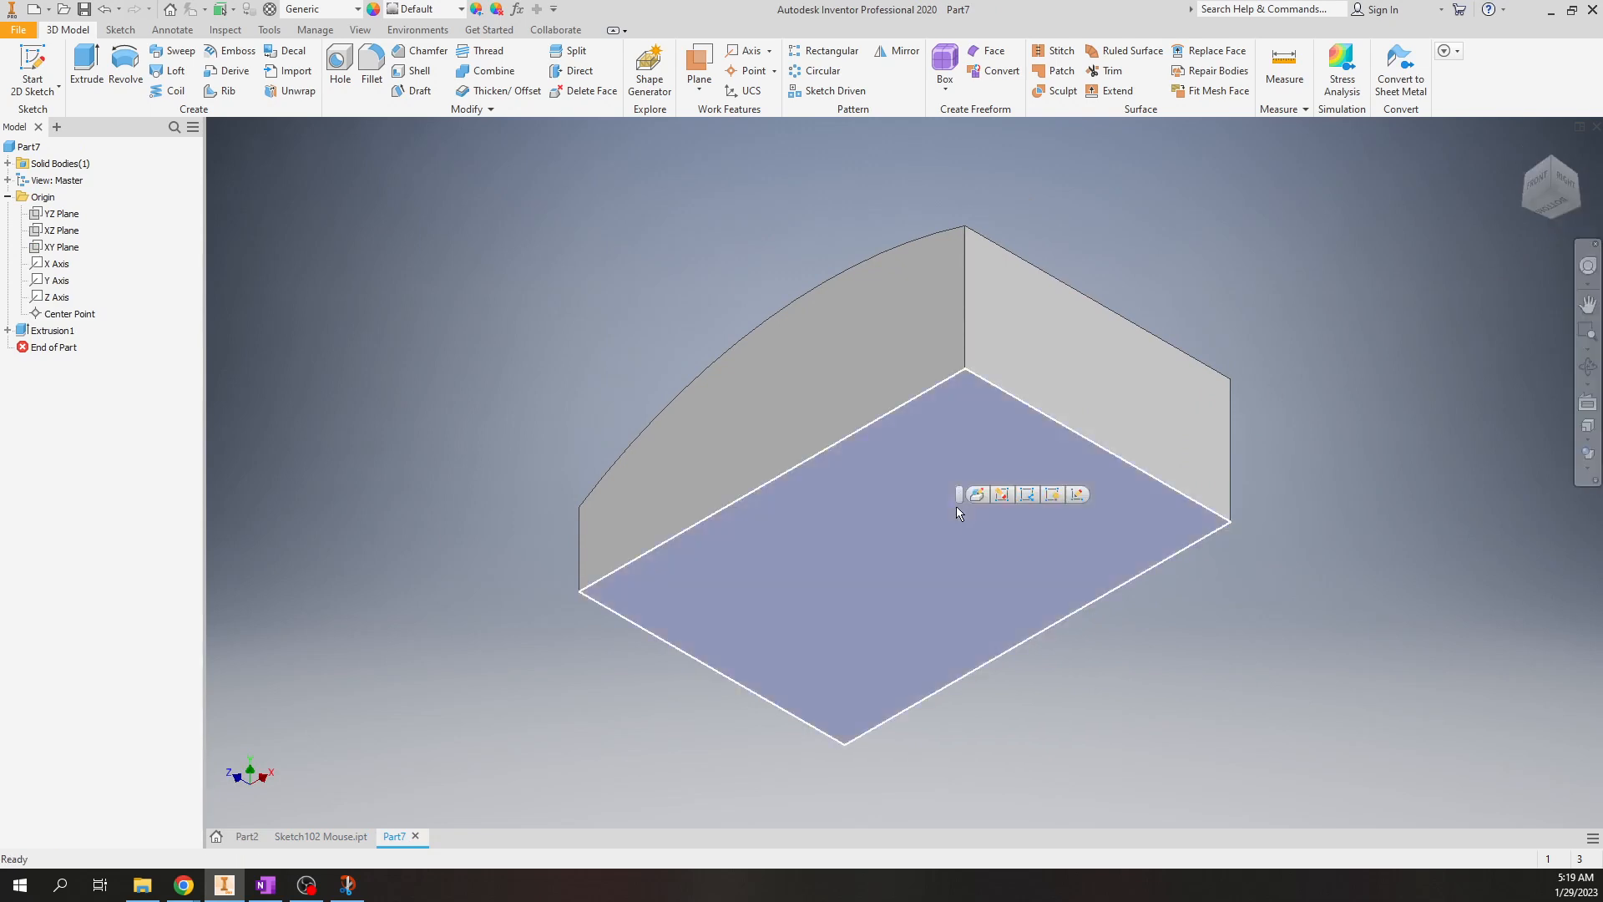
left_click(1081, 494)
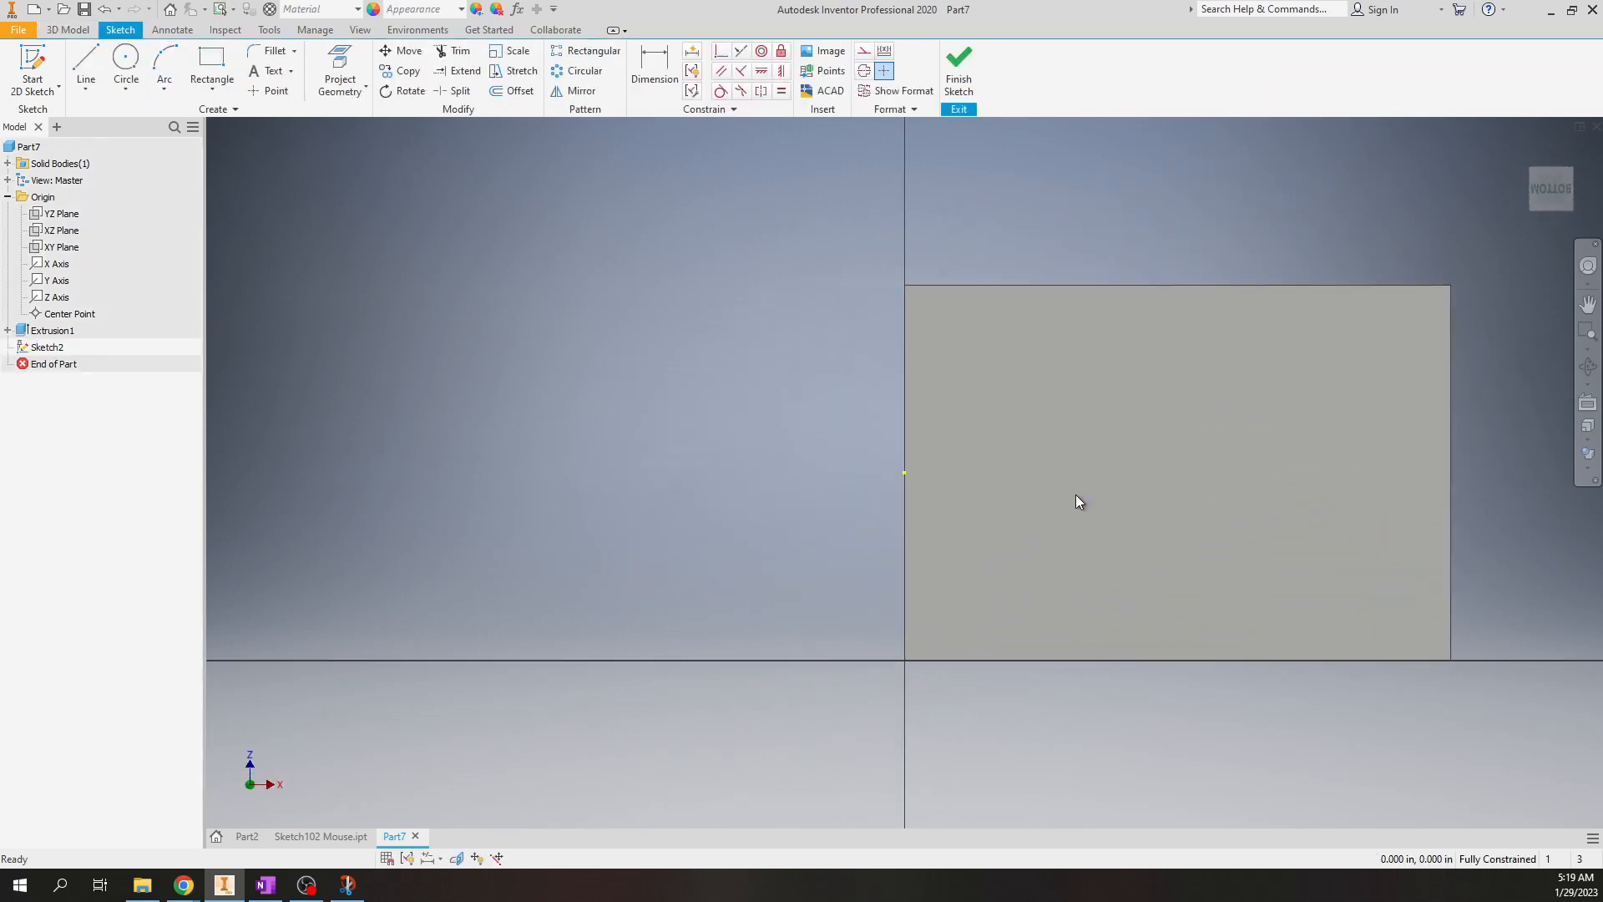
scroll(583, 513, "up", 3)
scroll(933, 454, "down", 3)
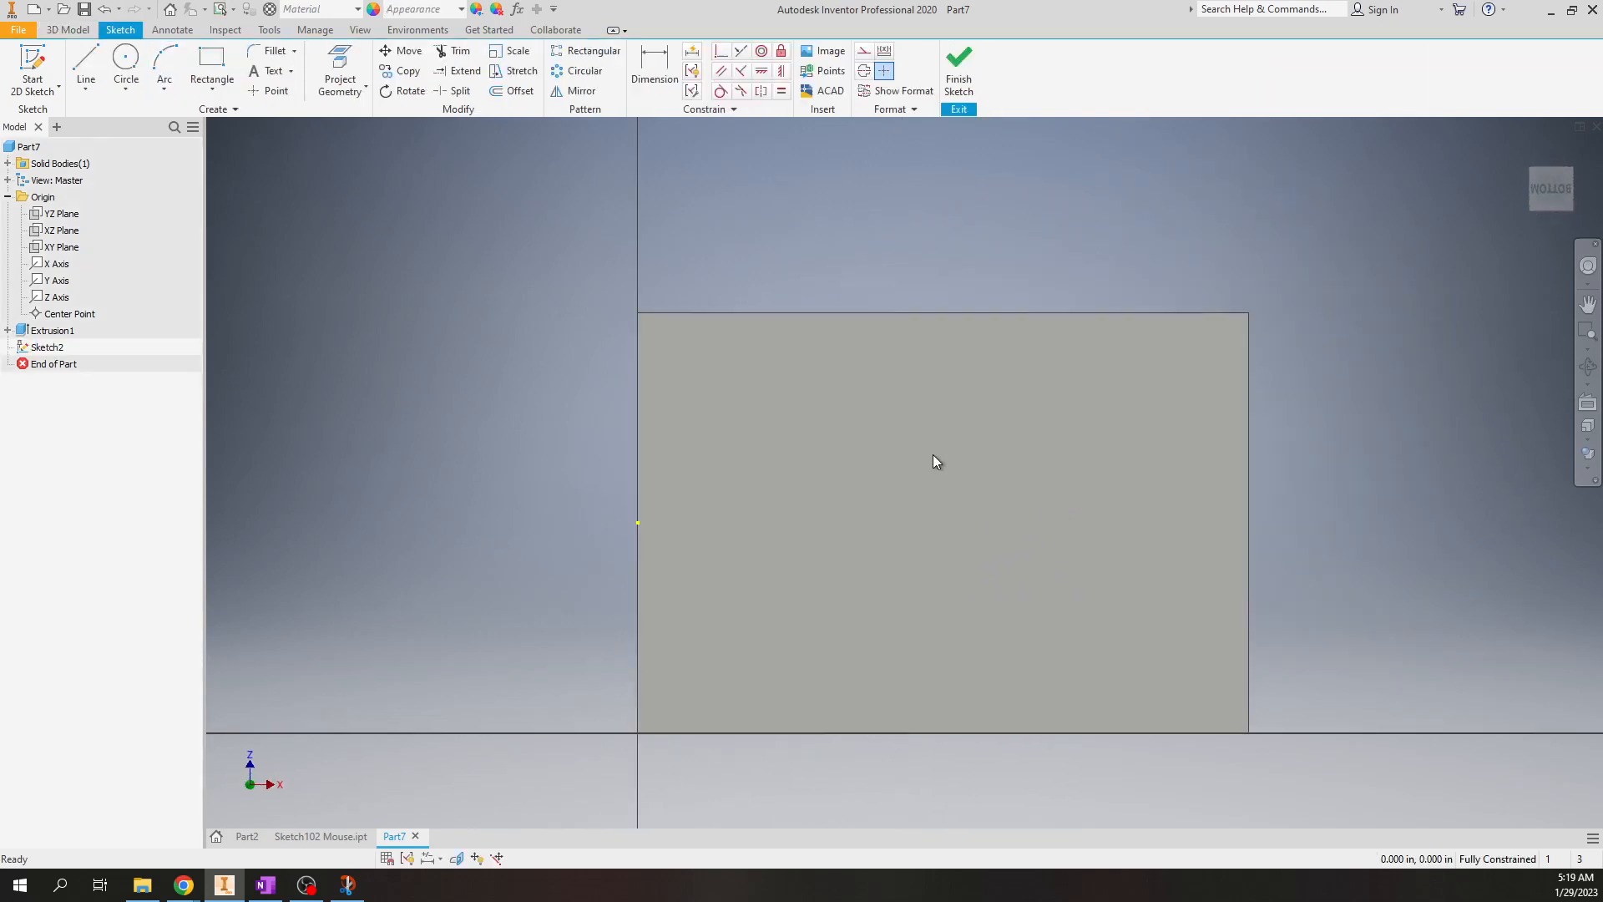
- Draw a three-point arc of about 7.54 in radius between the face's short edges, bulging toward its upper long edge
left_click(165, 63)
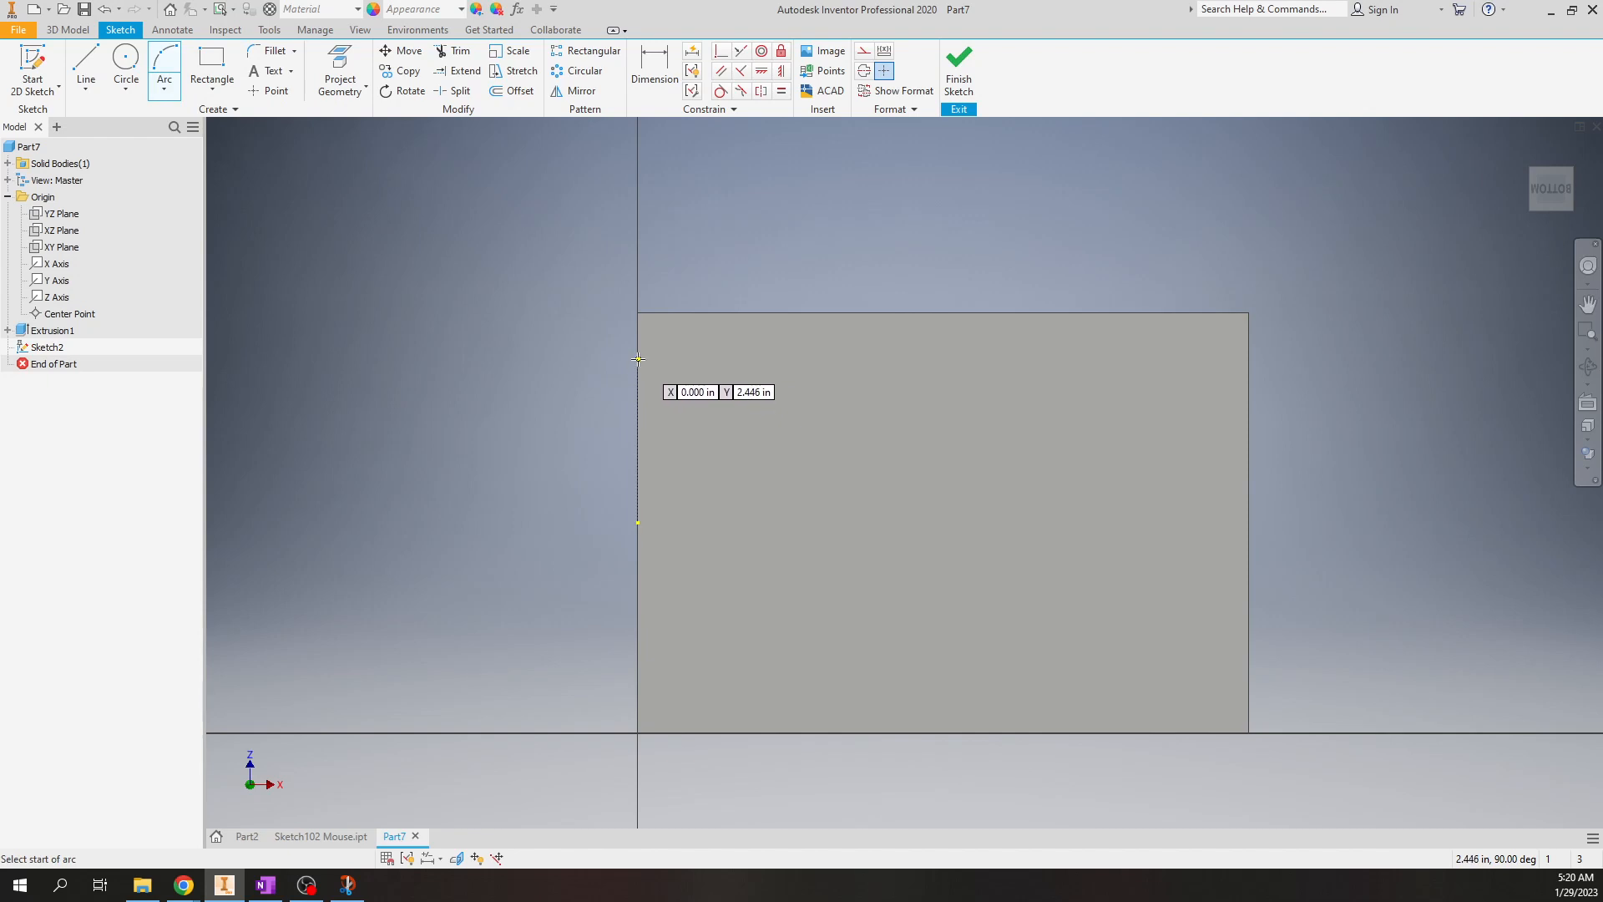
left_click(638, 359)
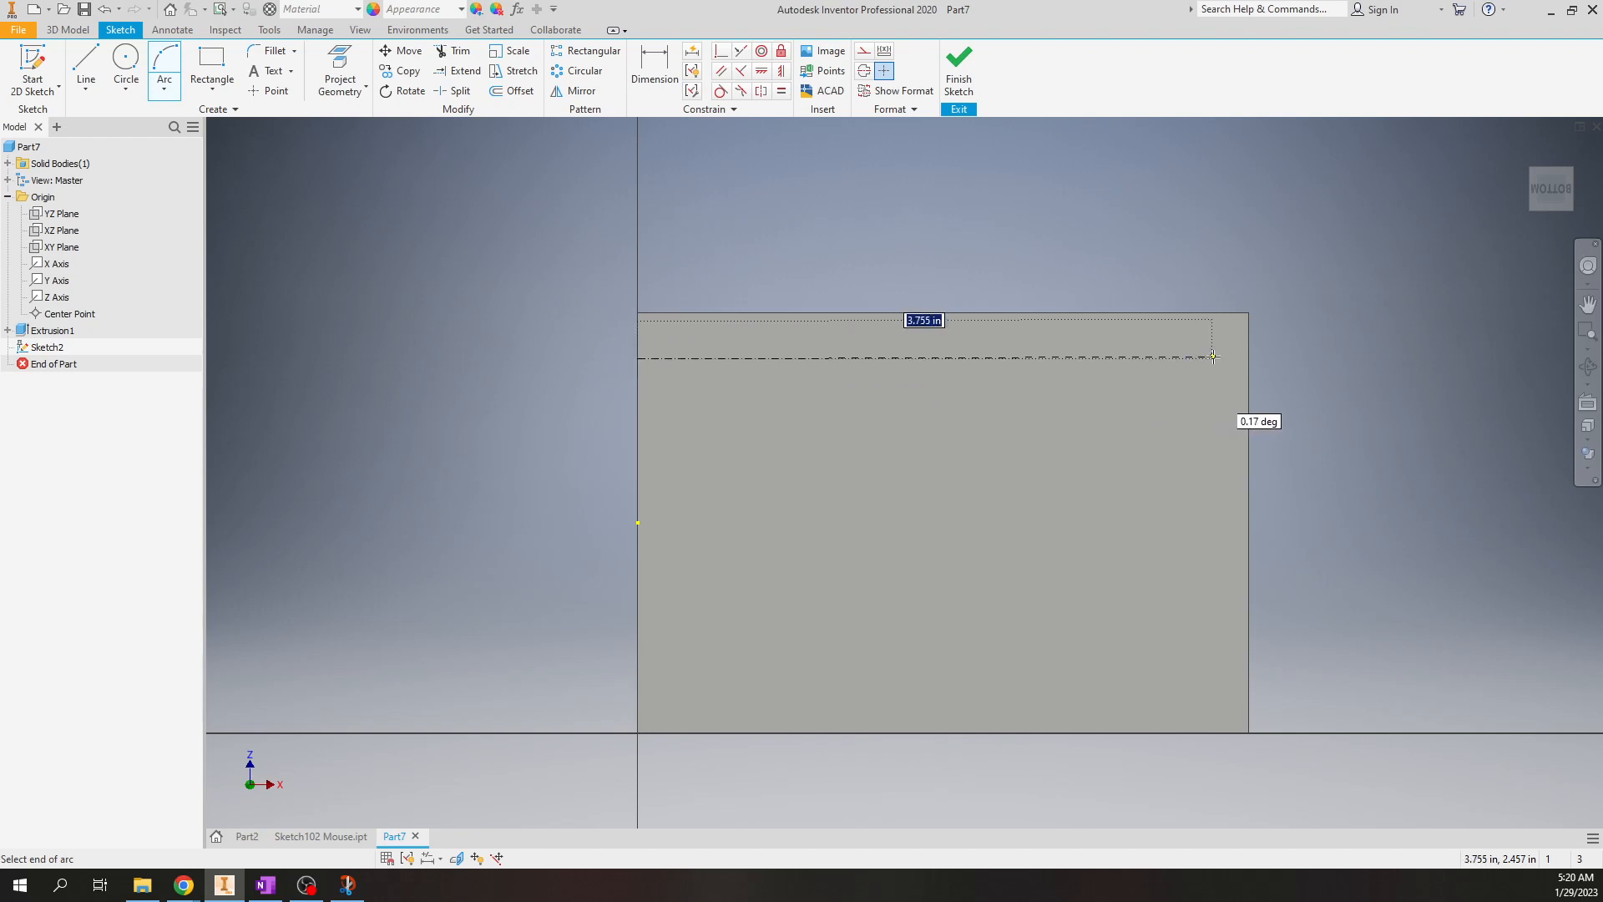
left_click(1246, 357)
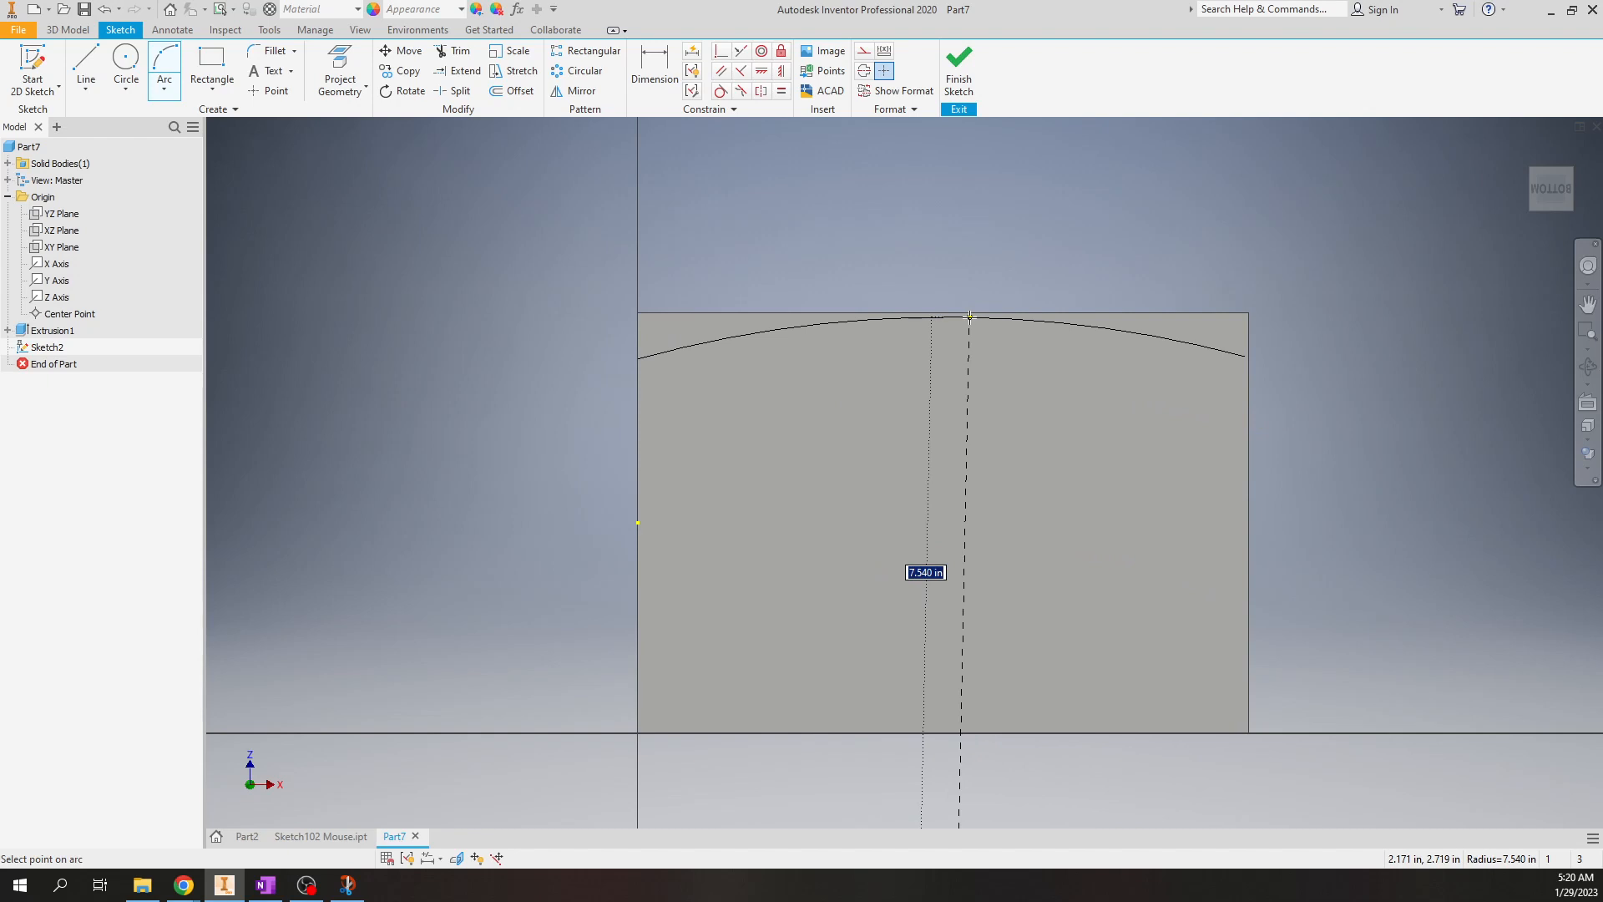
left_click(970, 317)
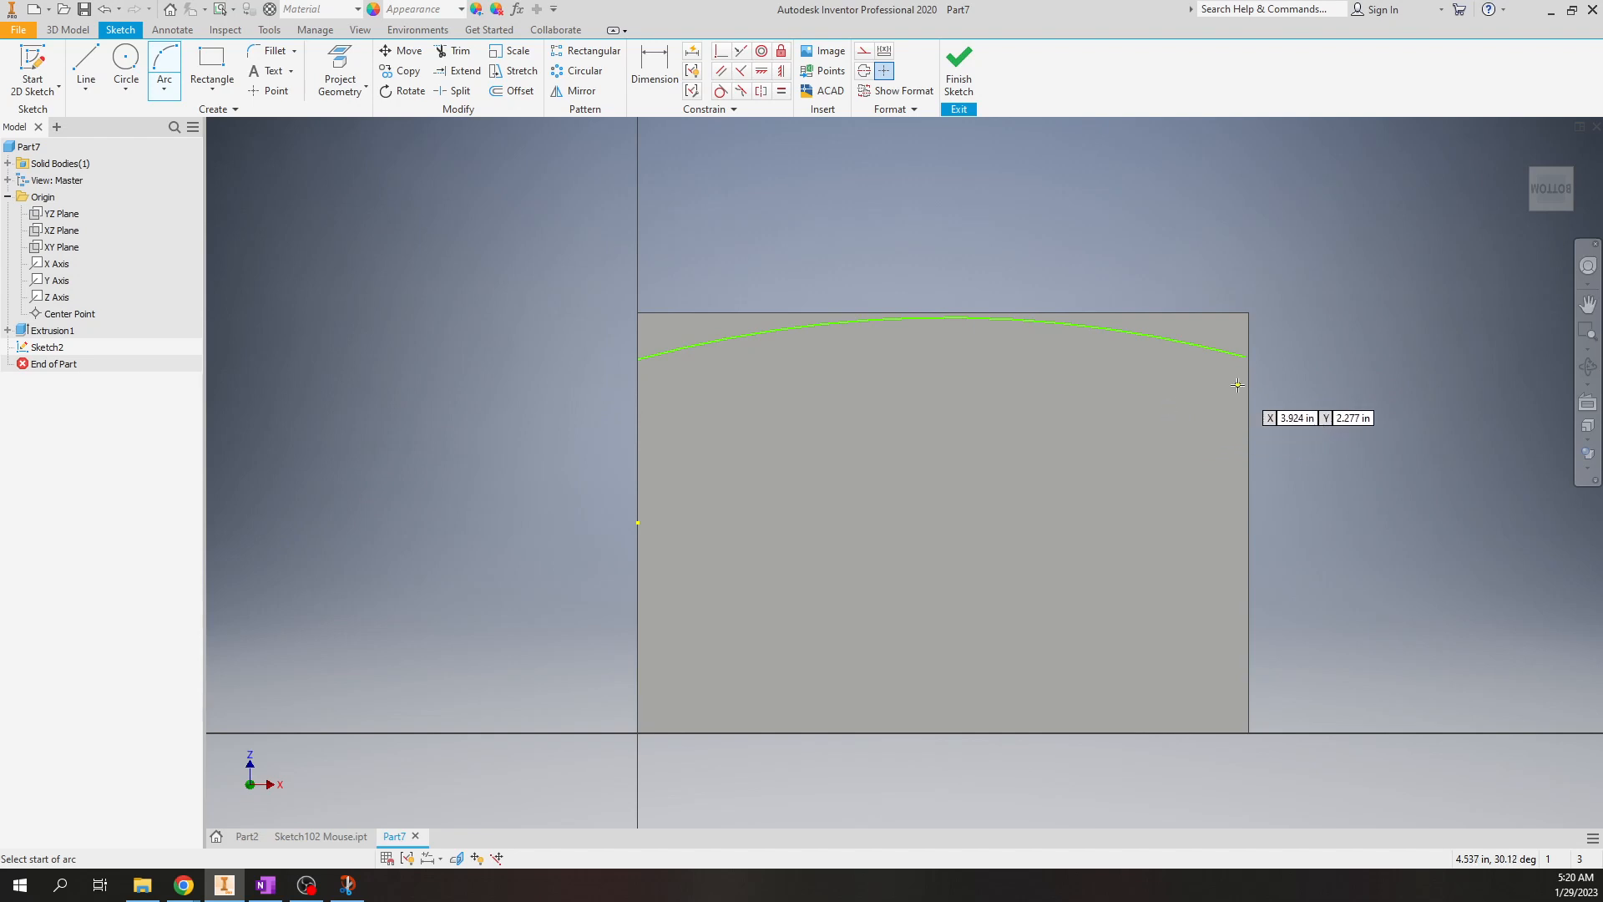
- Project the bottom face's outline edges into the sketch
scroll(1268, 357, "down", 3)
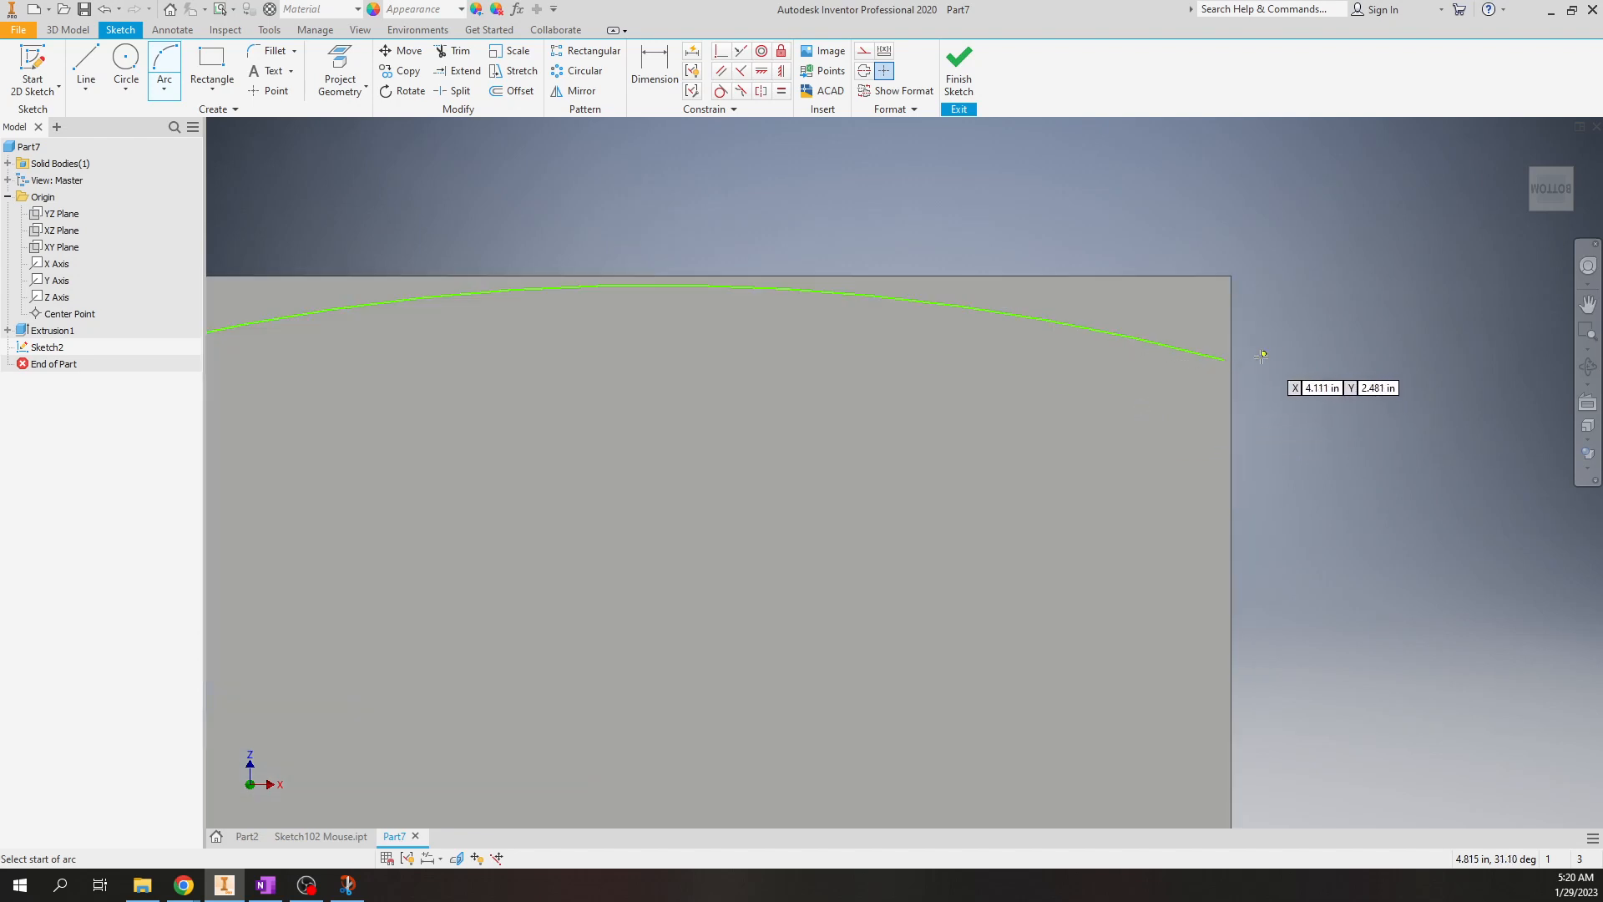
scroll(1228, 371, "down", 2)
scroll(1295, 390, "up", 3)
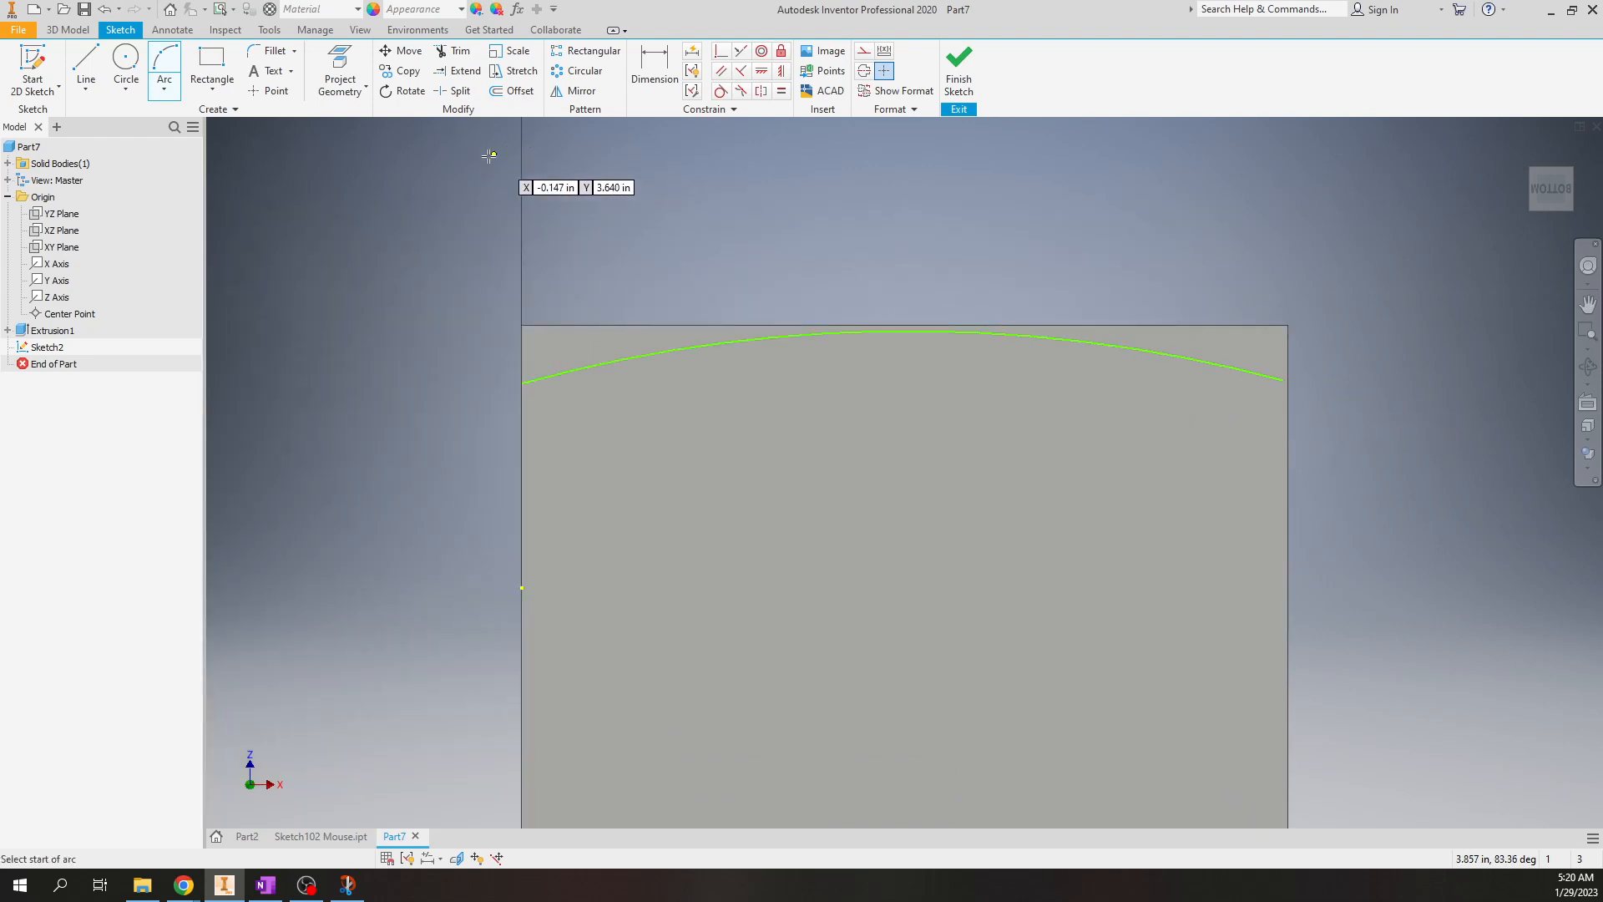
left_click(342, 64)
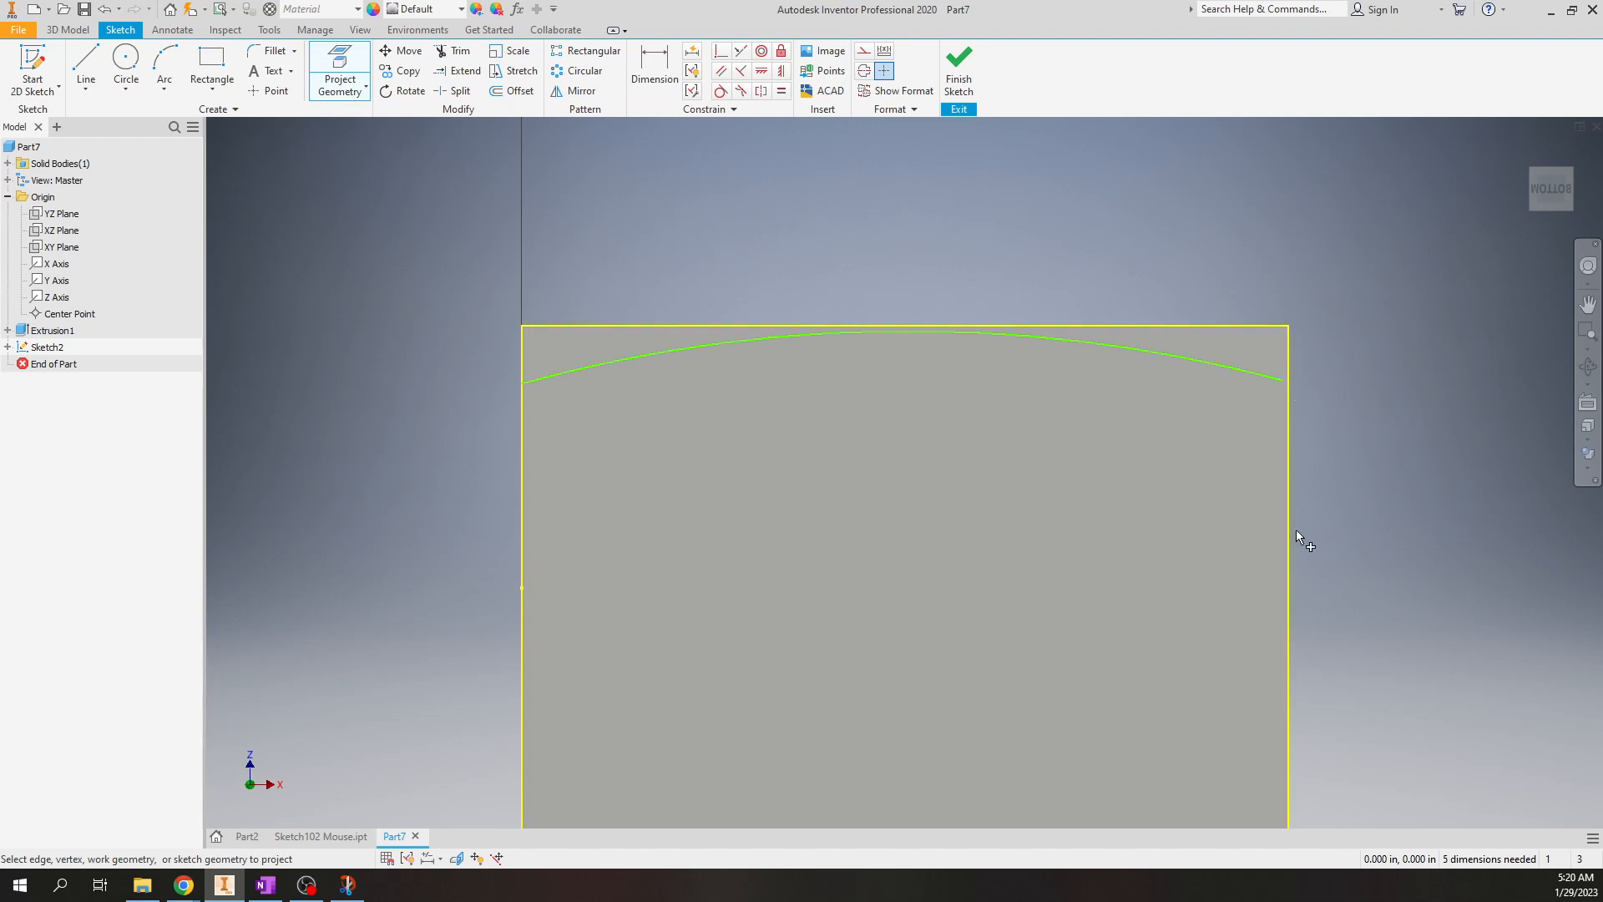
left_click(701, 327)
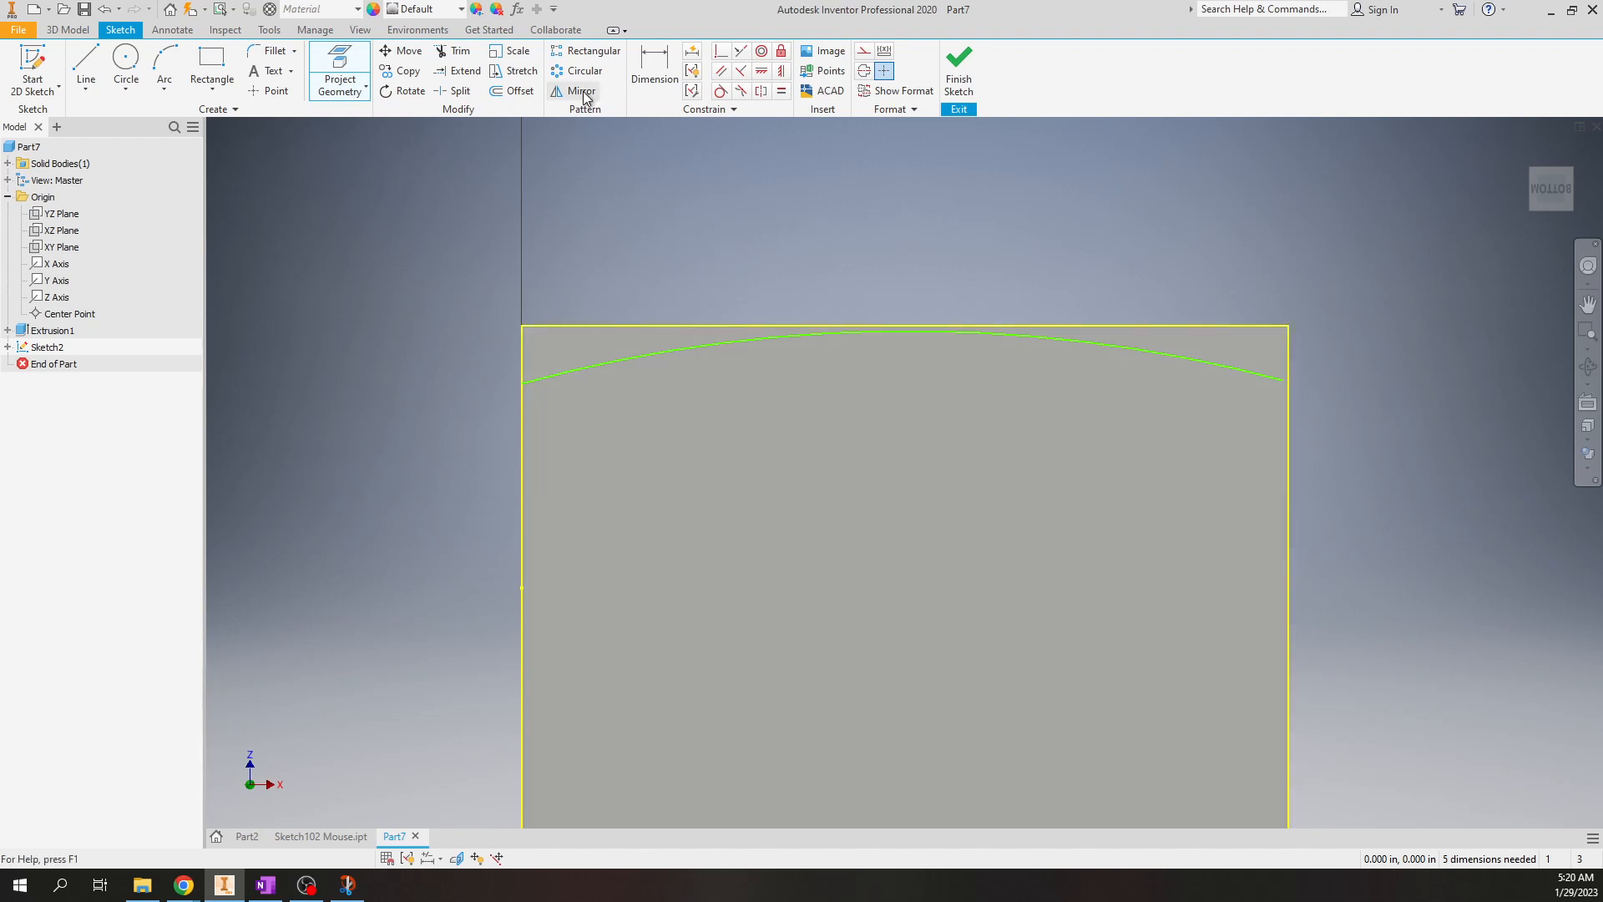
- Extend both ends of the sketched arc past the projected short edges of the face until it closes into a full circle
left_click(459, 71)
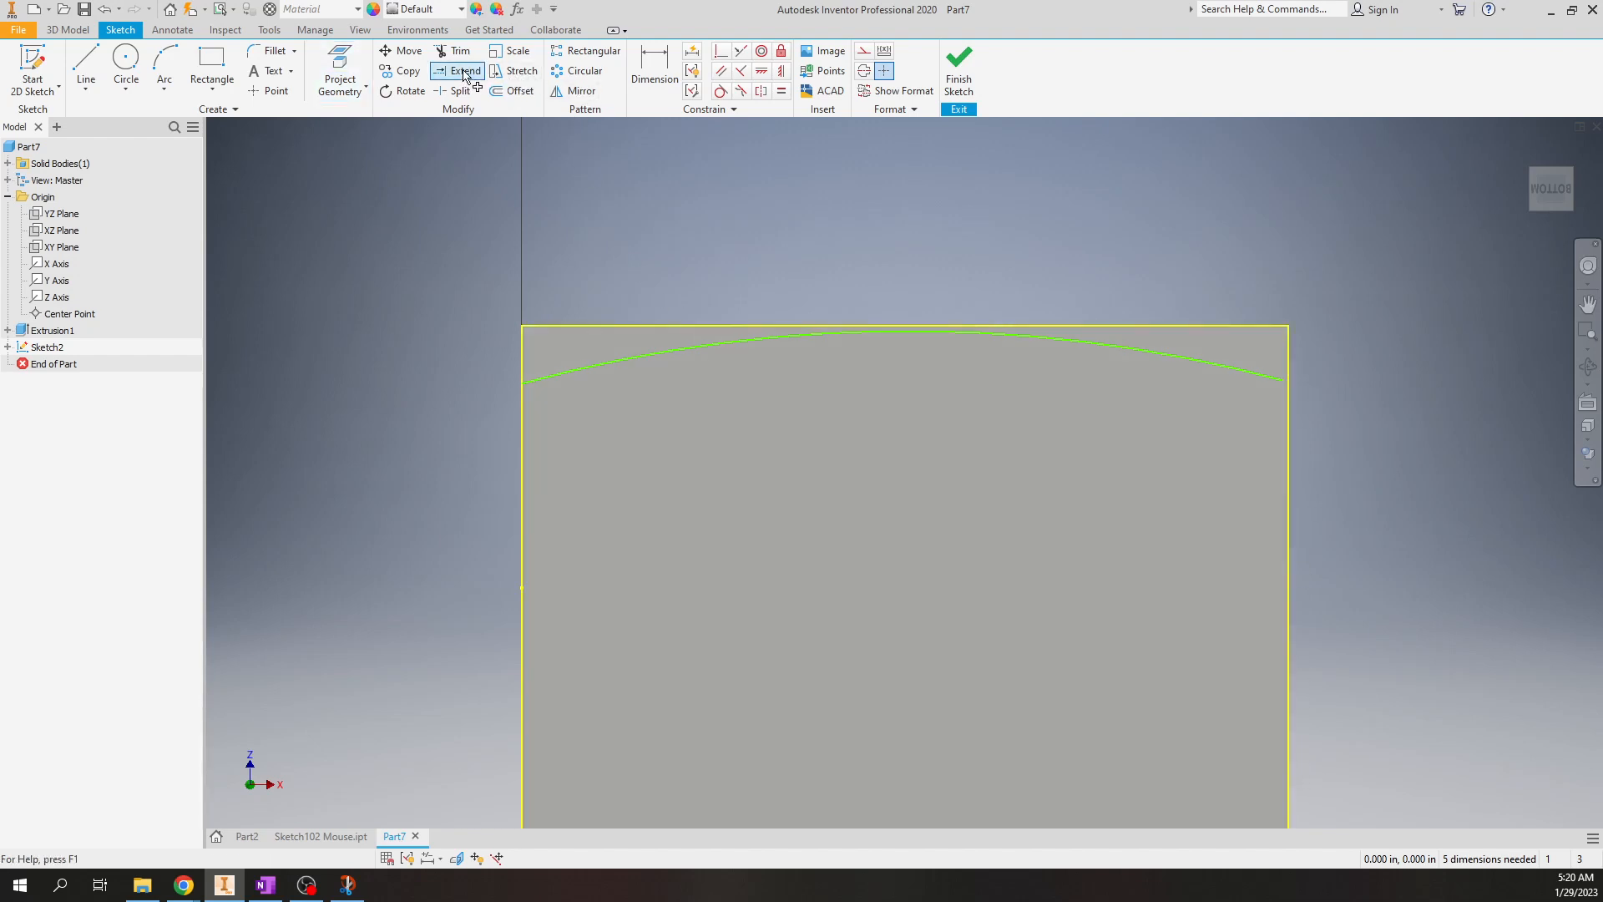
scroll(1298, 376, "up", 4)
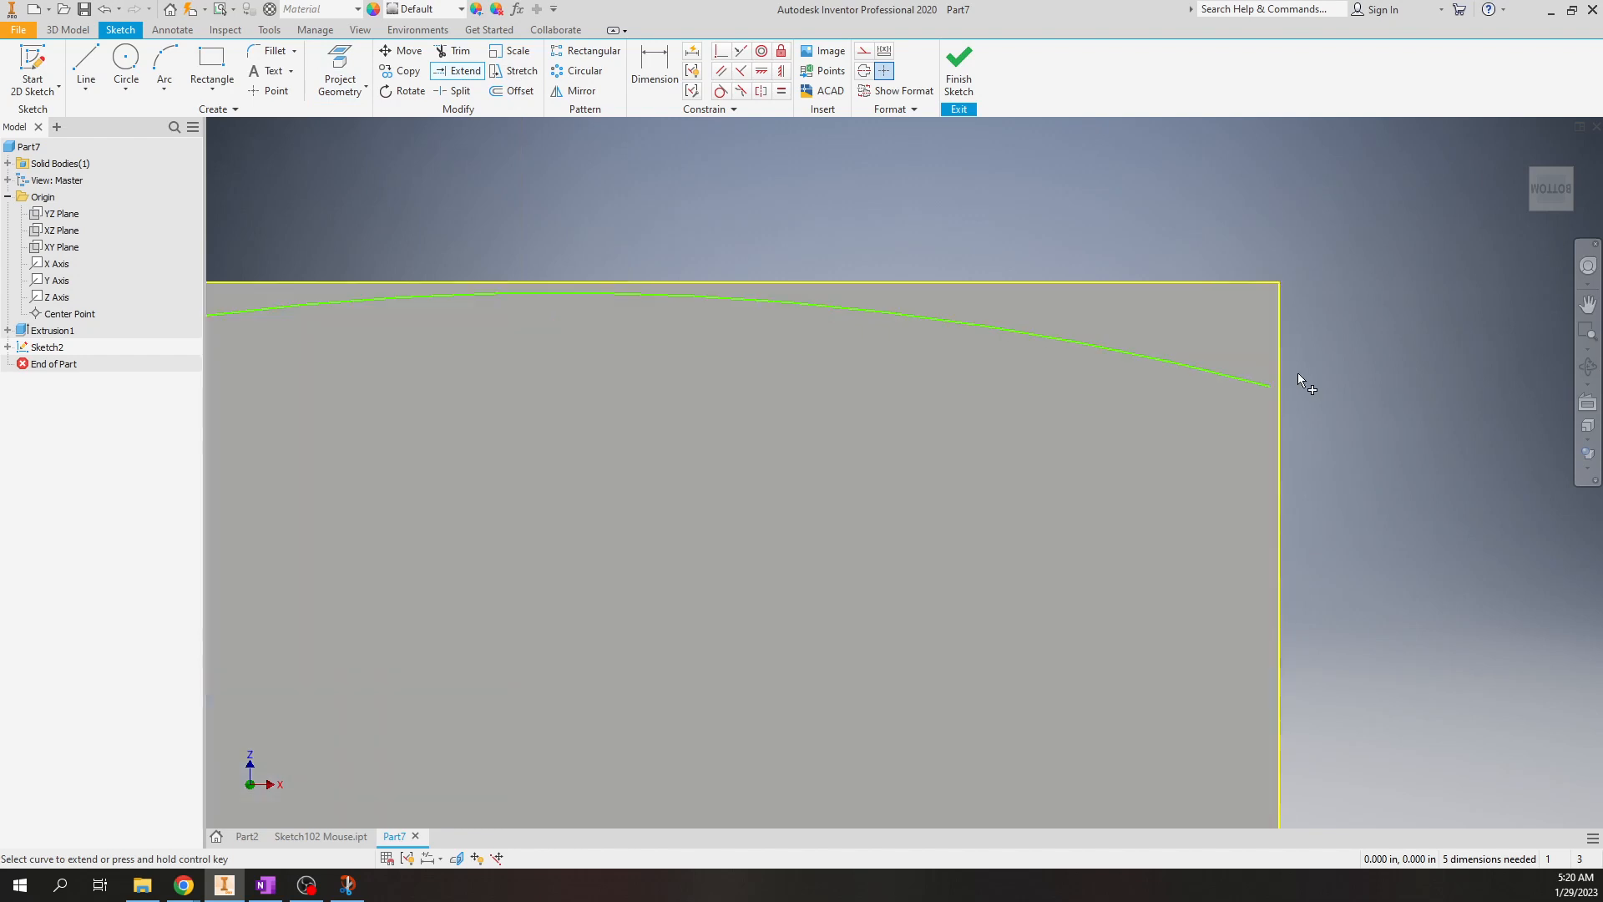
left_click(1208, 418)
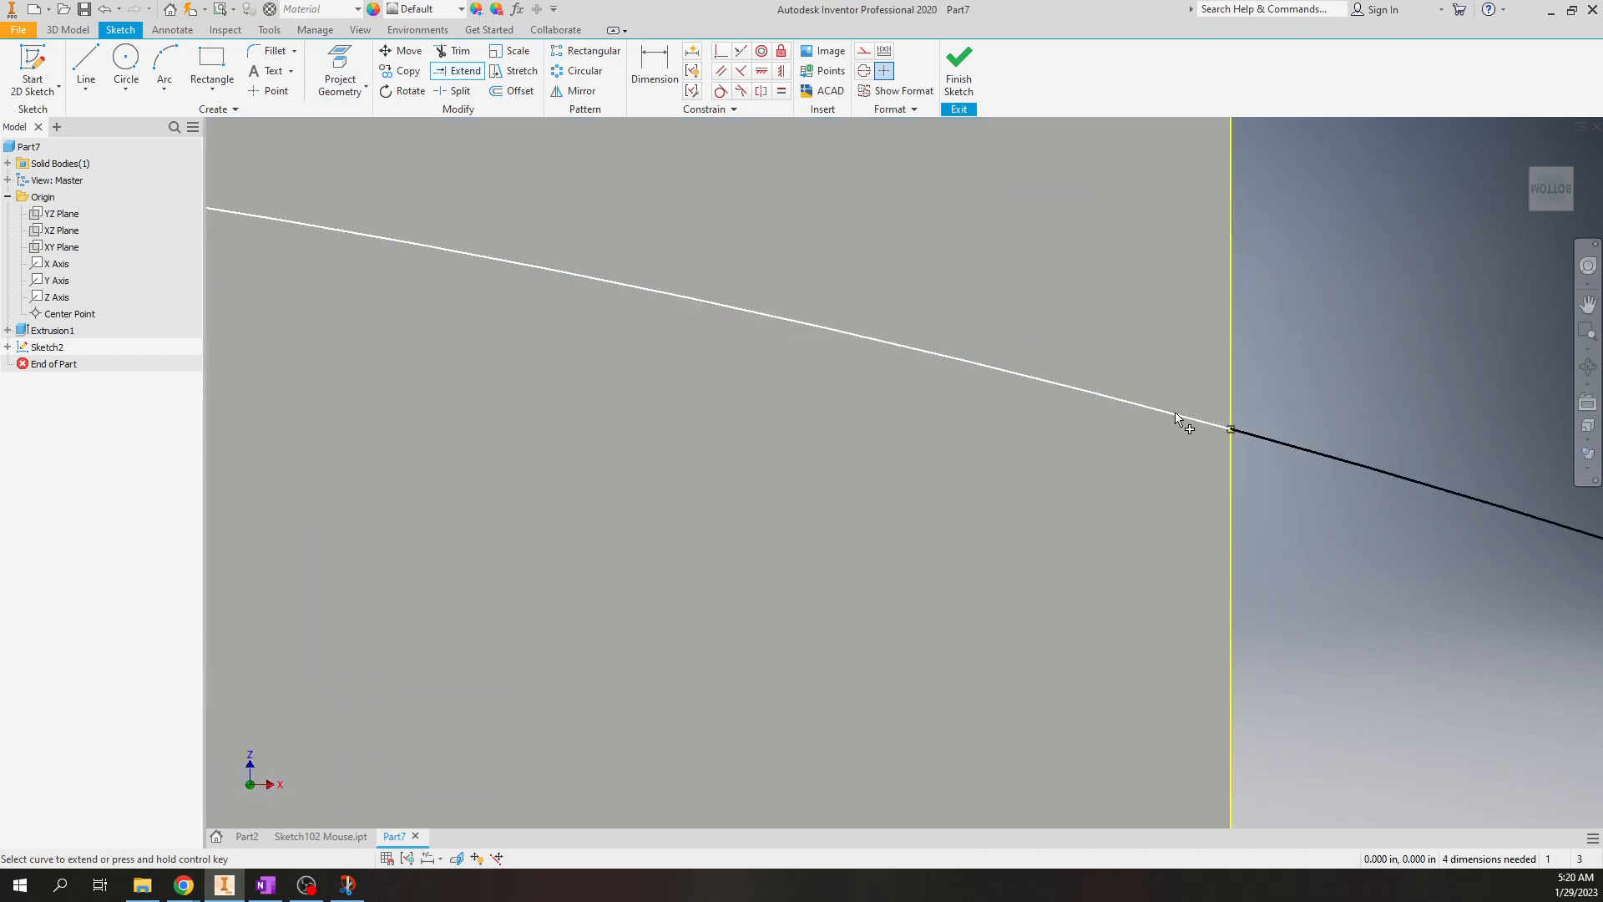
left_click(1179, 428)
scroll(1342, 479, "down", 4)
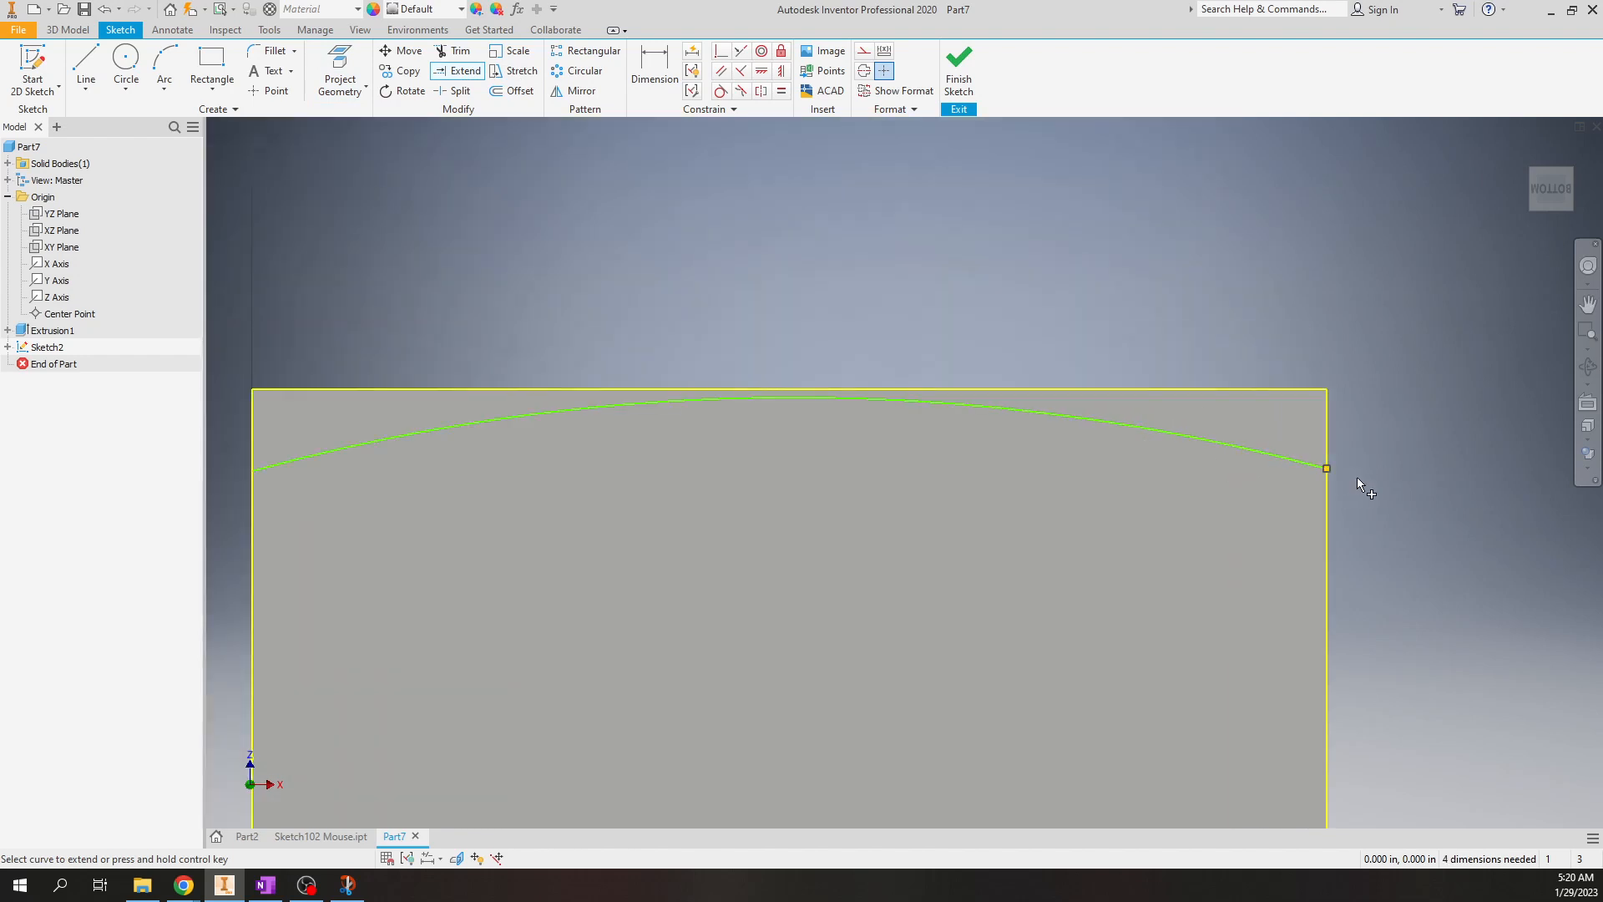
left_click(347, 453)
scroll(813, 491, "down", 4)
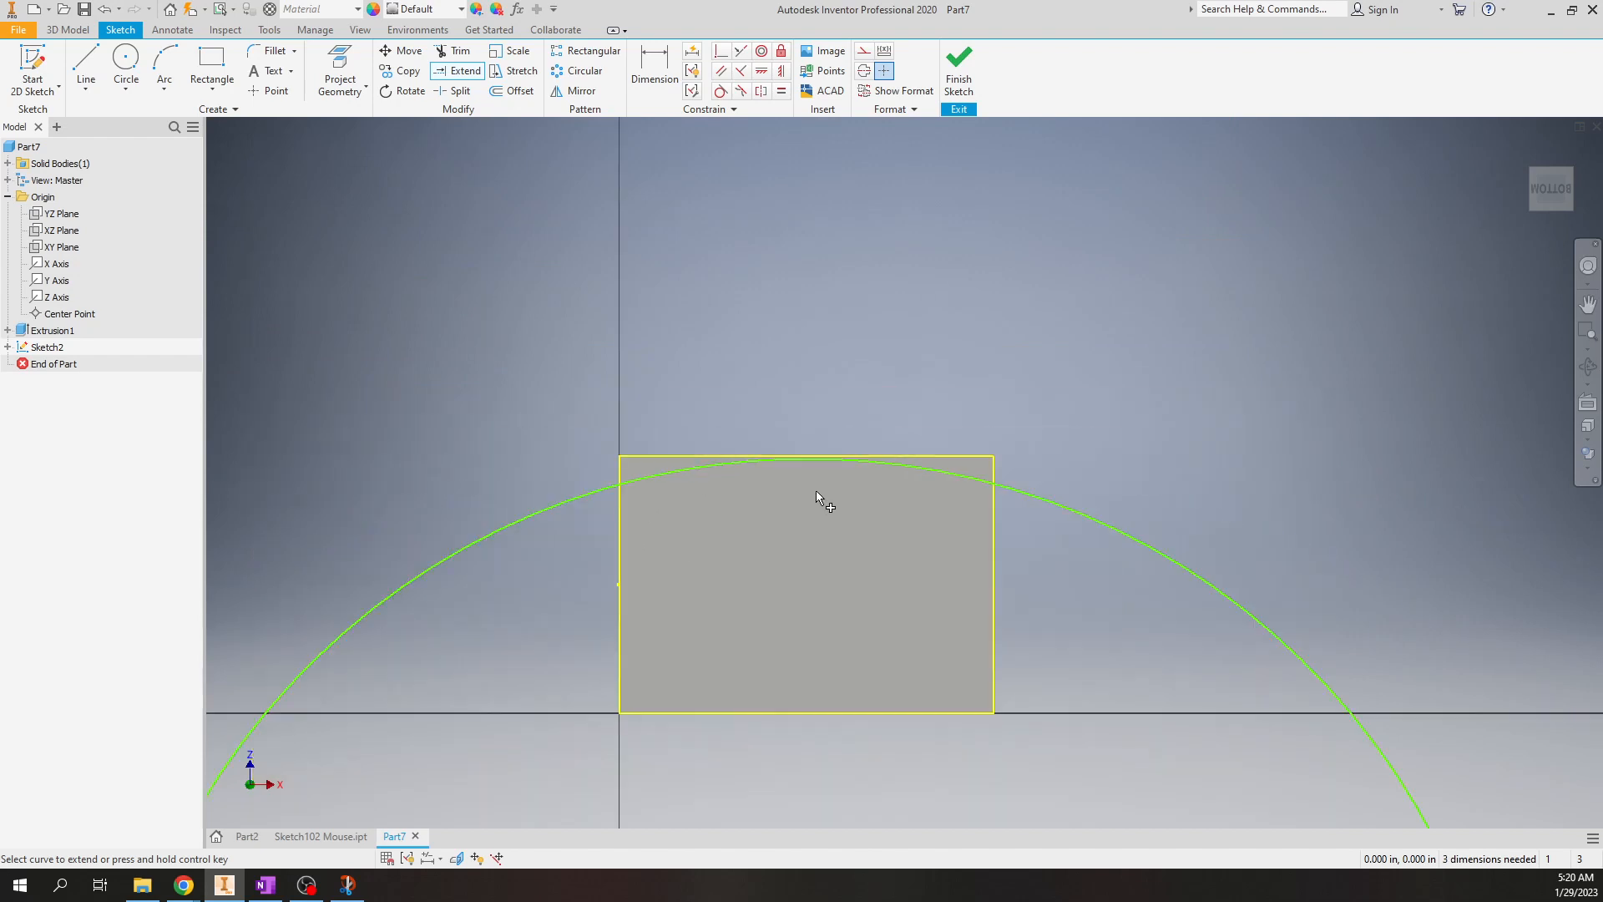
scroll(827, 492, "down", 6)
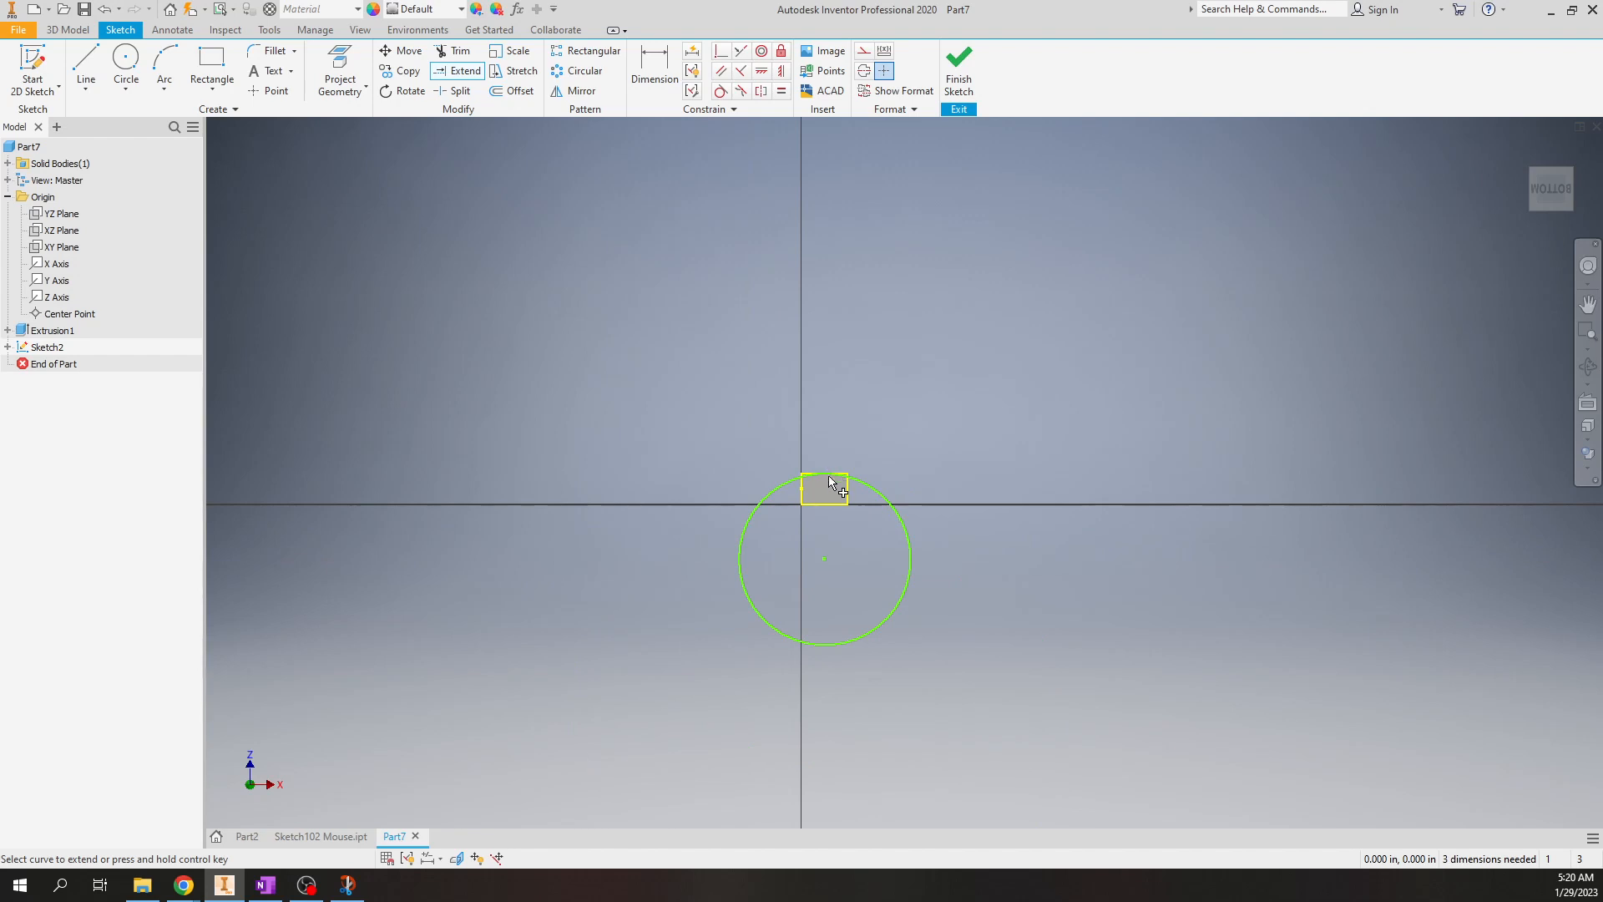
scroll(829, 495, "up", 8)
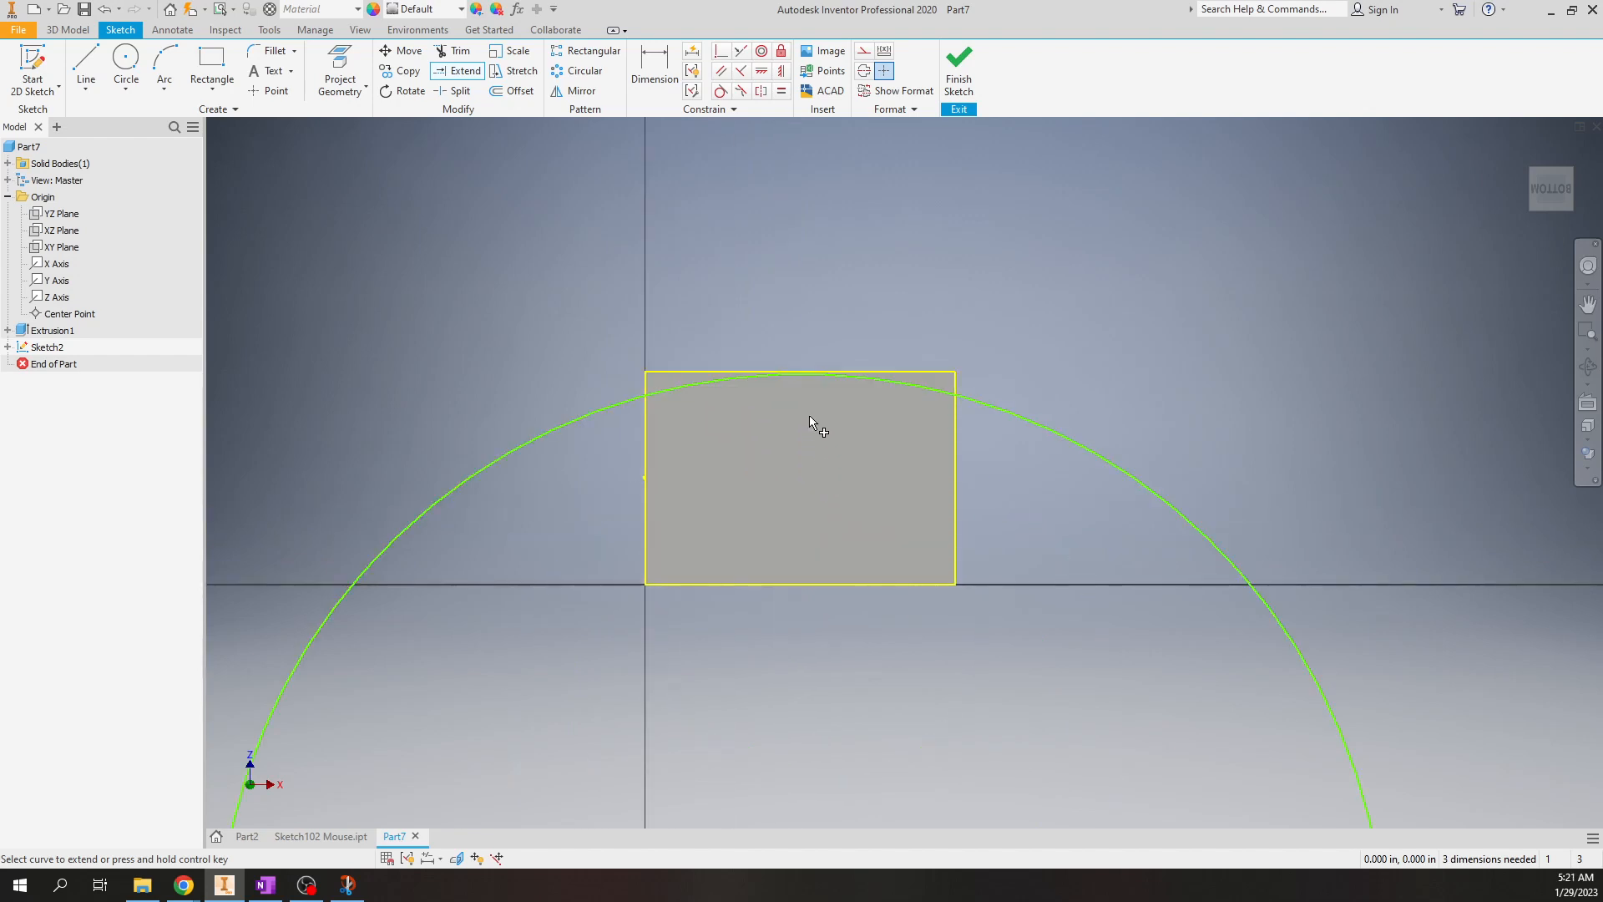
scroll(809, 415, "up", 2)
scroll(809, 418, "up", 3)
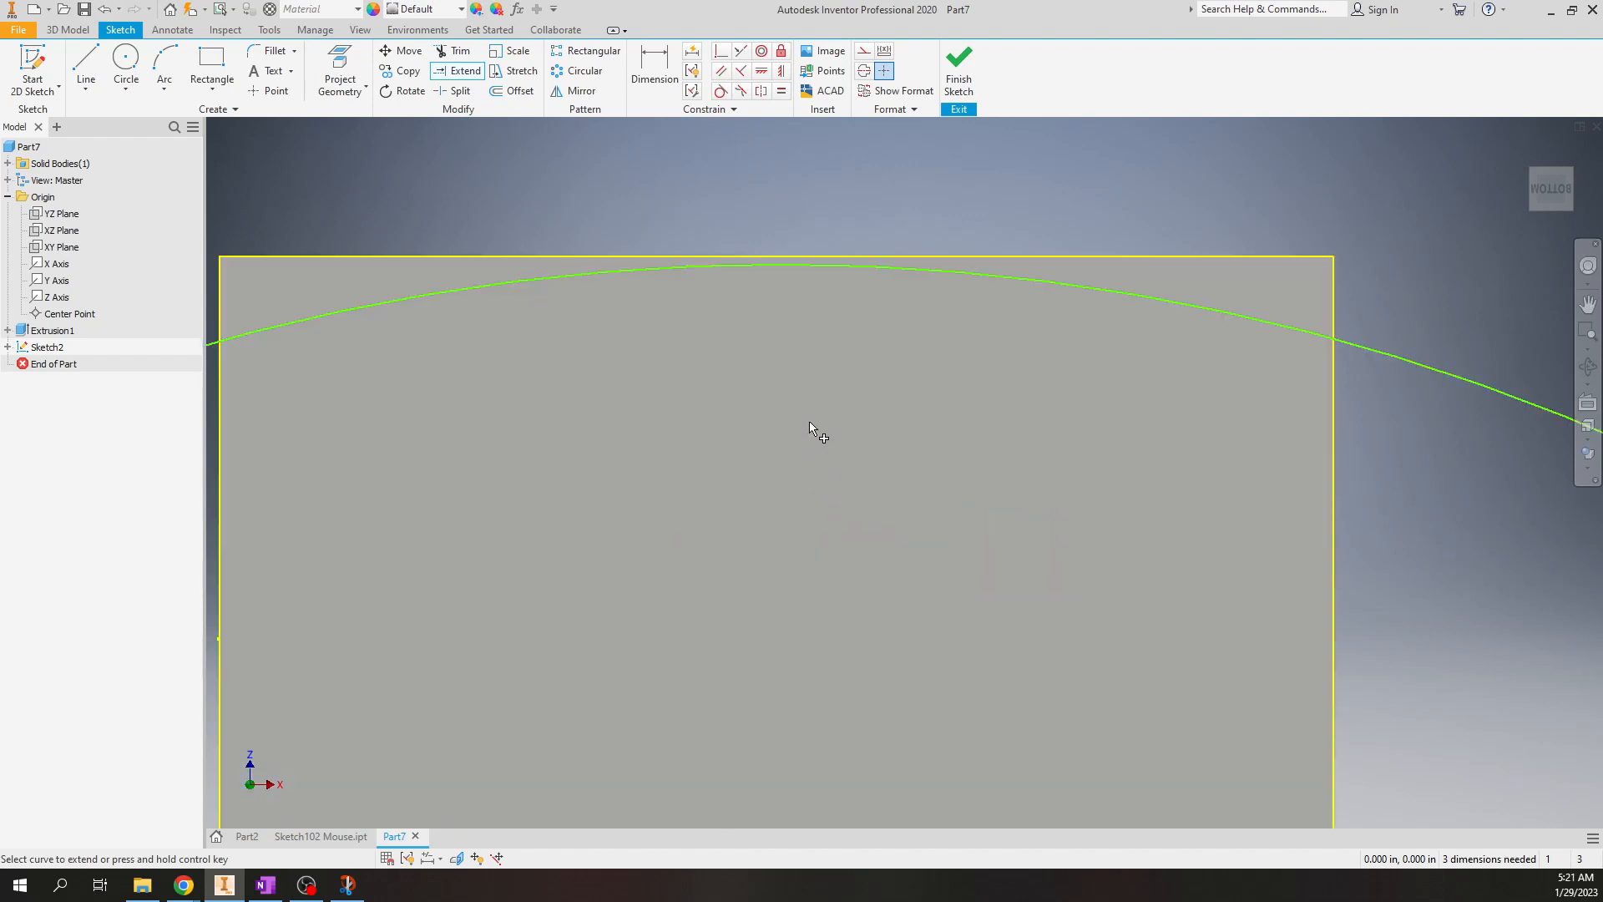
scroll(843, 424, "down", 2)
key("Escape")
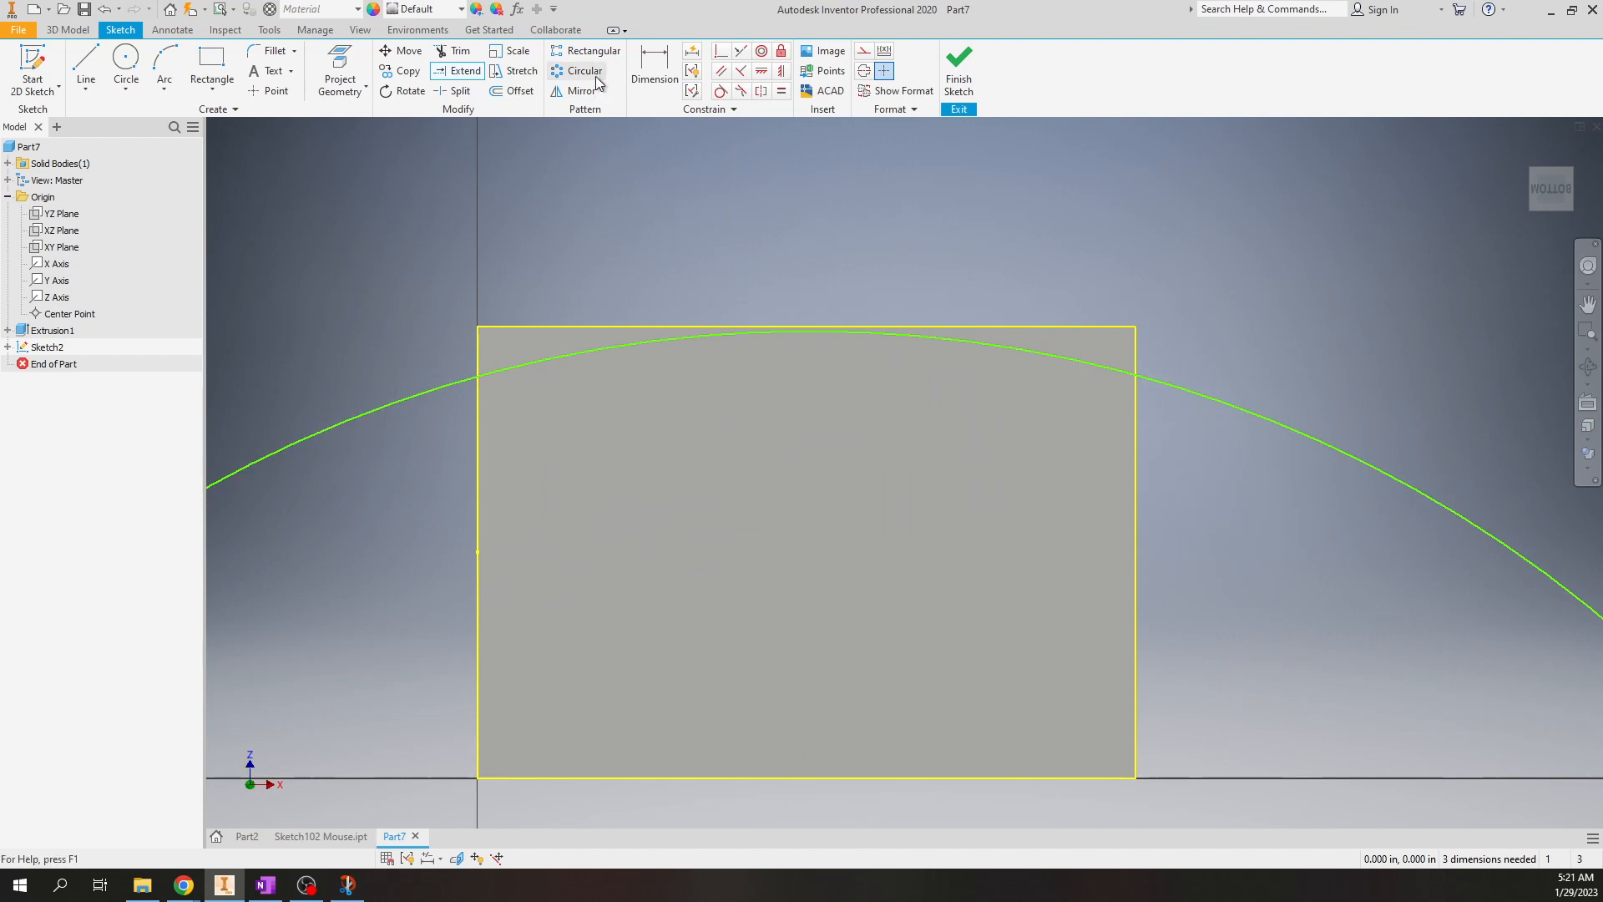
- Trim away the circle portion outside the projected rectangle, keeping only the arc across the face, and finish the sketch
left_click(458, 52)
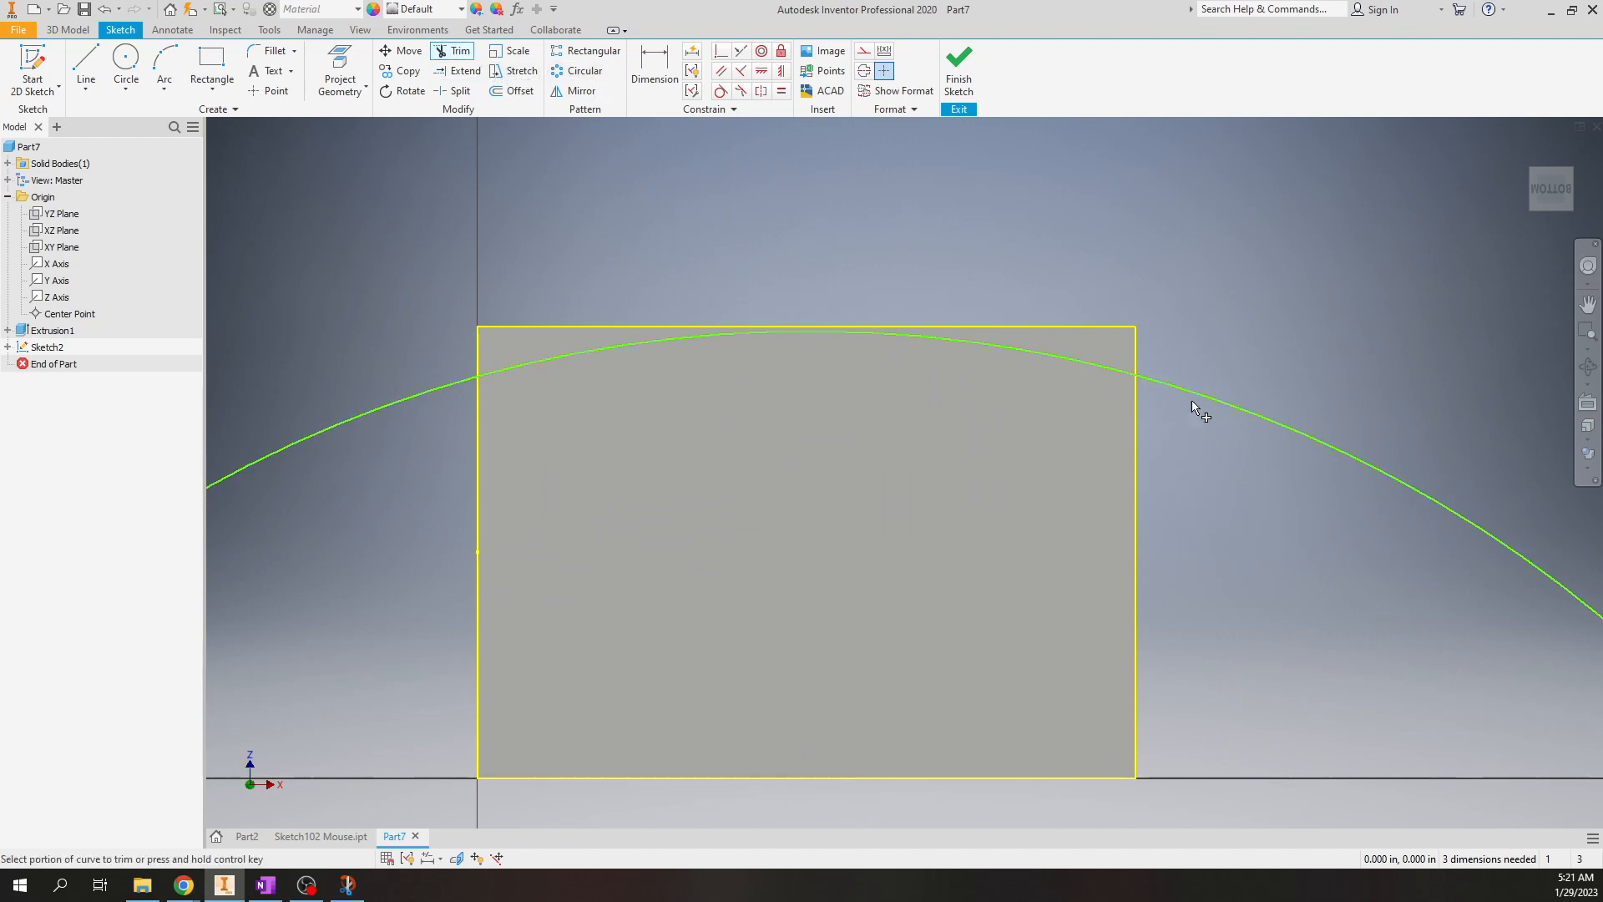
left_click(1222, 408)
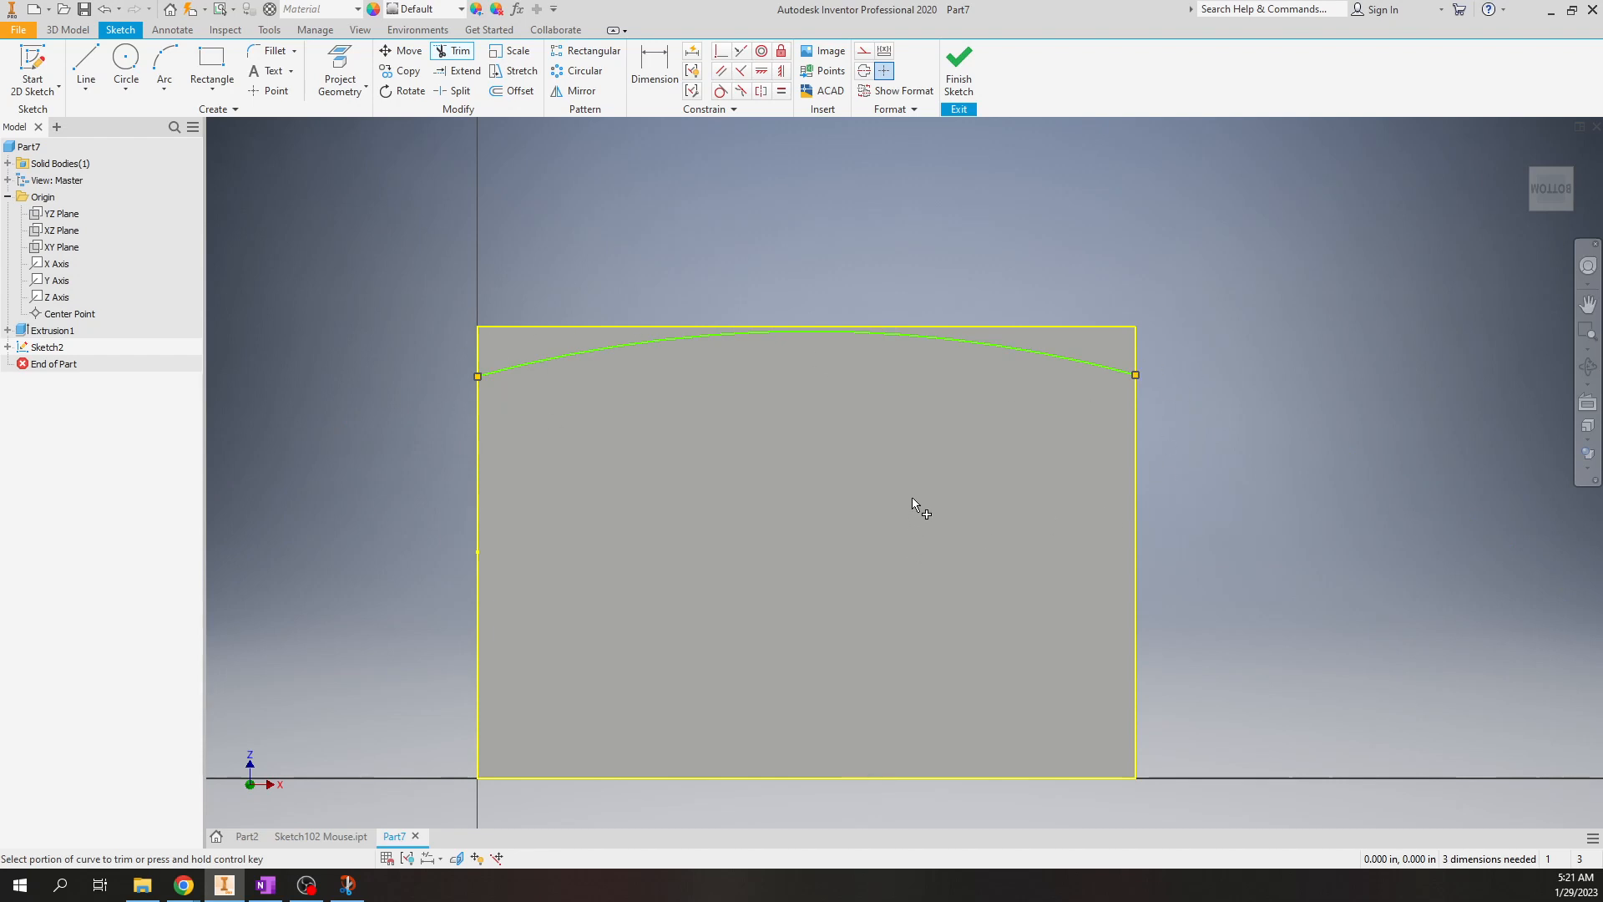
left_click(966, 75)
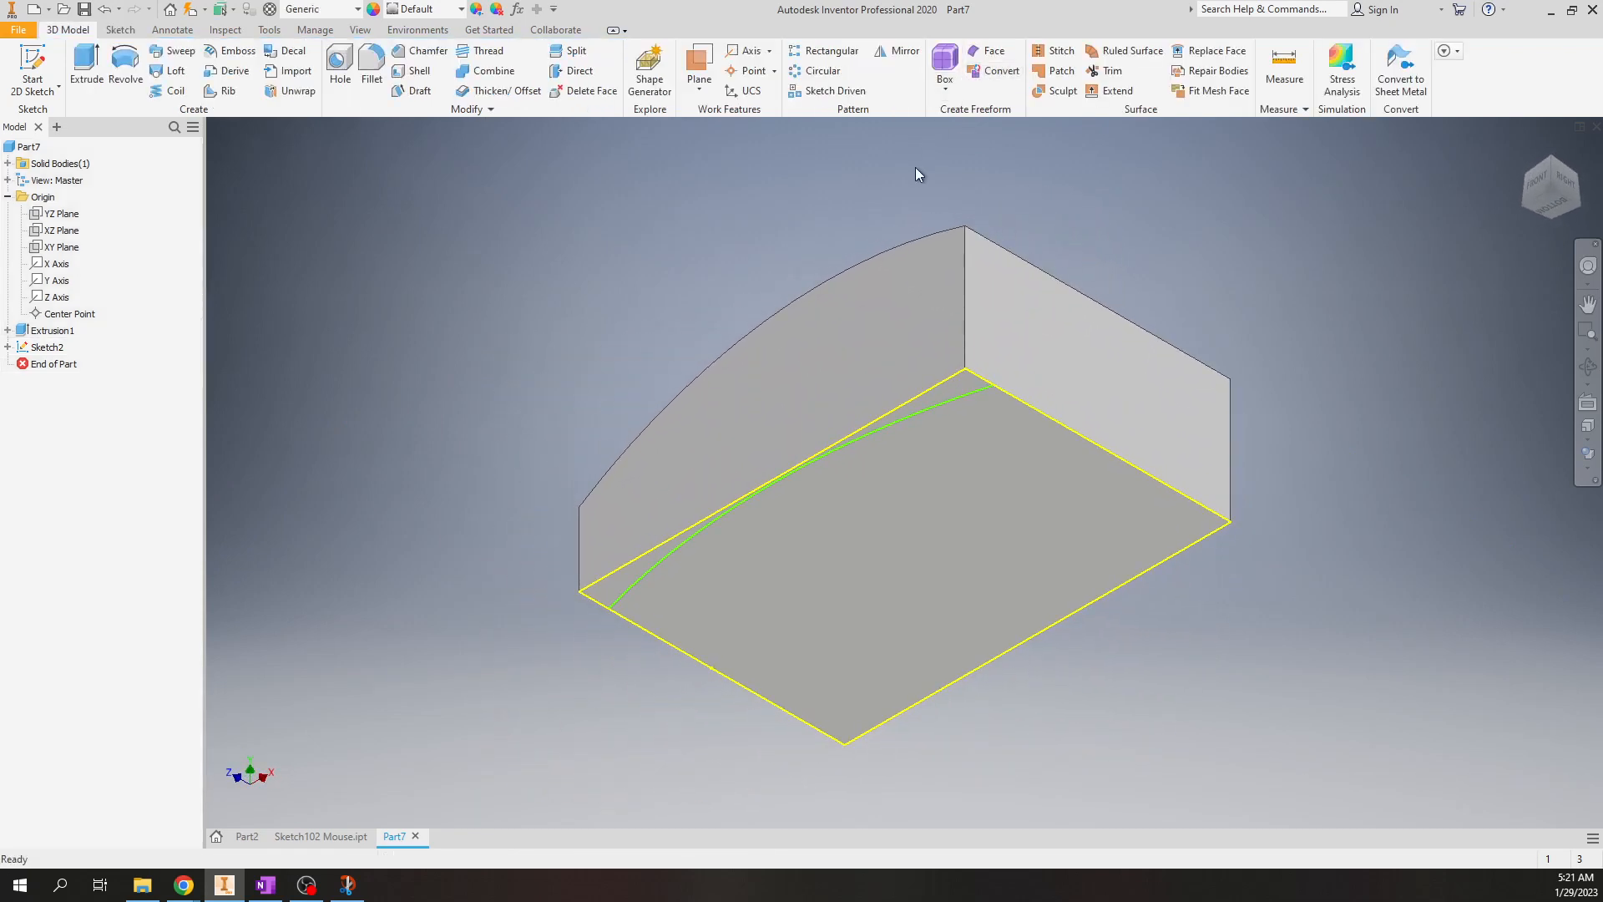
- Extrude the narrow sketch region between the arc and the adjacent long edge as a through-all cut with 0 deg taper
left_click(956, 402)
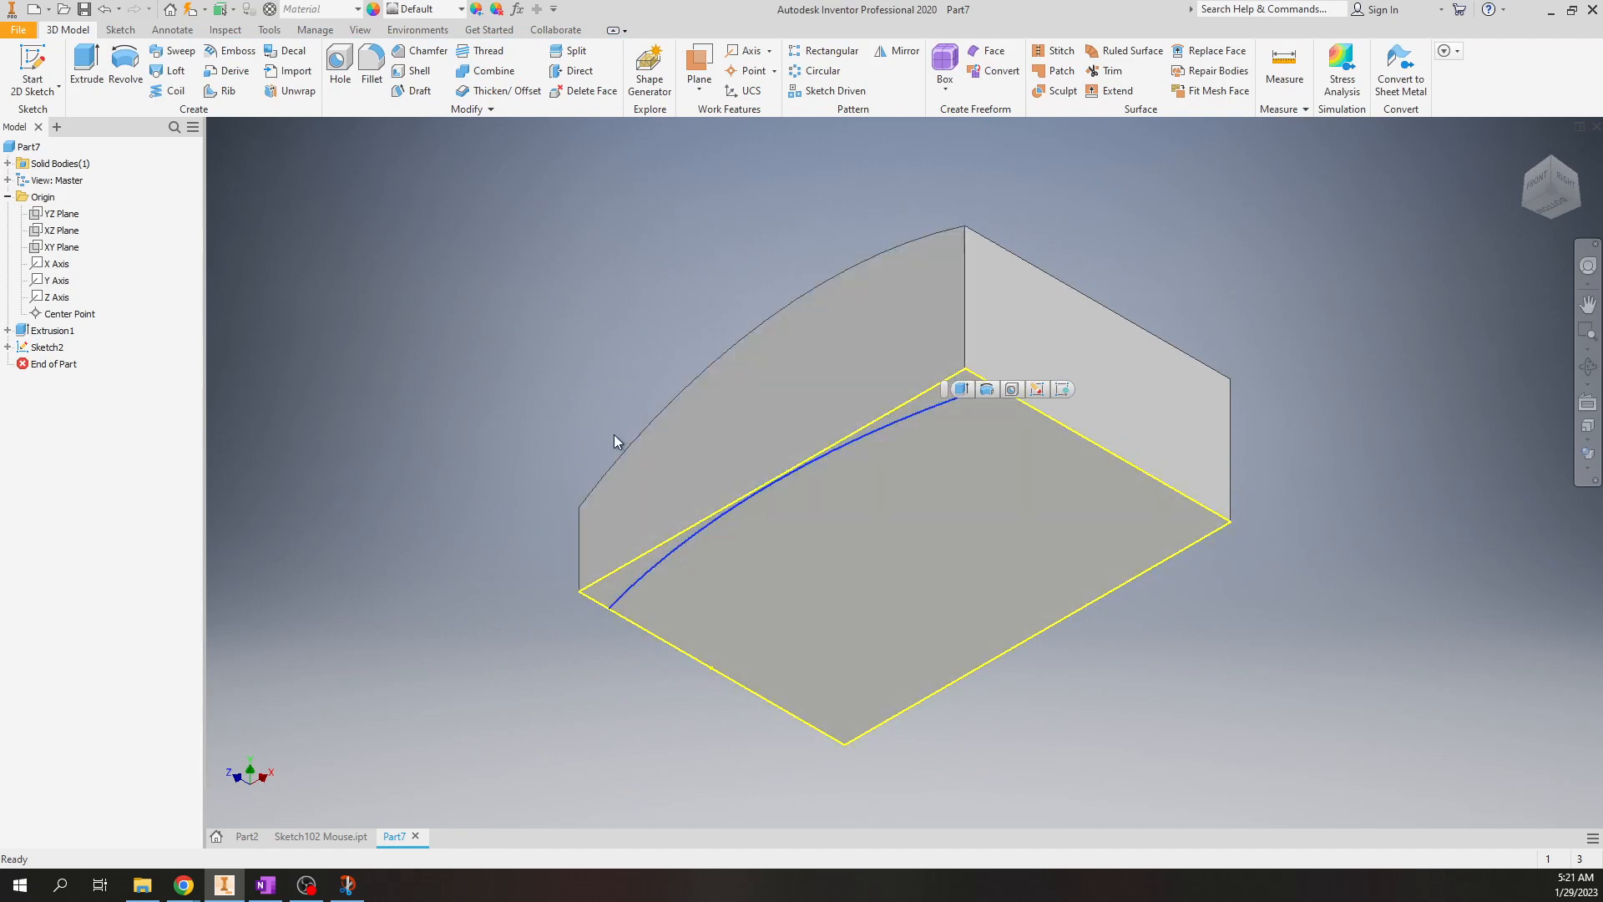
left_click(460, 317)
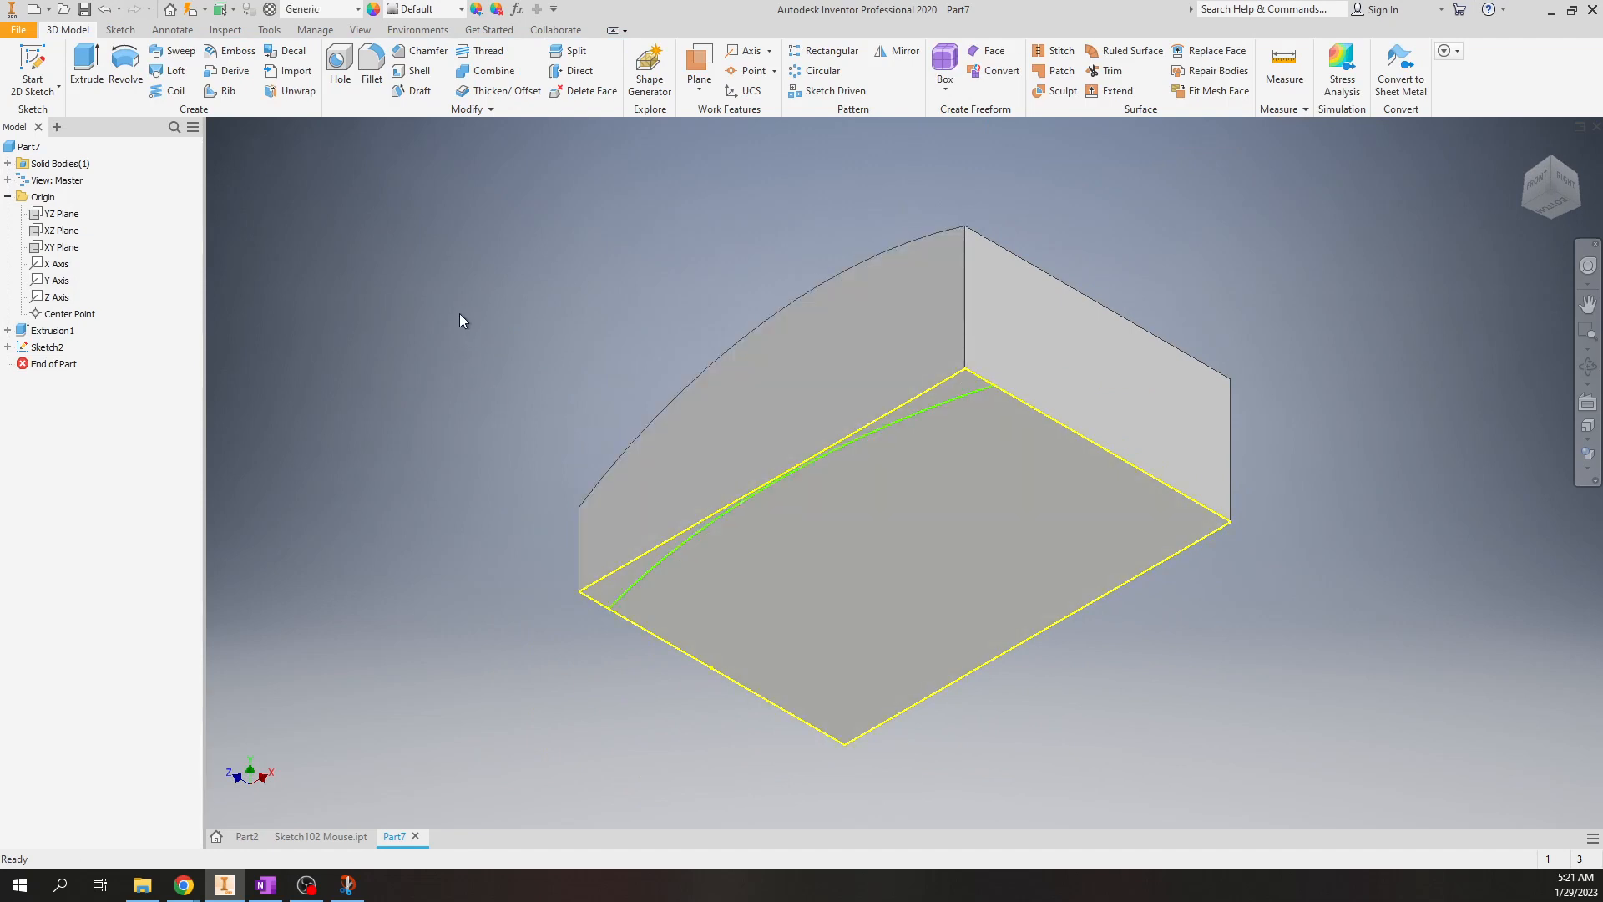
right_click(459, 313)
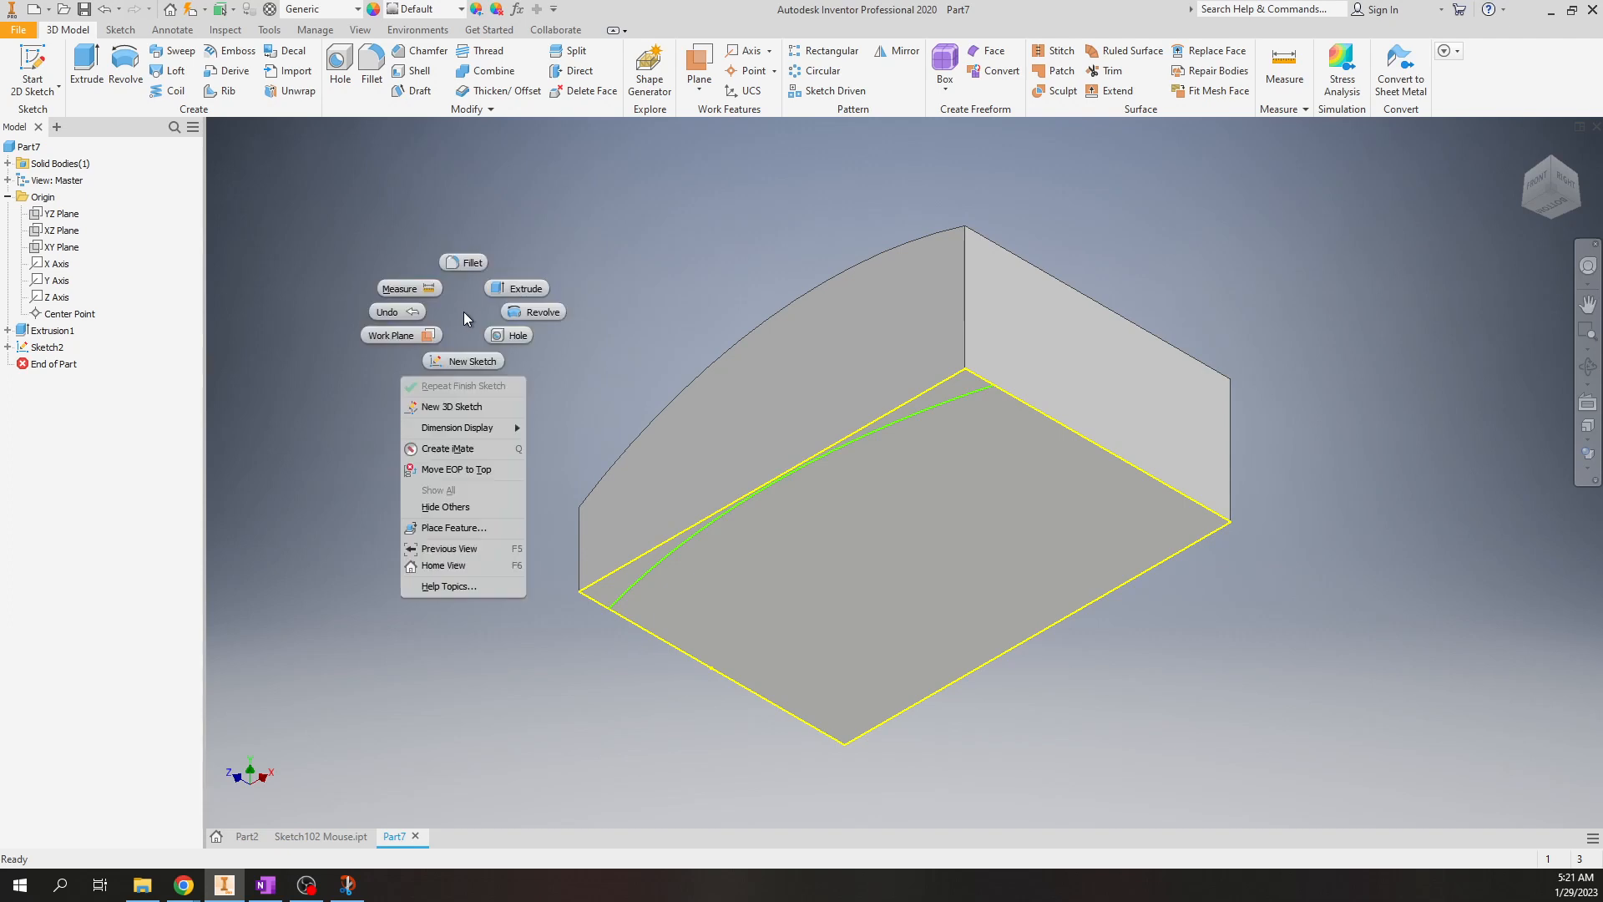
left_click(516, 288)
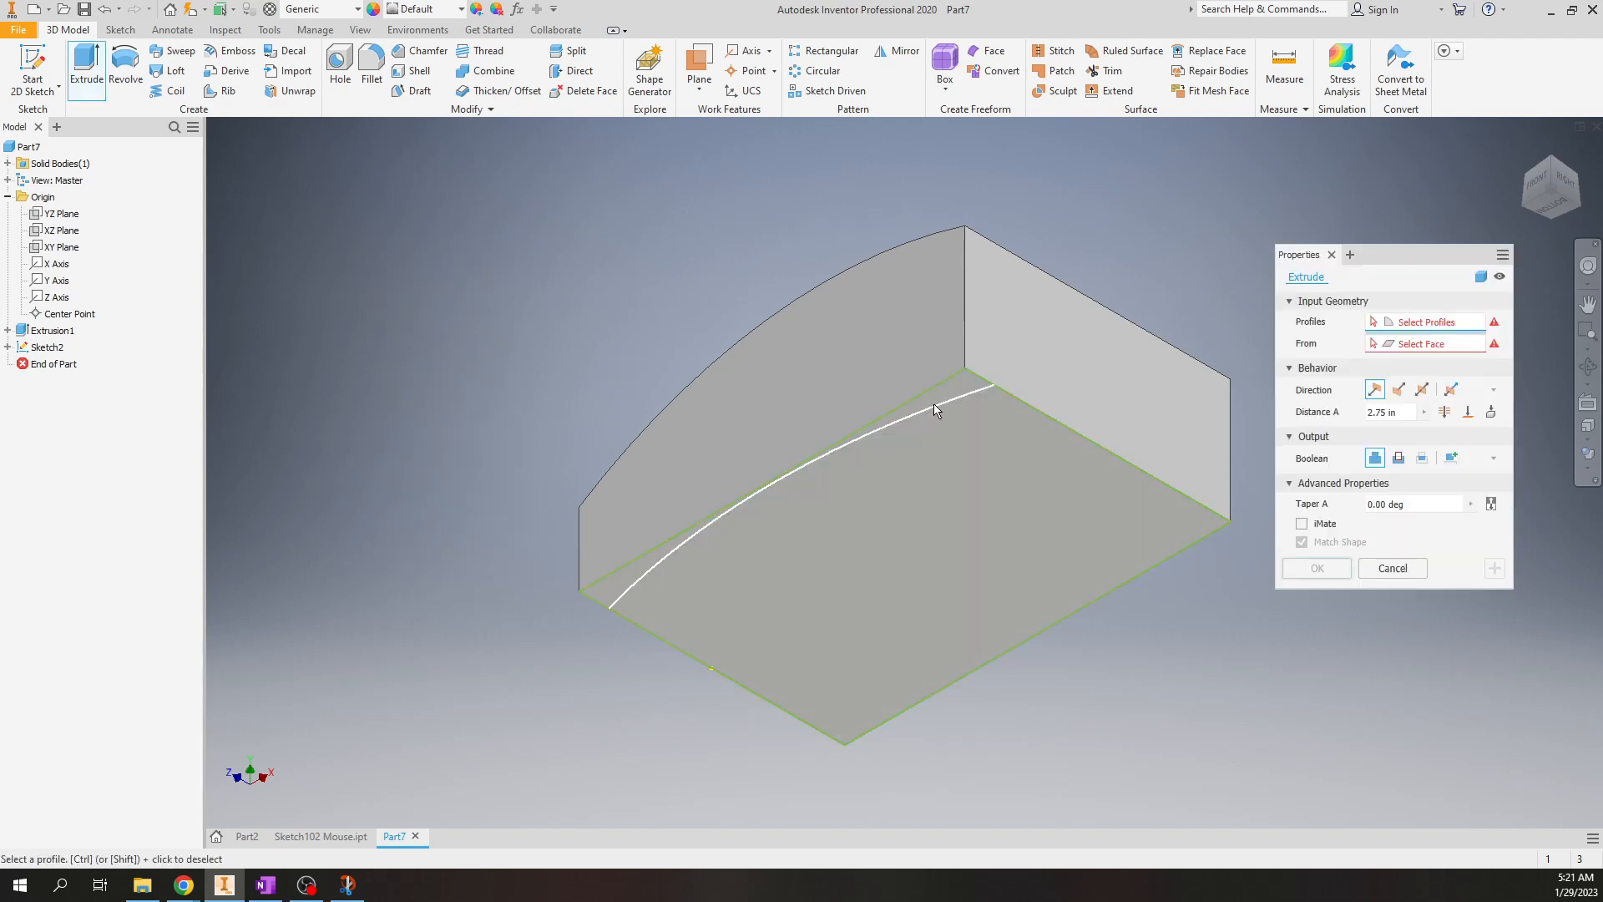
left_click(953, 390)
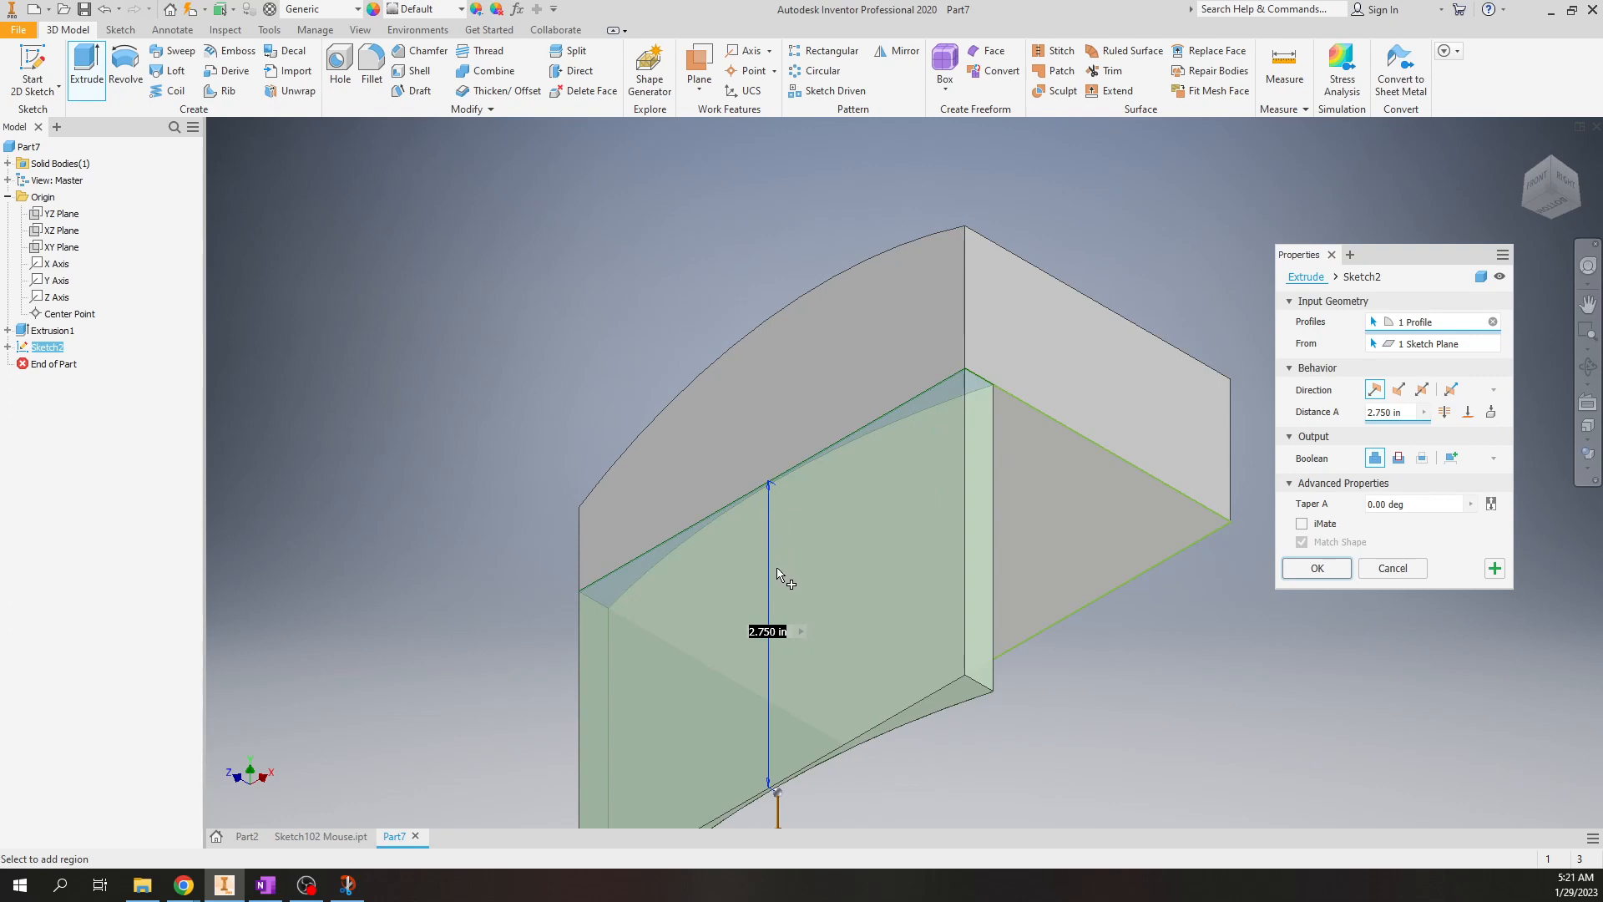
scroll(1033, 453, "down", 2)
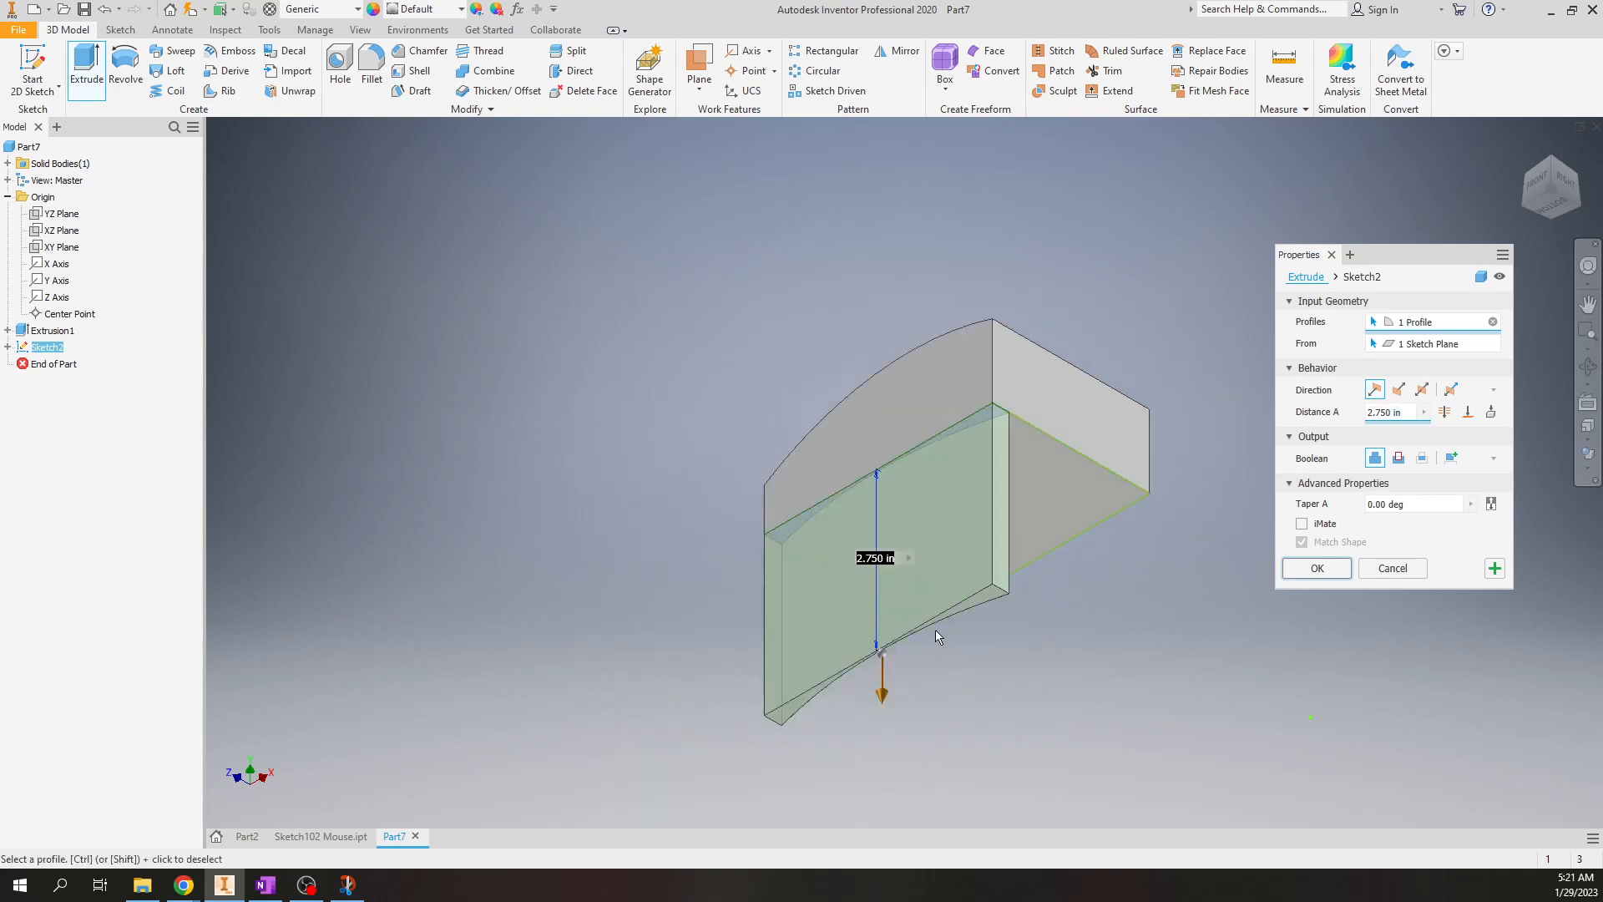
middle_click_drag(889, 651, 875, 685, "shift")
scroll(806, 701, "down", 2)
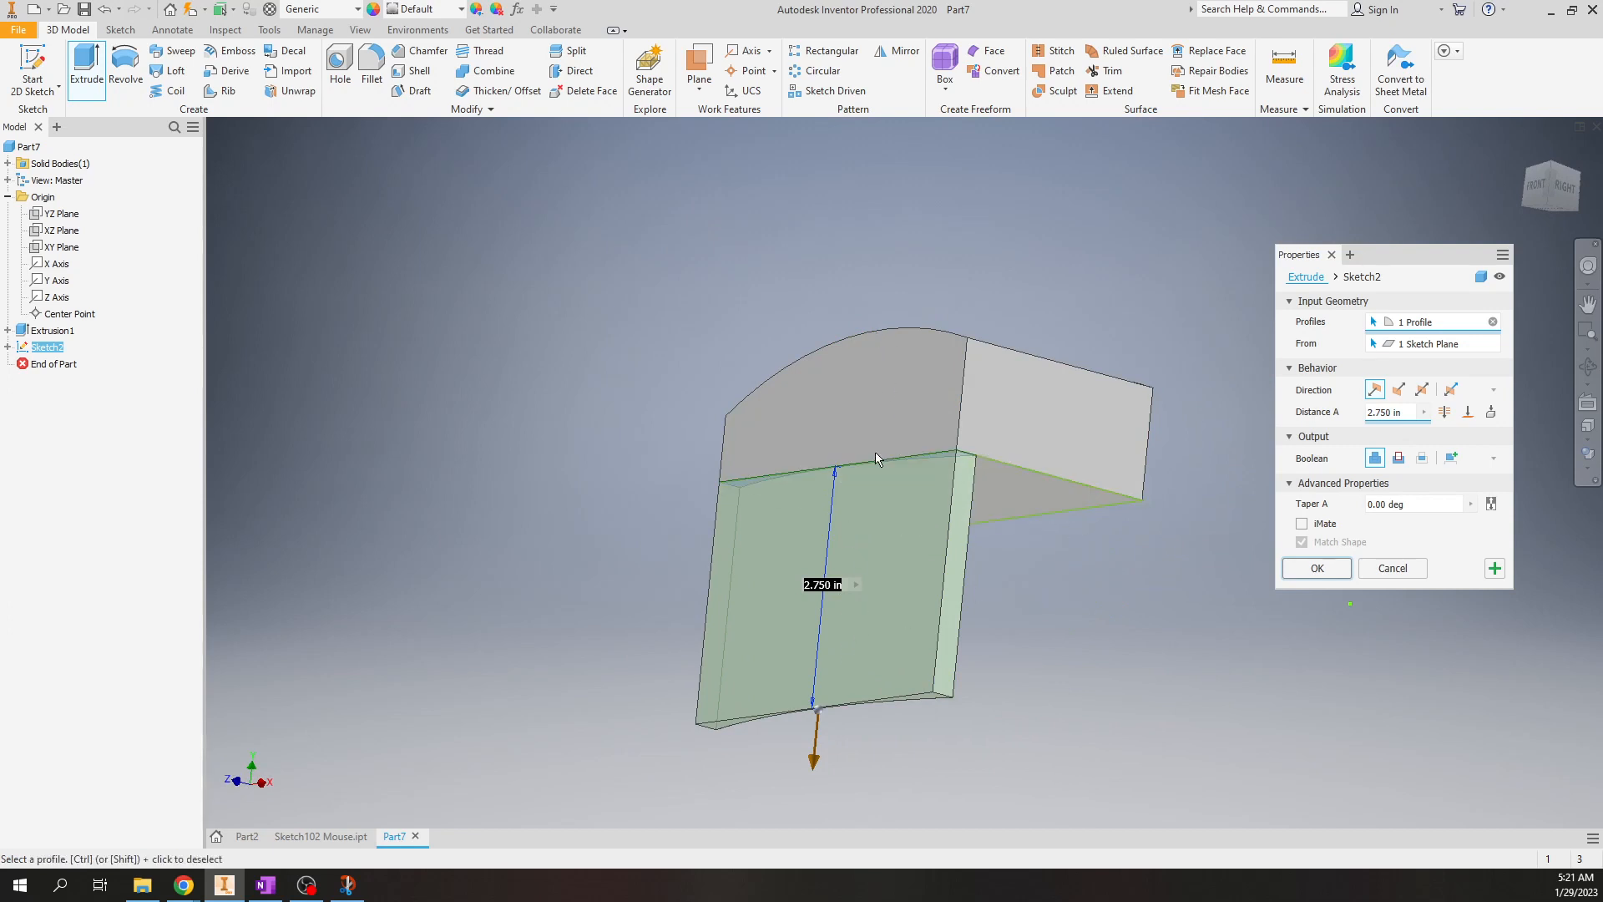
left_click(1399, 458)
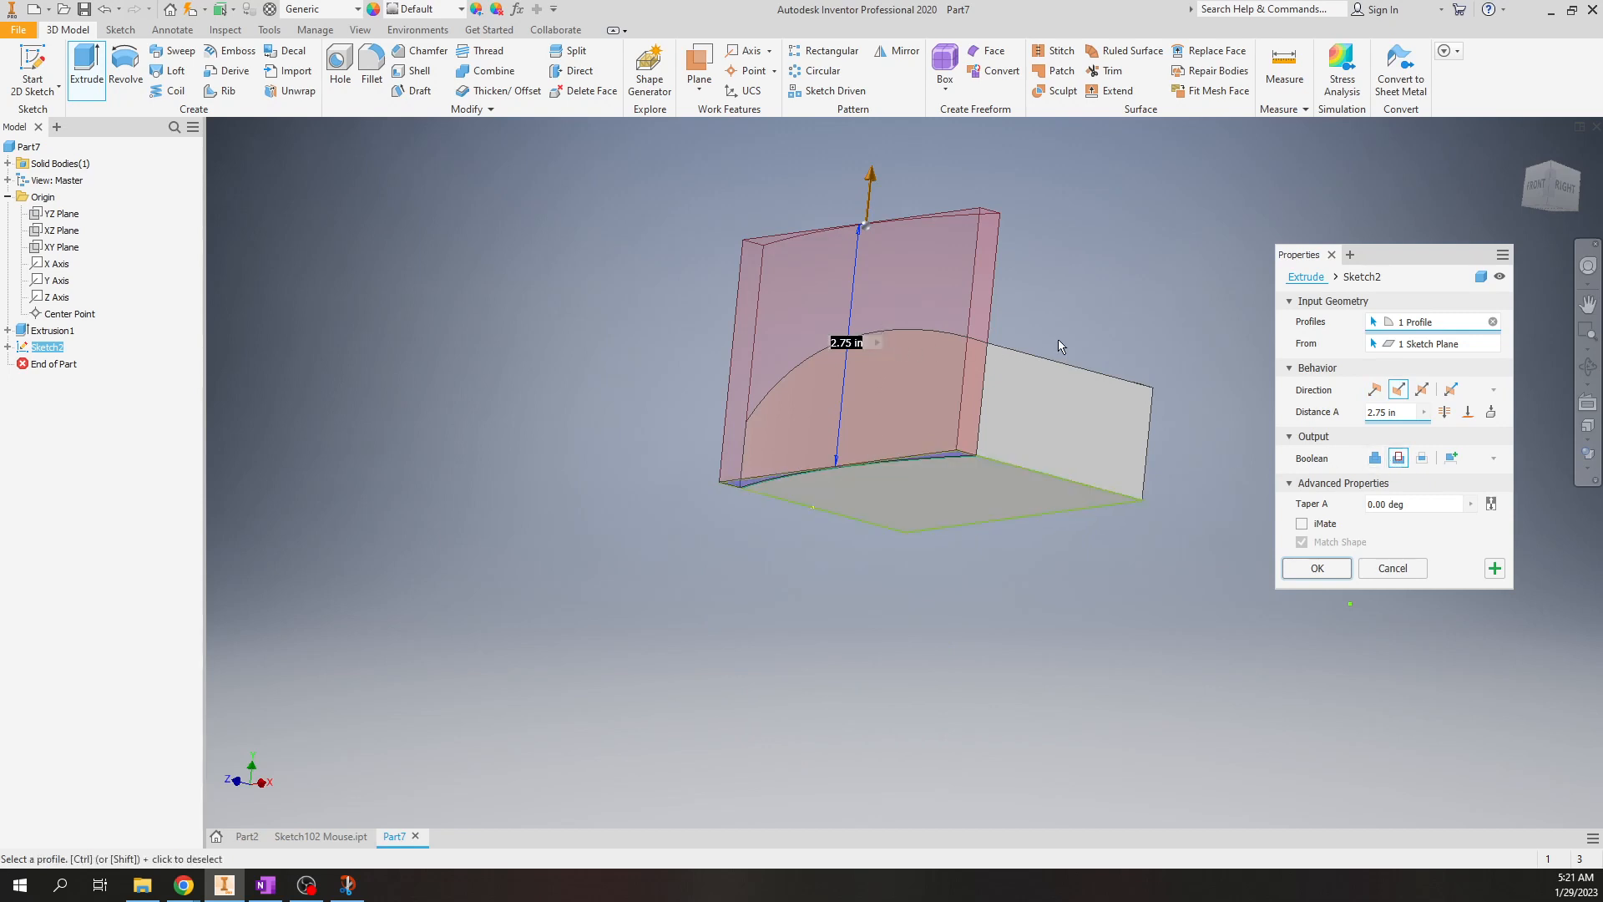
middle_click_drag(1059, 344, 815, 358, "shift")
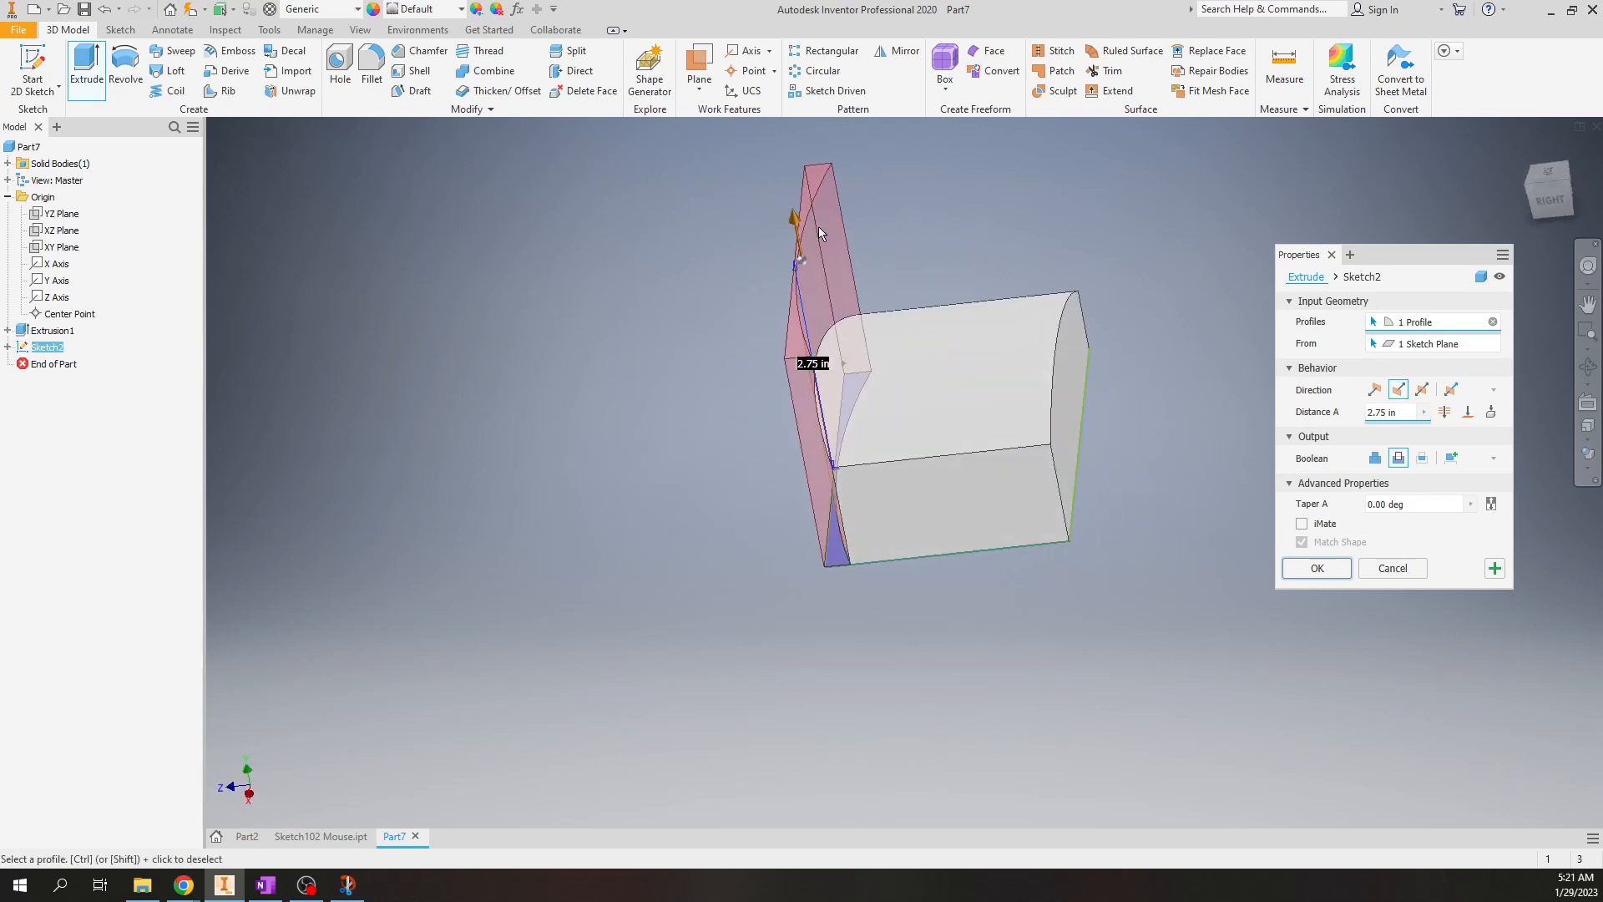
middle_click_drag(923, 404, 1017, 434)
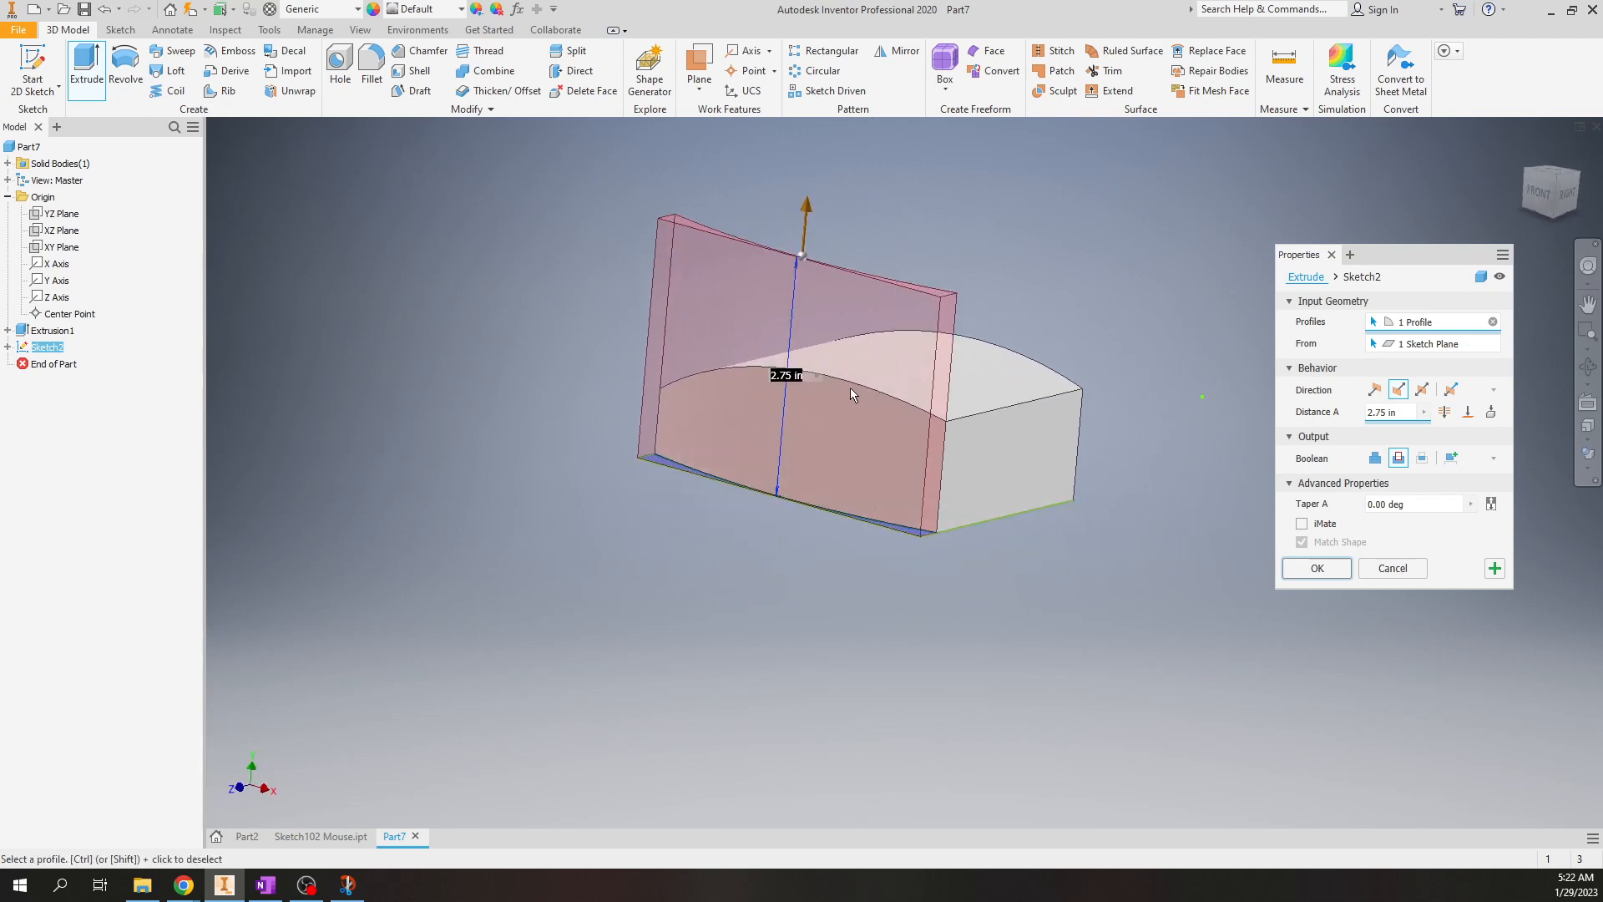
scroll(858, 375, "down", 3)
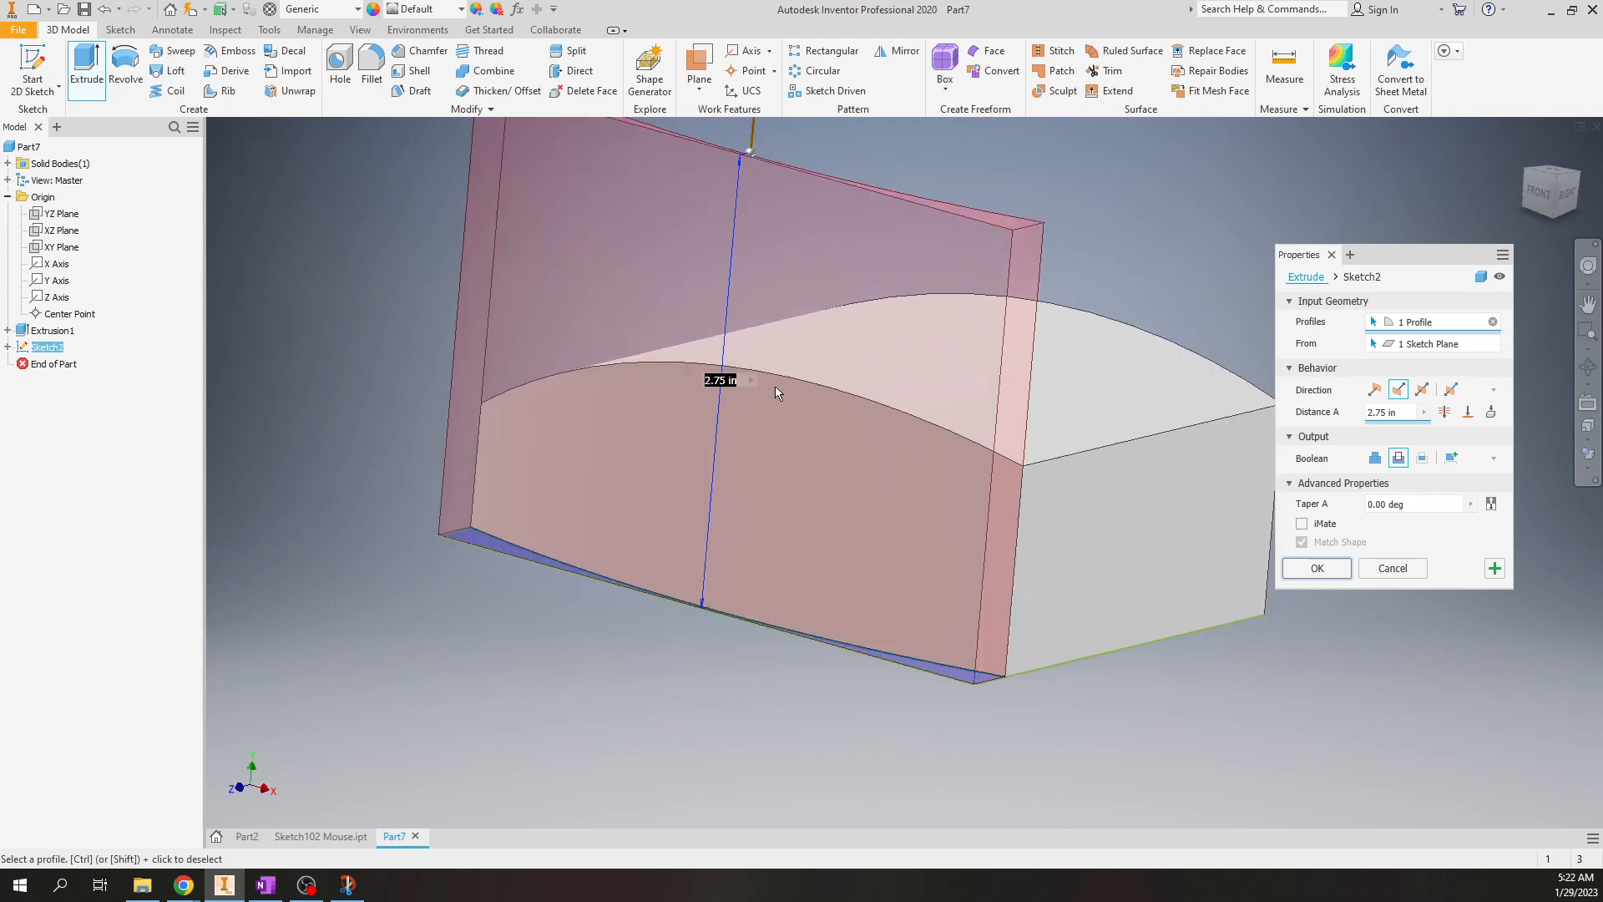
left_click(1445, 413)
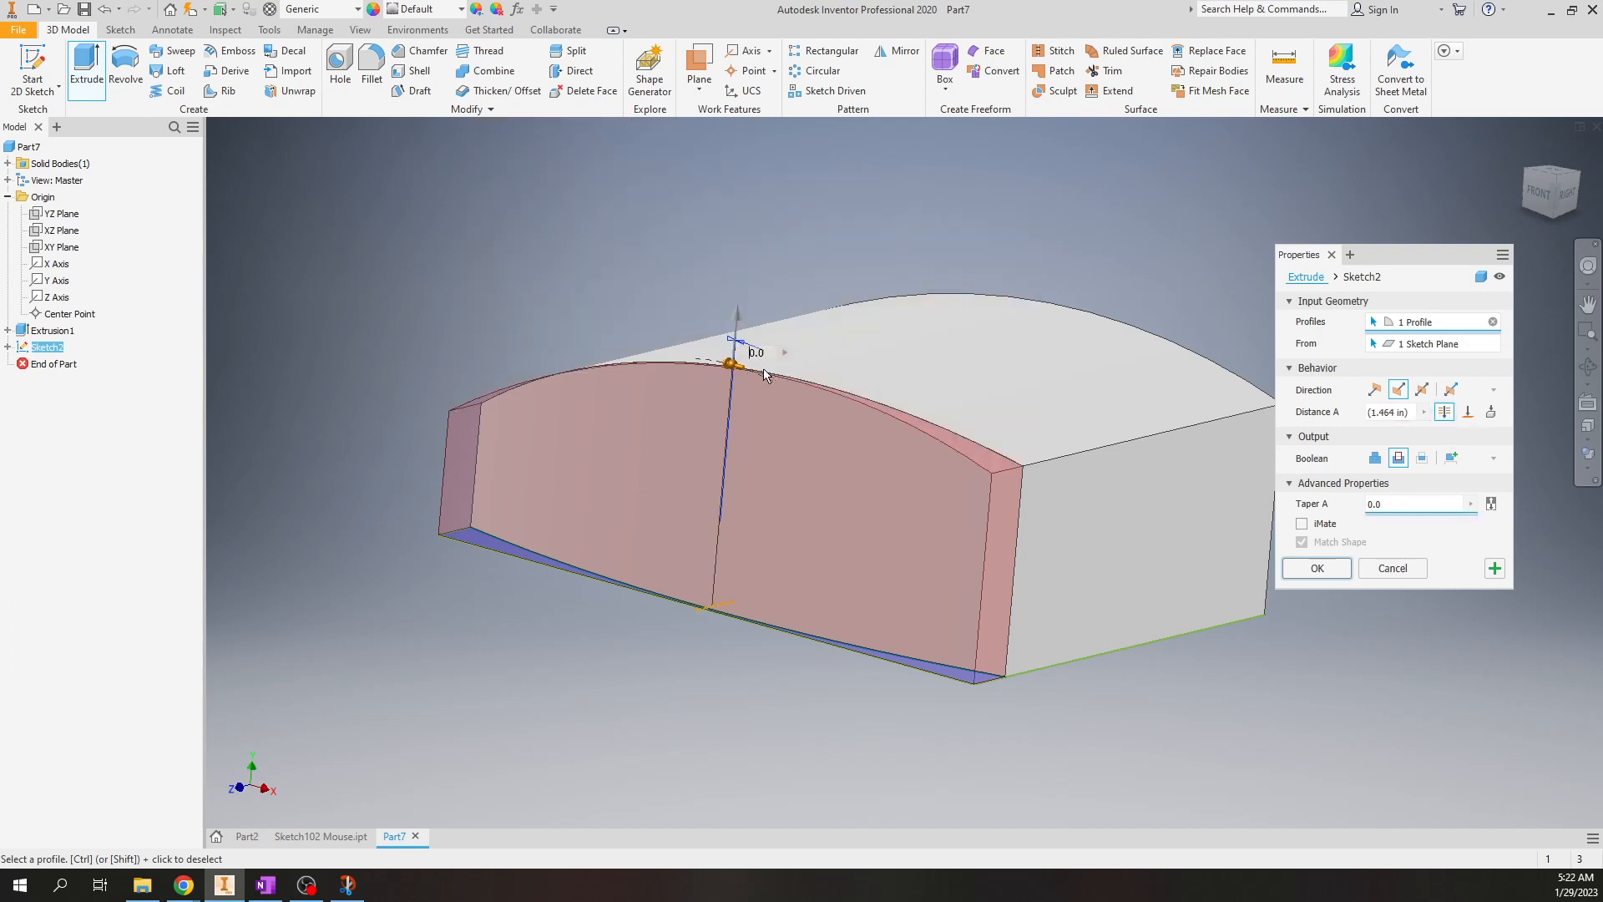
middle_click_drag(1090, 394, 1054, 362, "shift")
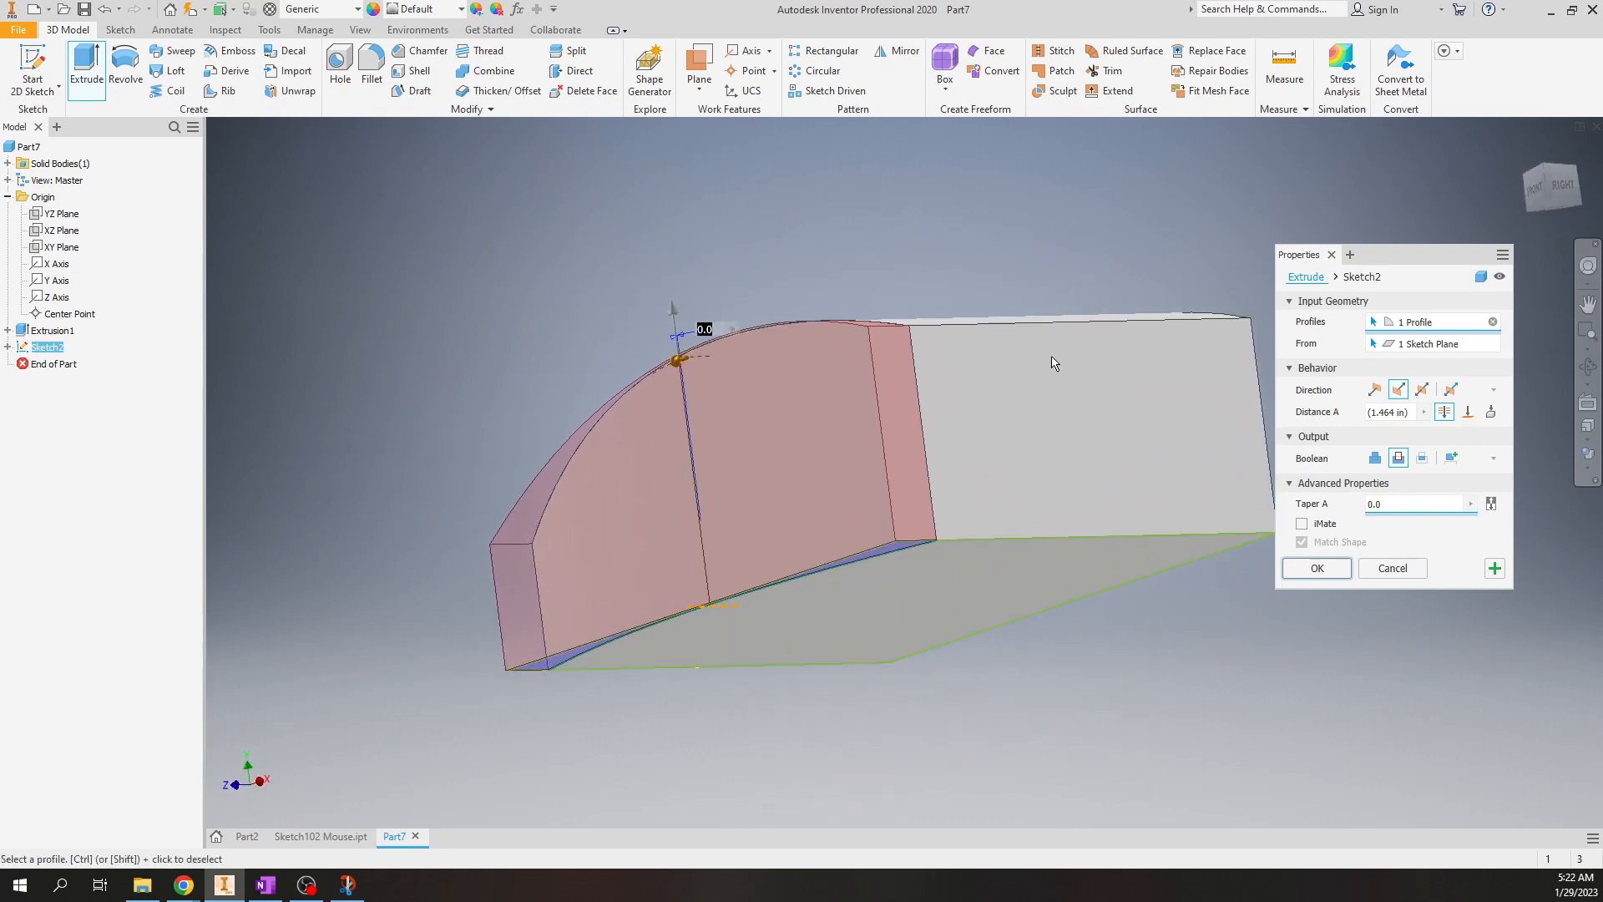
left_click(1320, 568)
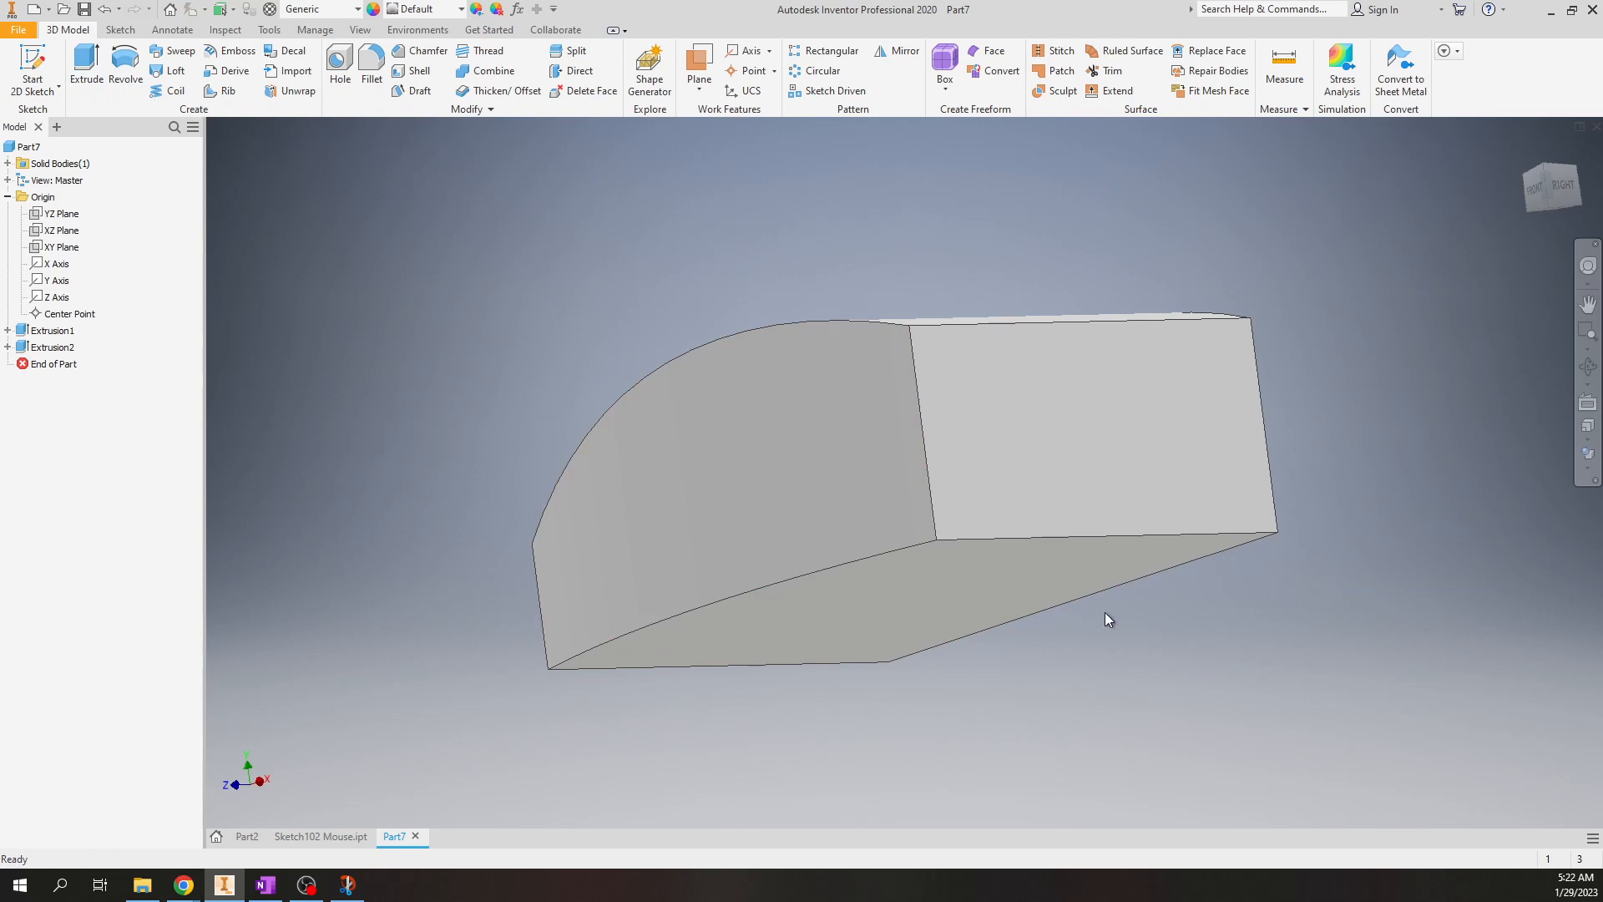
- Compare the cut body's outline from below with the finished Sketch102 Mouse part, and return to Part7
left_click(1552, 203)
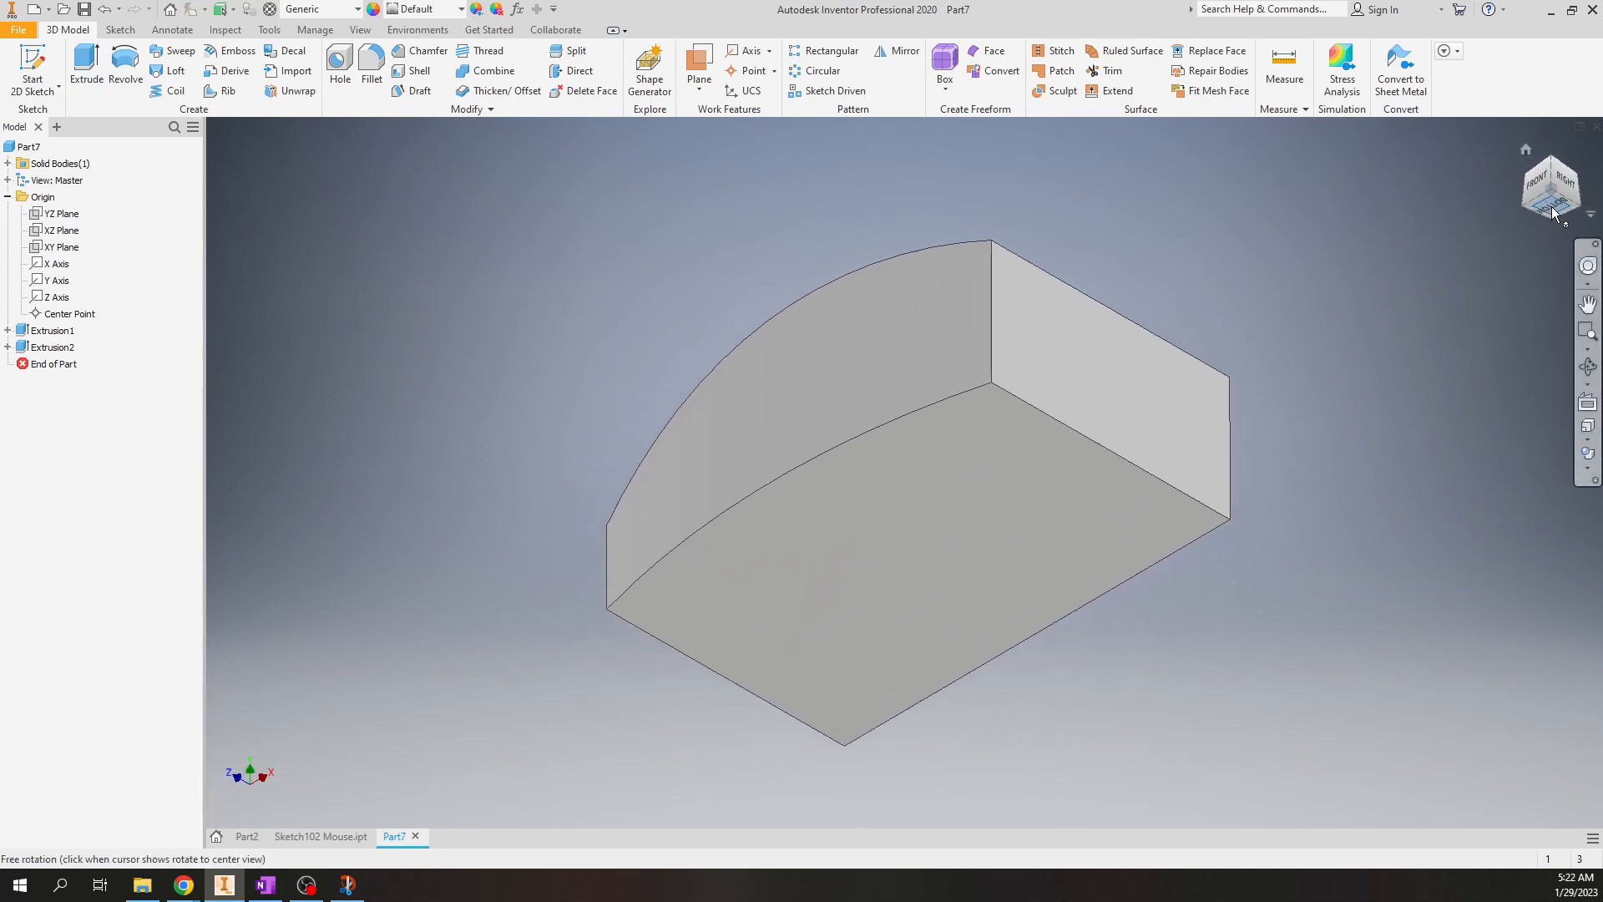
left_click(1551, 207)
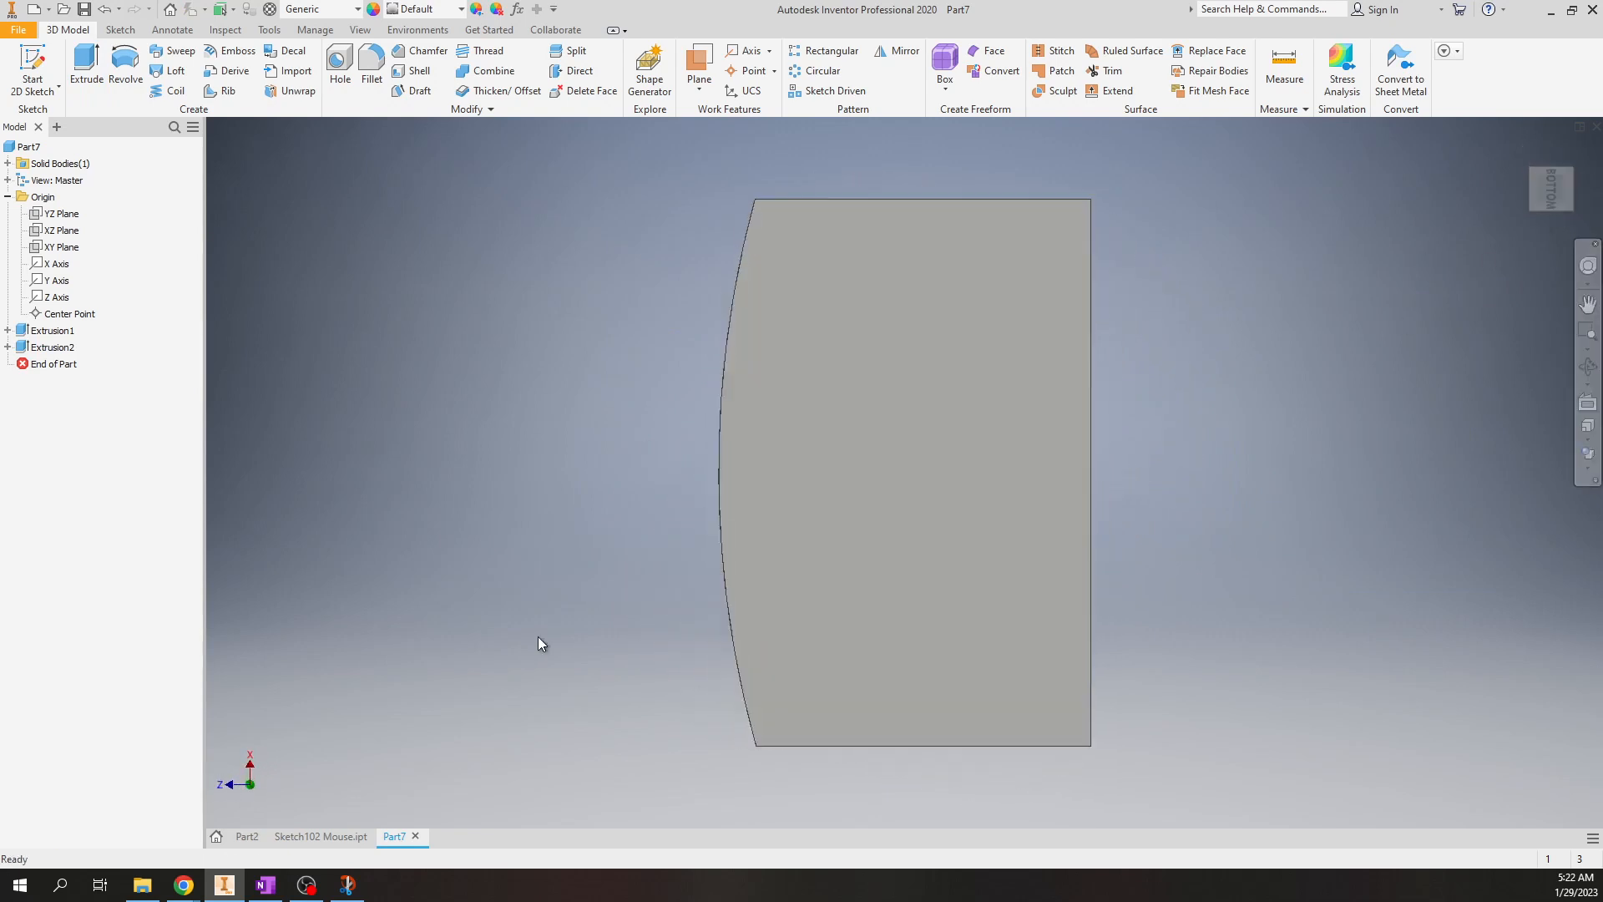
left_click(322, 836)
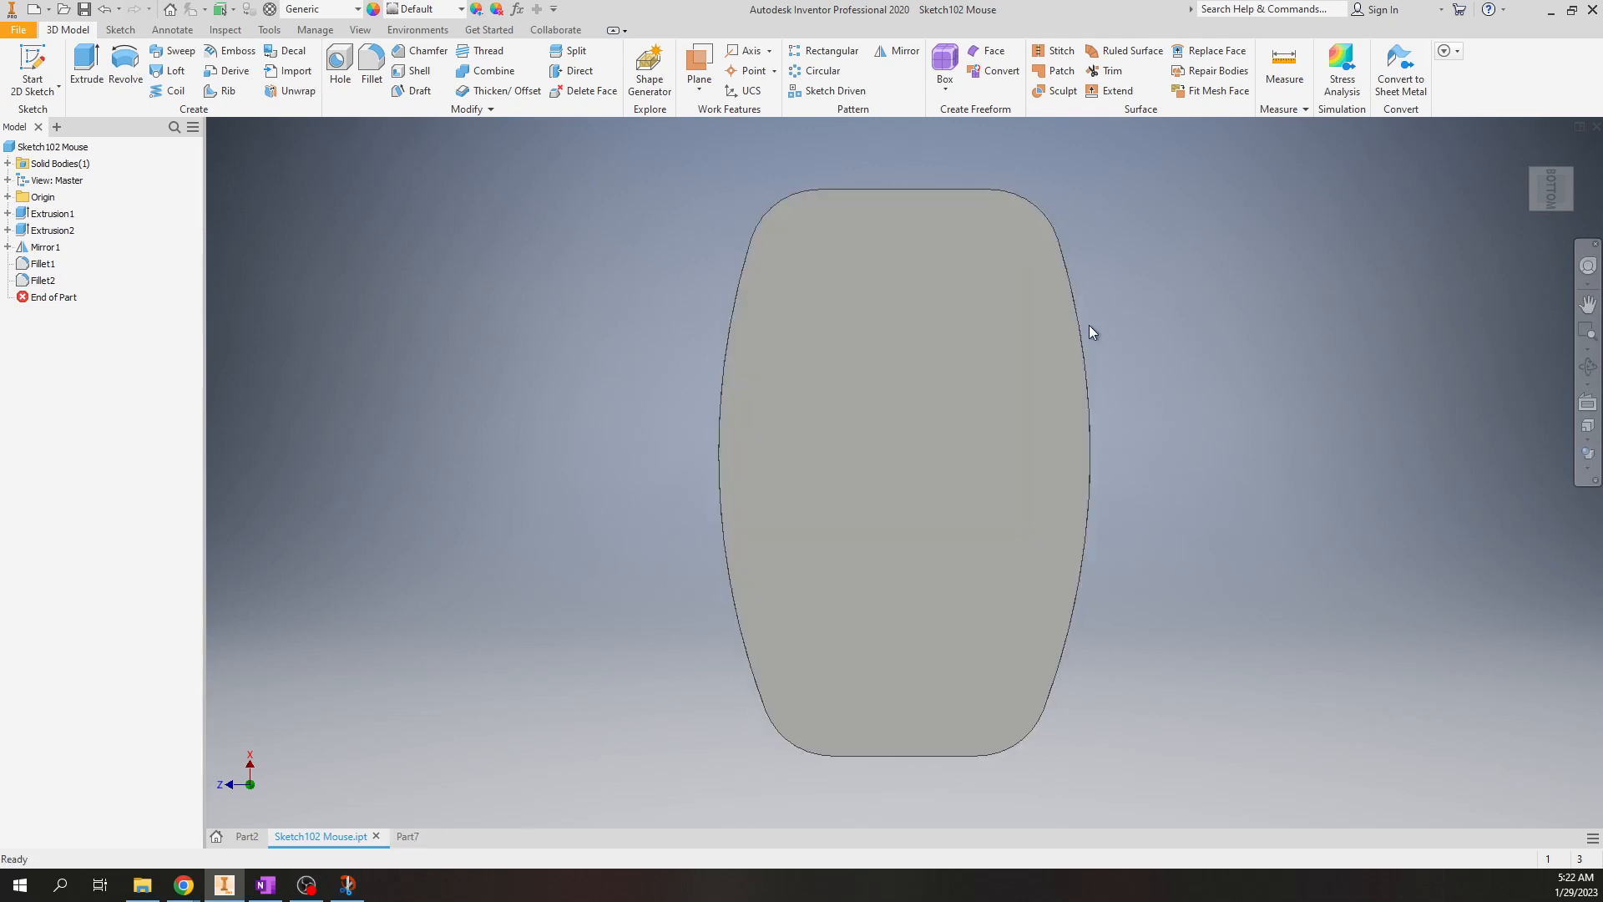
left_click(408, 835)
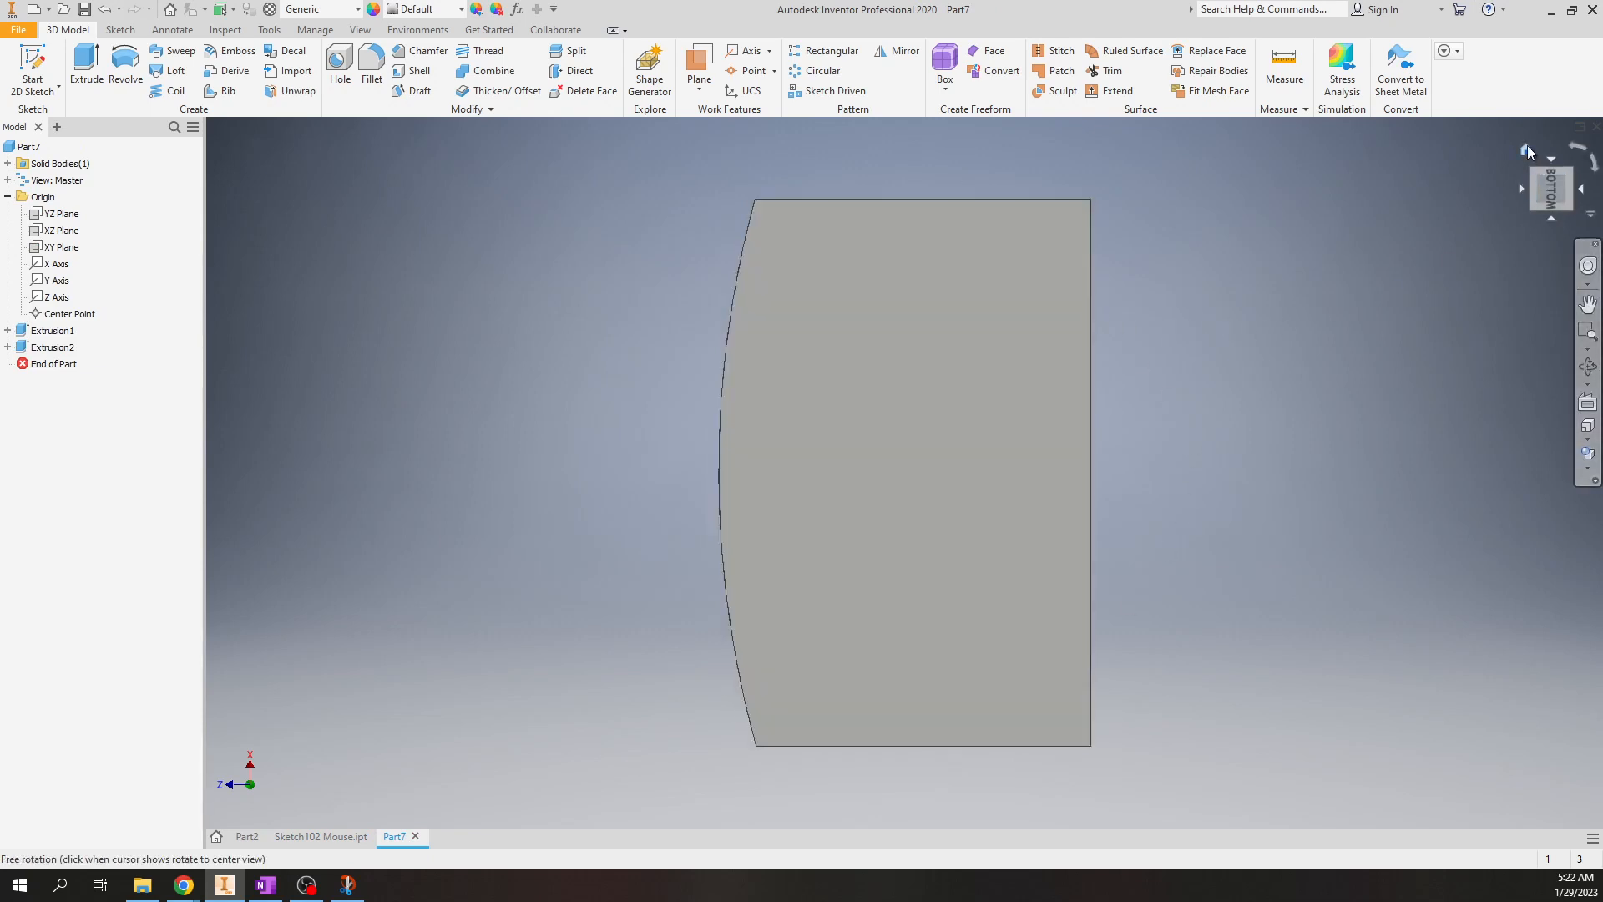
- Mirror the curved side cut, Extrusion2, about the XY origin plane onto the opposite side of the body
left_click(1526, 148)
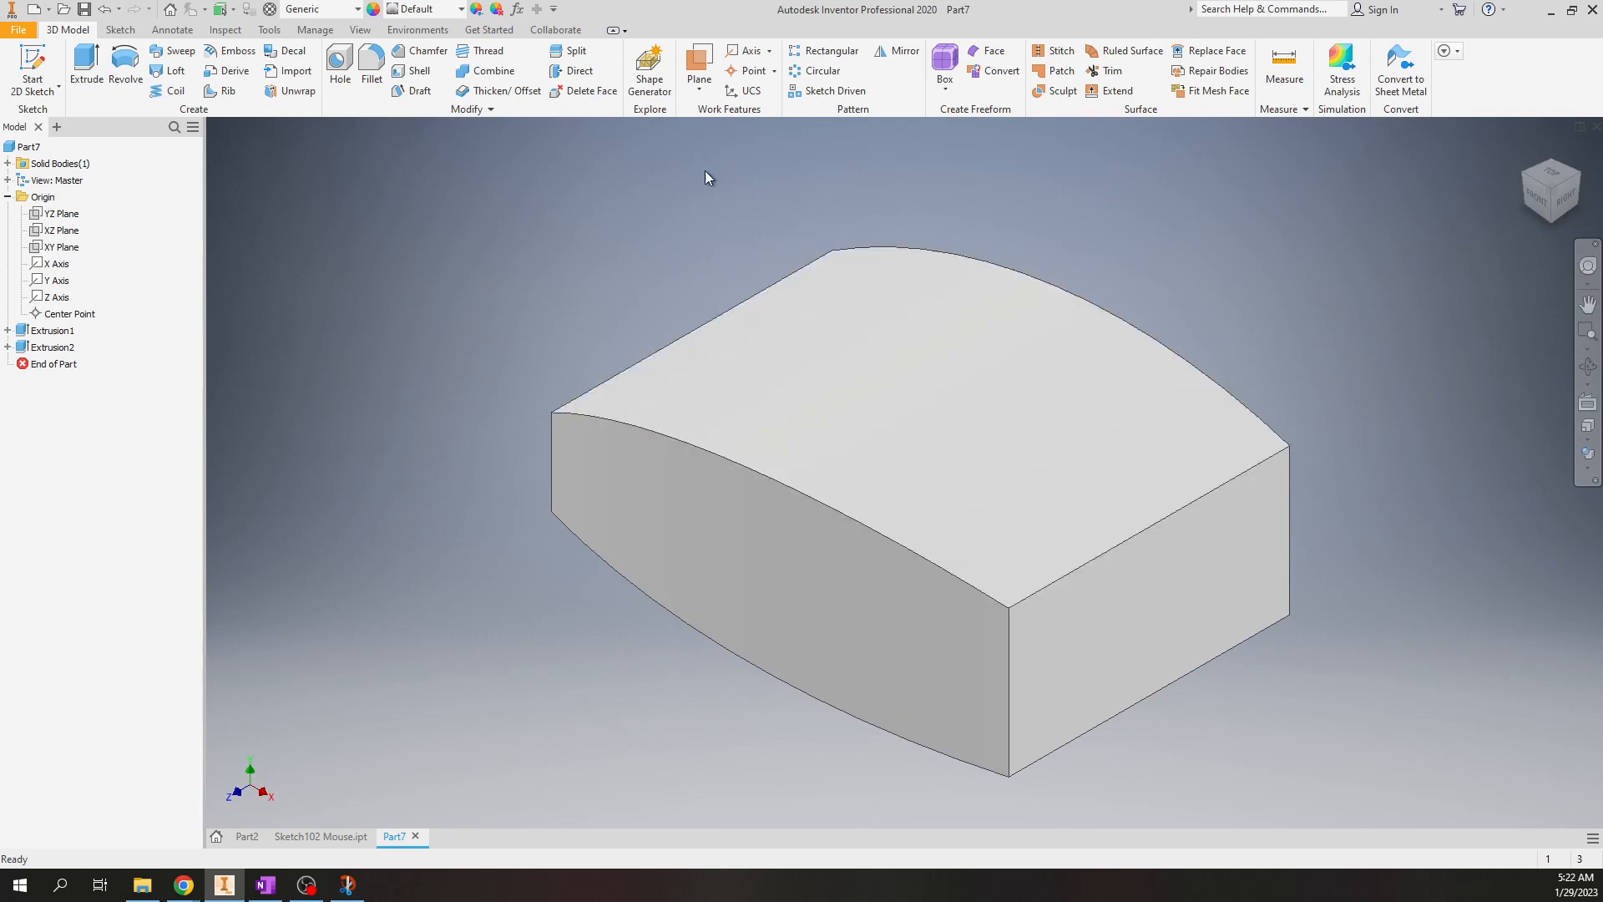
left_click(904, 57)
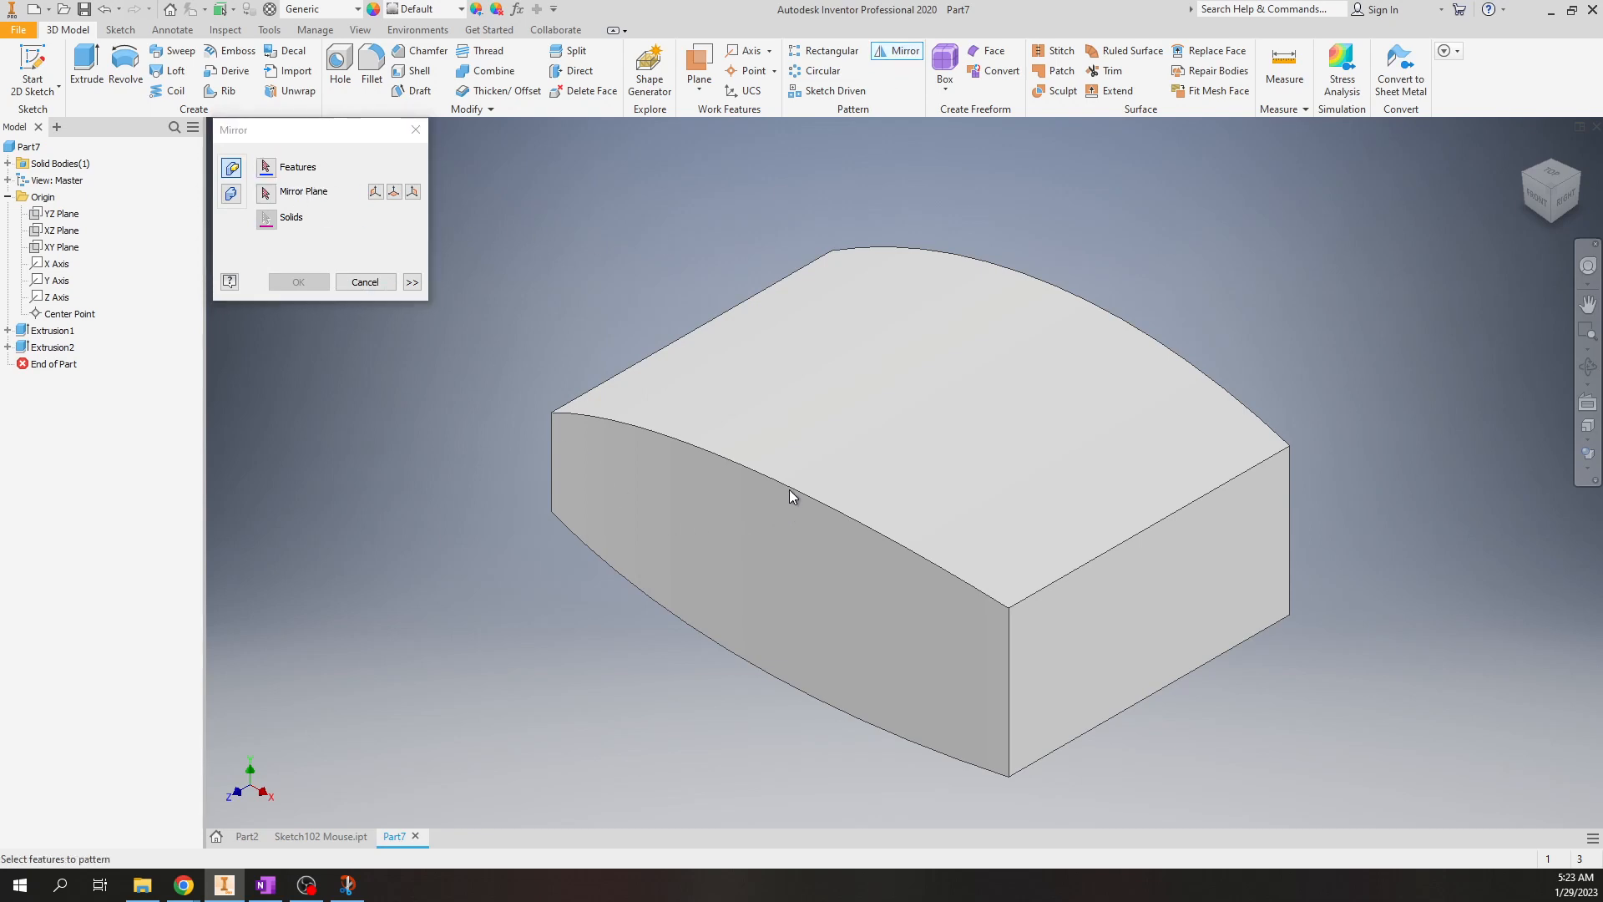
left_click(266, 167)
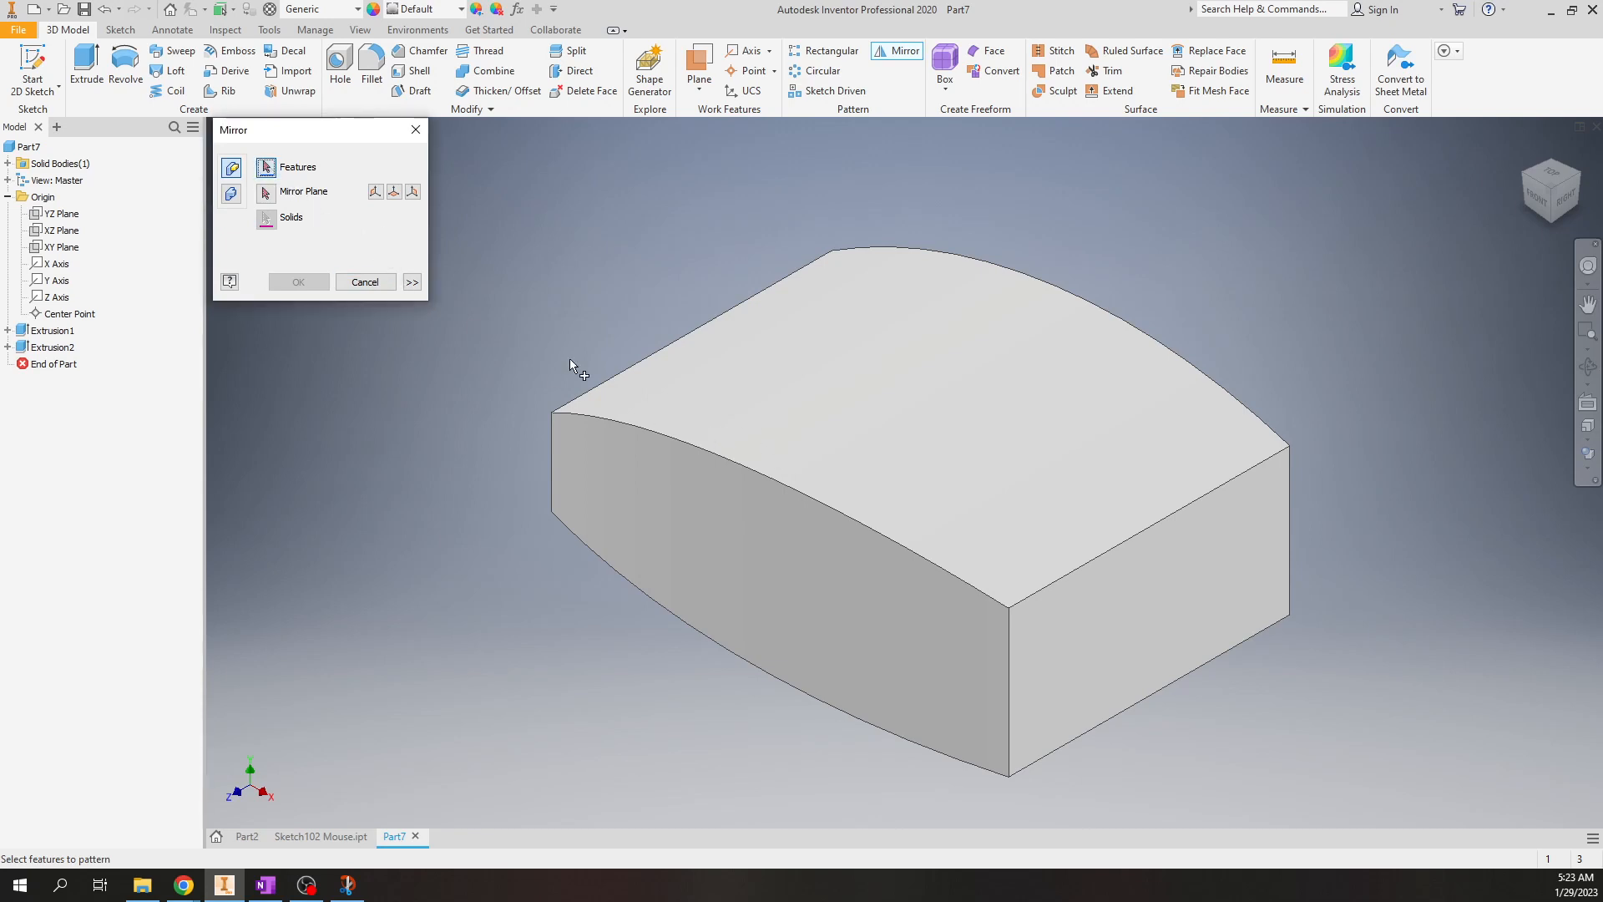
left_click(761, 557)
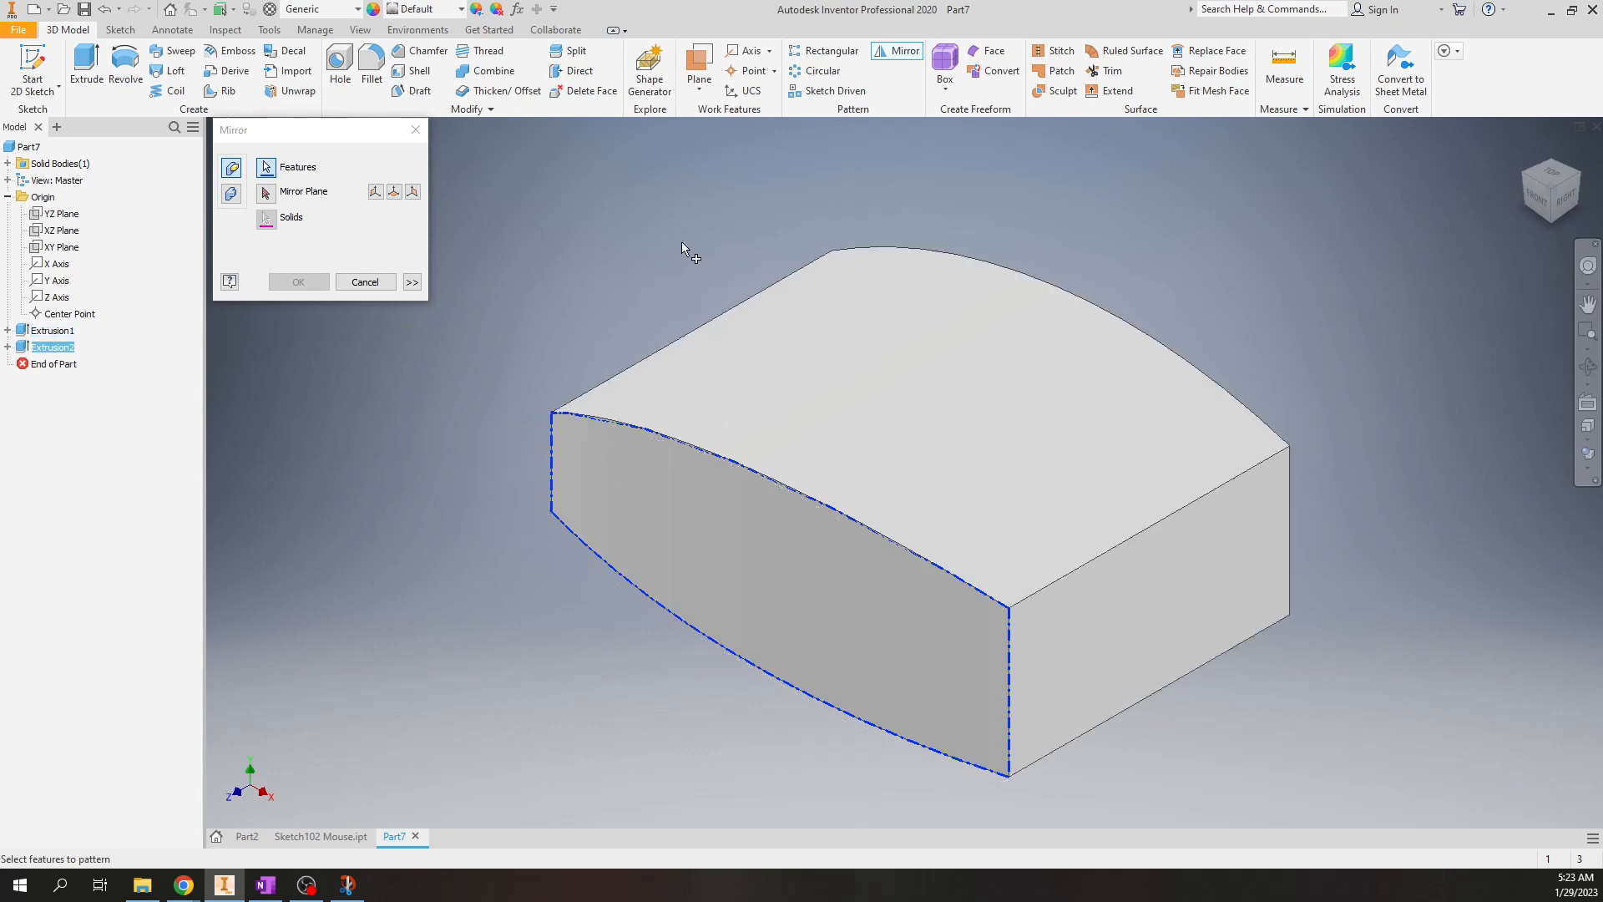
left_click(266, 195)
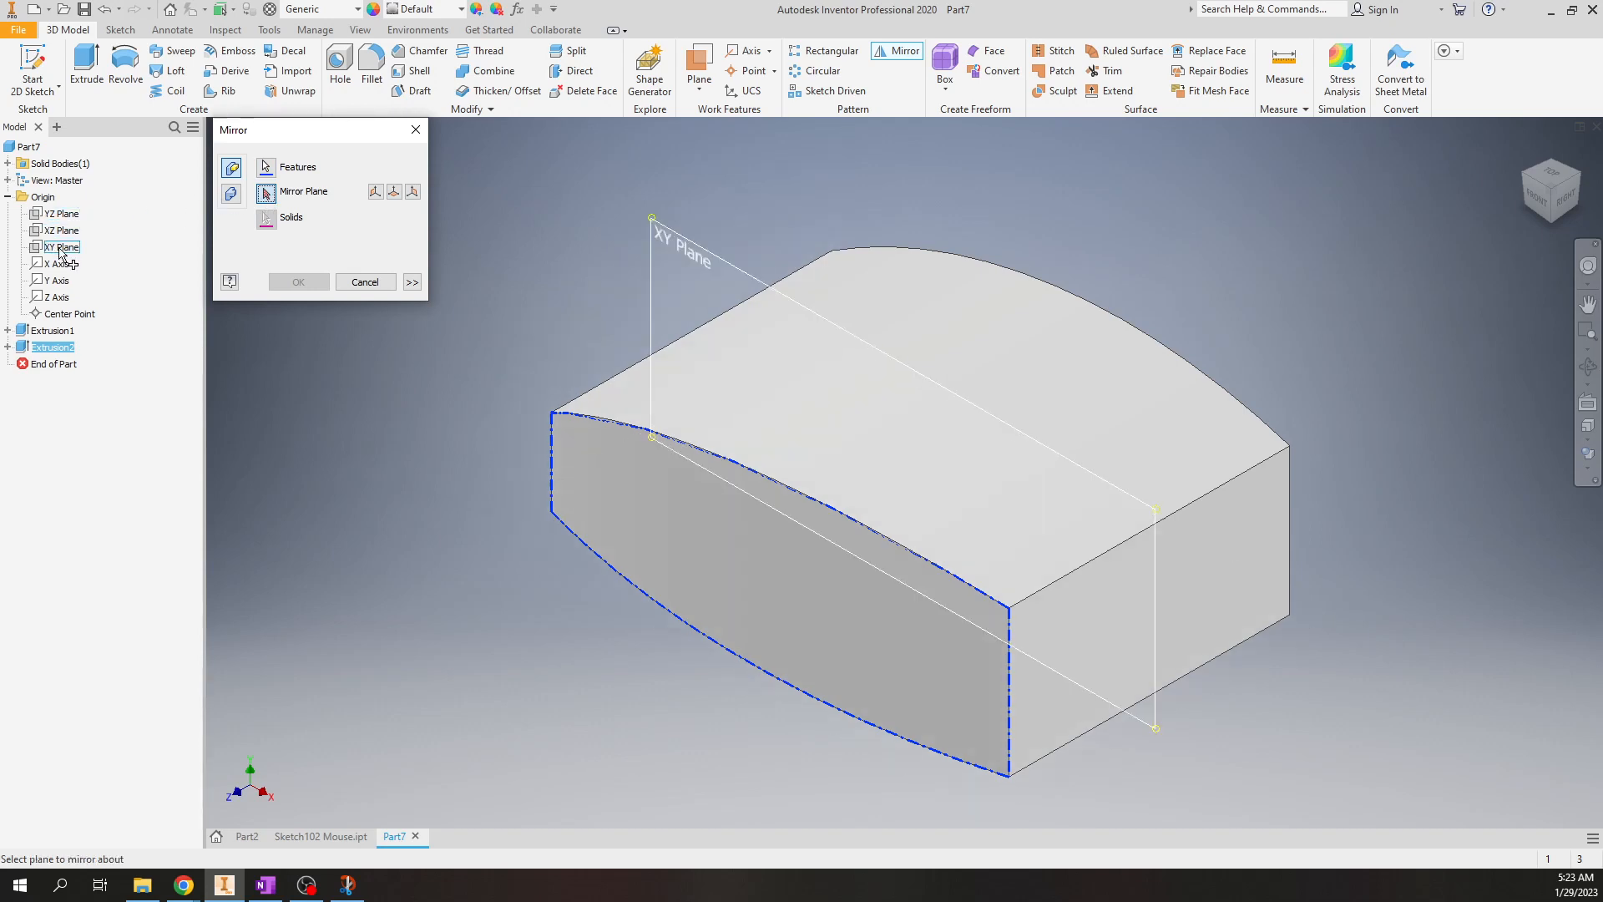
left_click(412, 193)
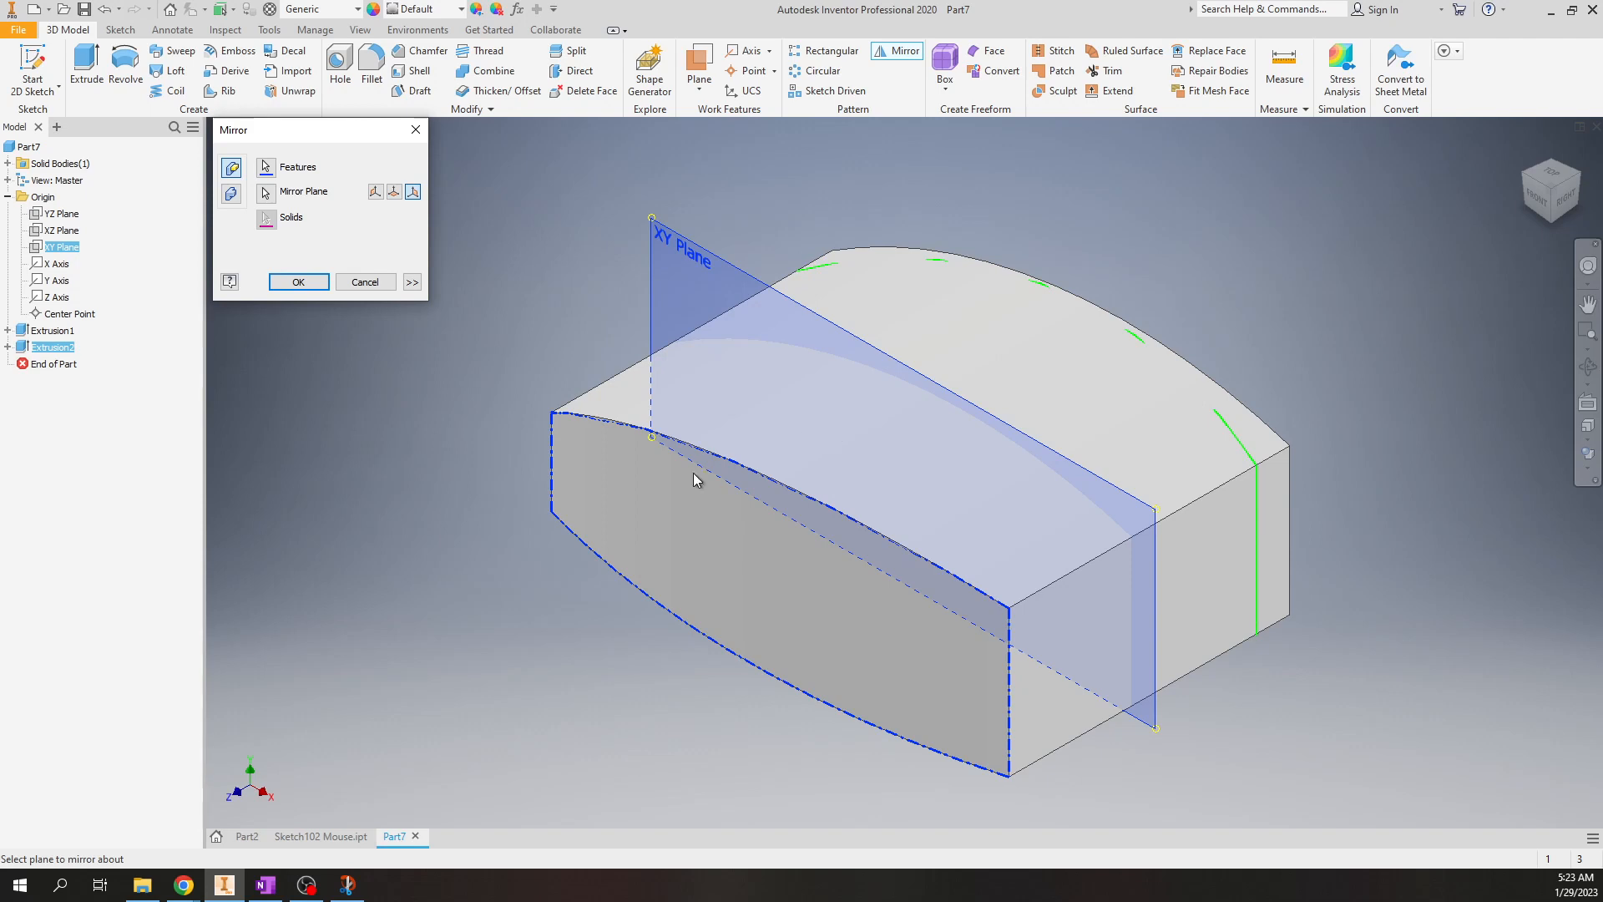
middle_click_drag(1155, 452, 1088, 459, "shift")
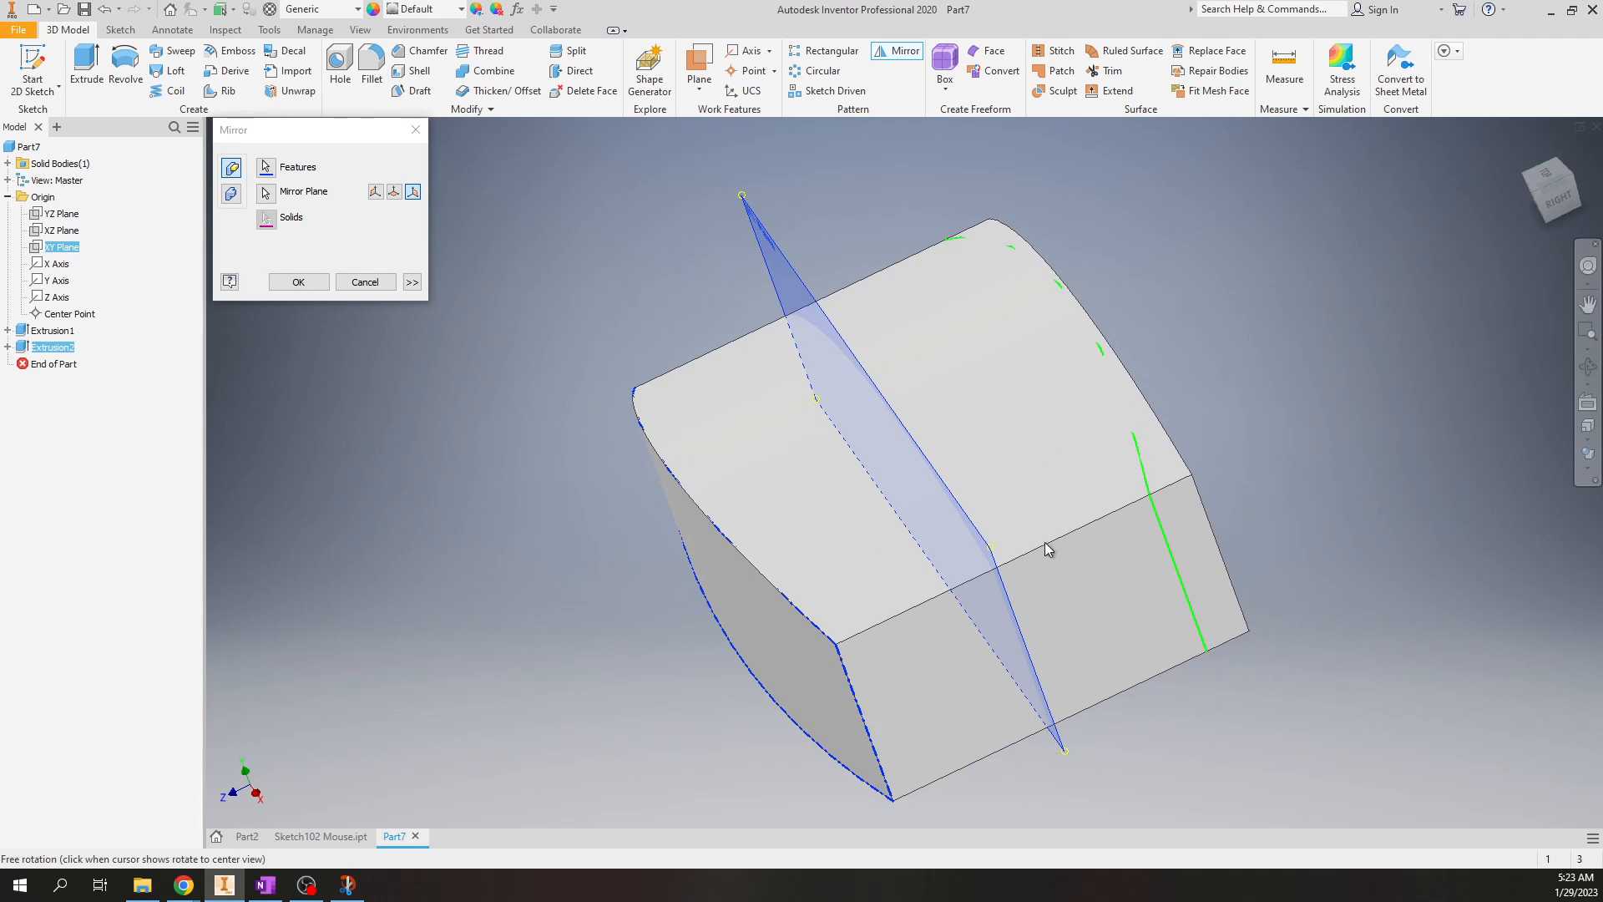
left_click(298, 281)
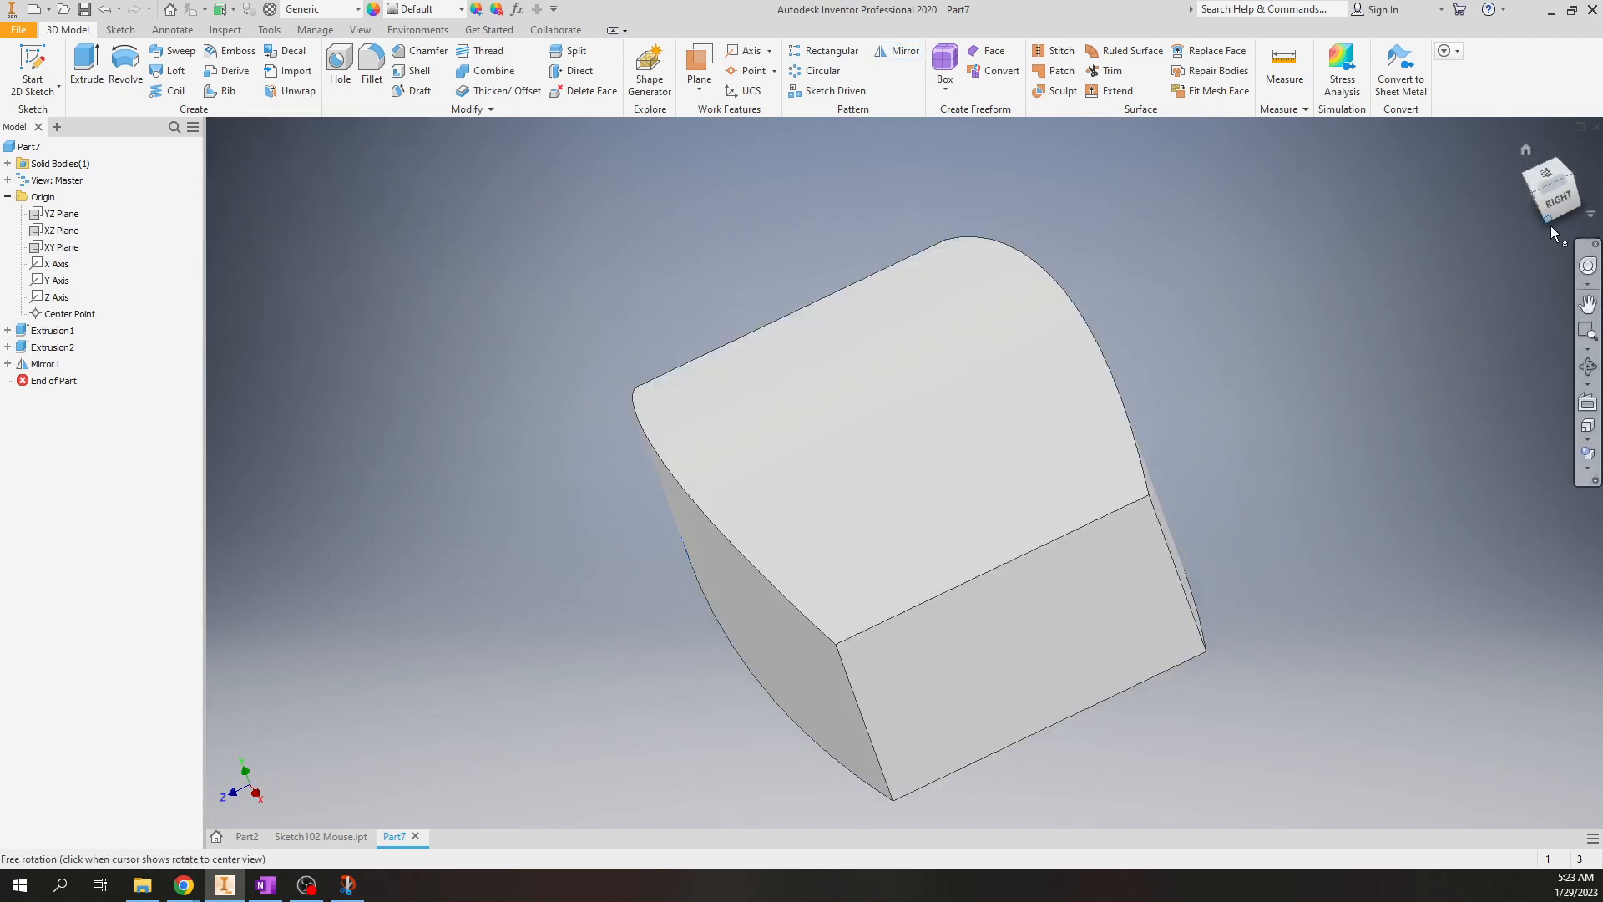
- Compare the mirrored body's outline from below with the finished Sketch102 Mouse part, and return to Part7
middle_click_drag(1099, 604, 1020, 468, "shift")
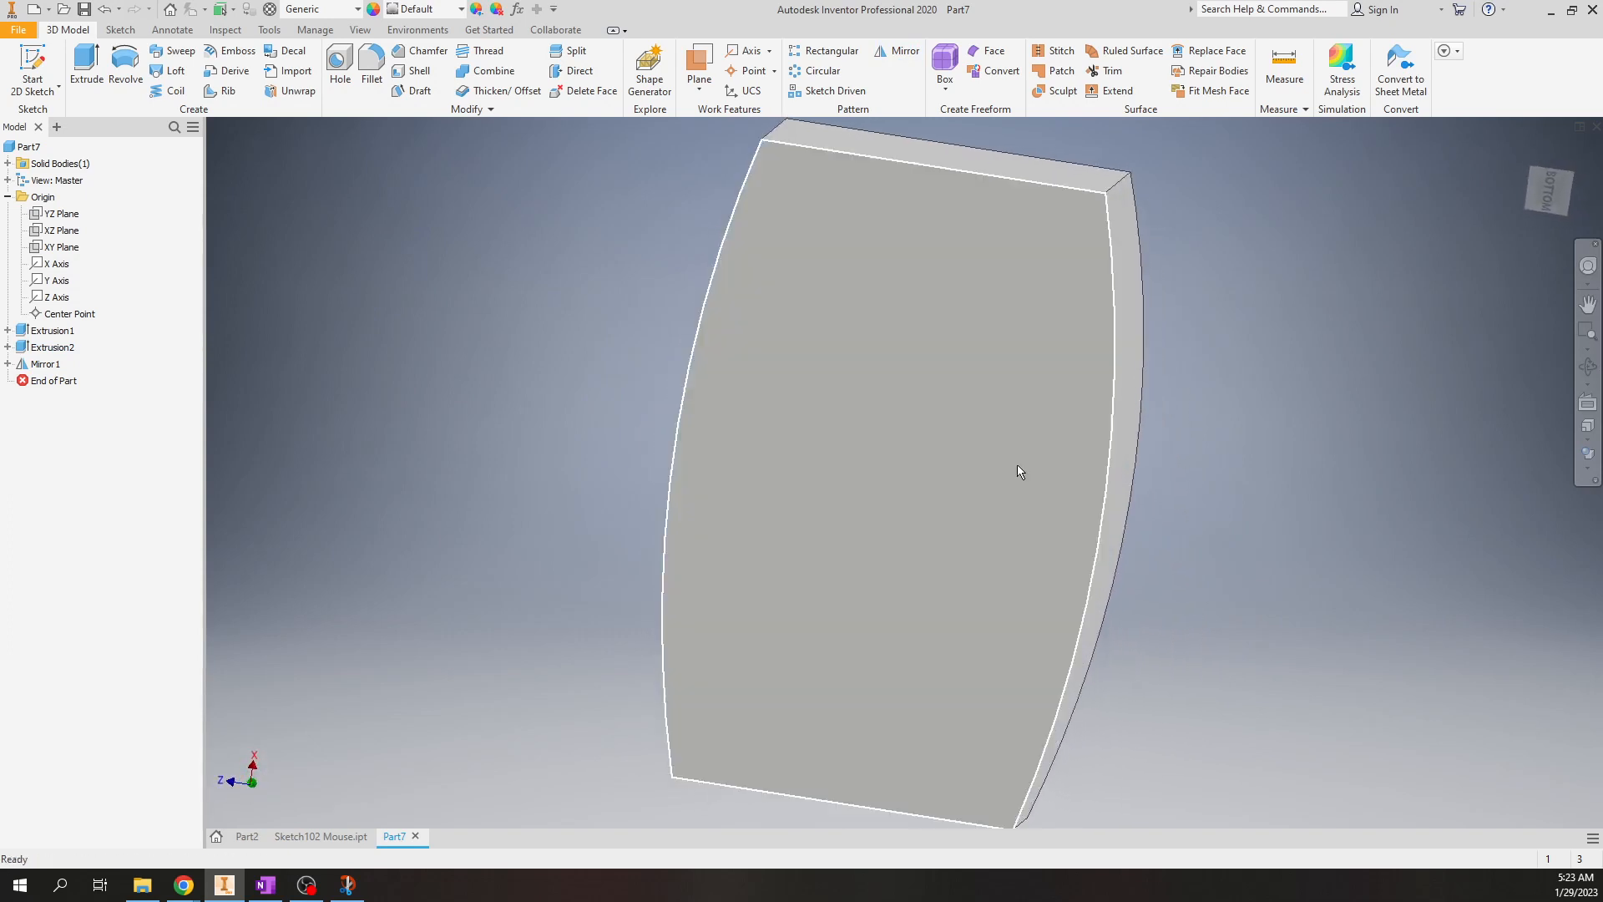
left_click(1548, 191)
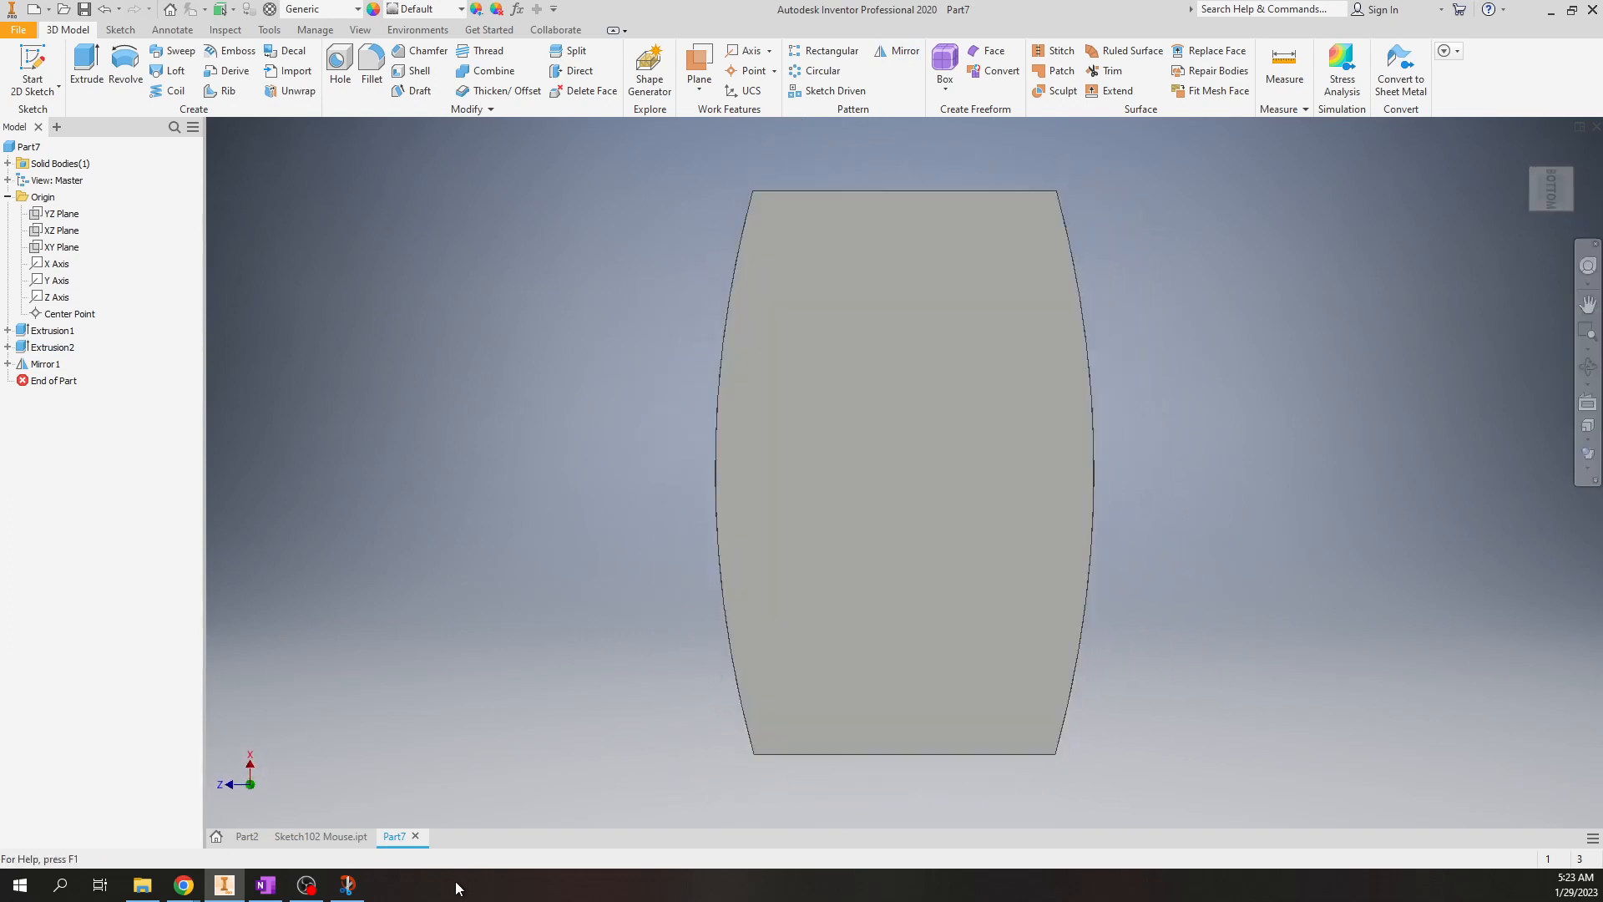
left_click(324, 834)
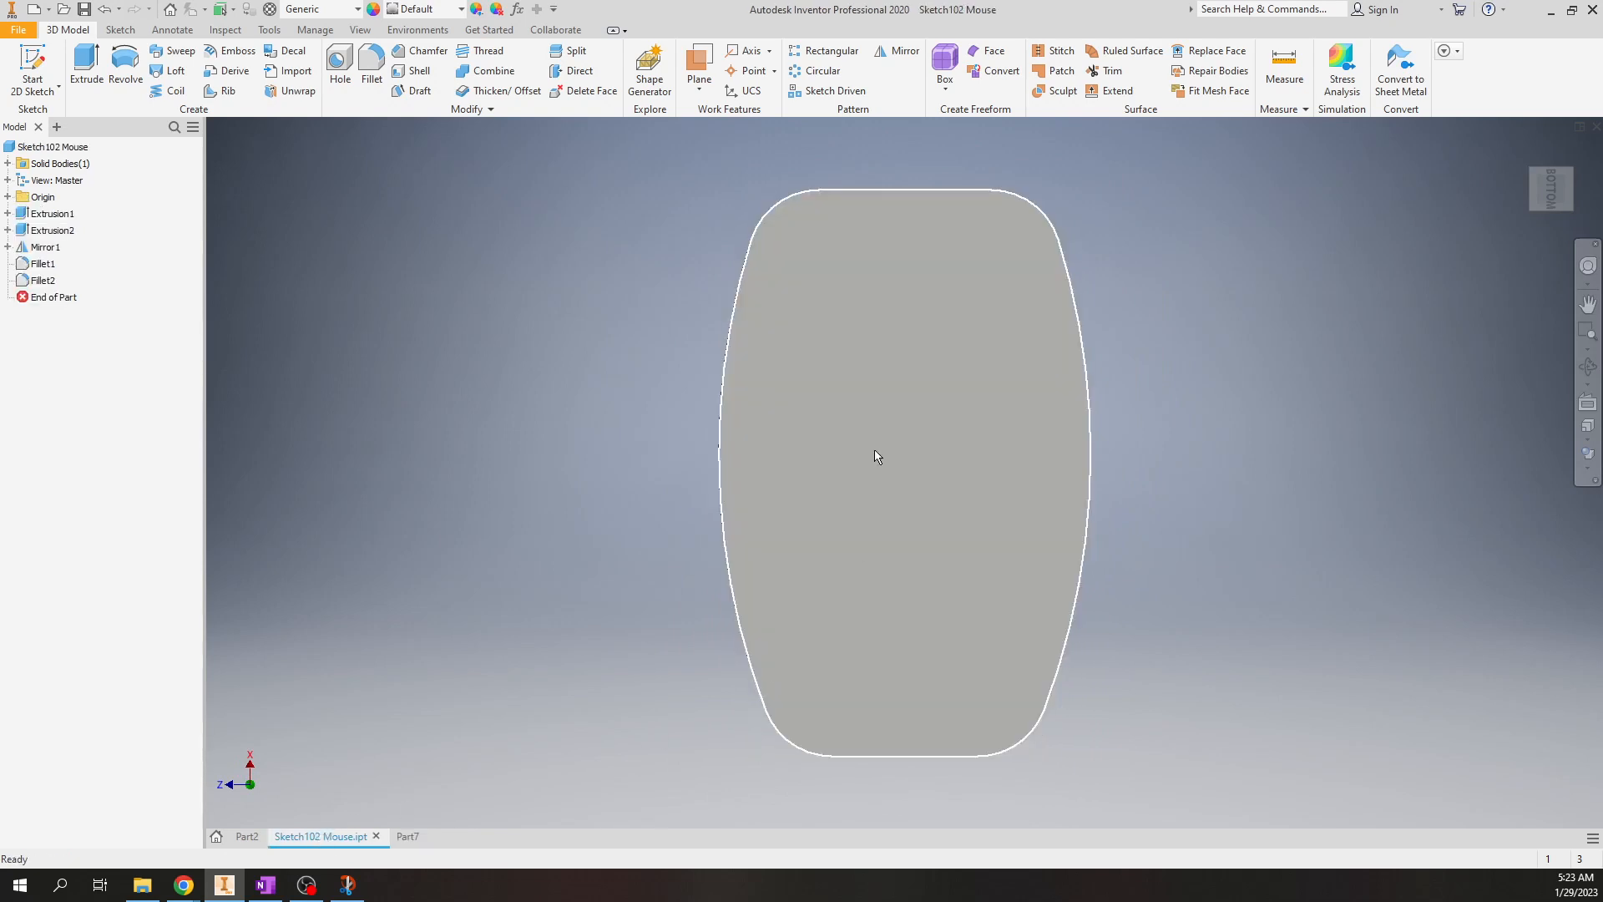
middle_click_drag(921, 331, 1049, 462, "shift")
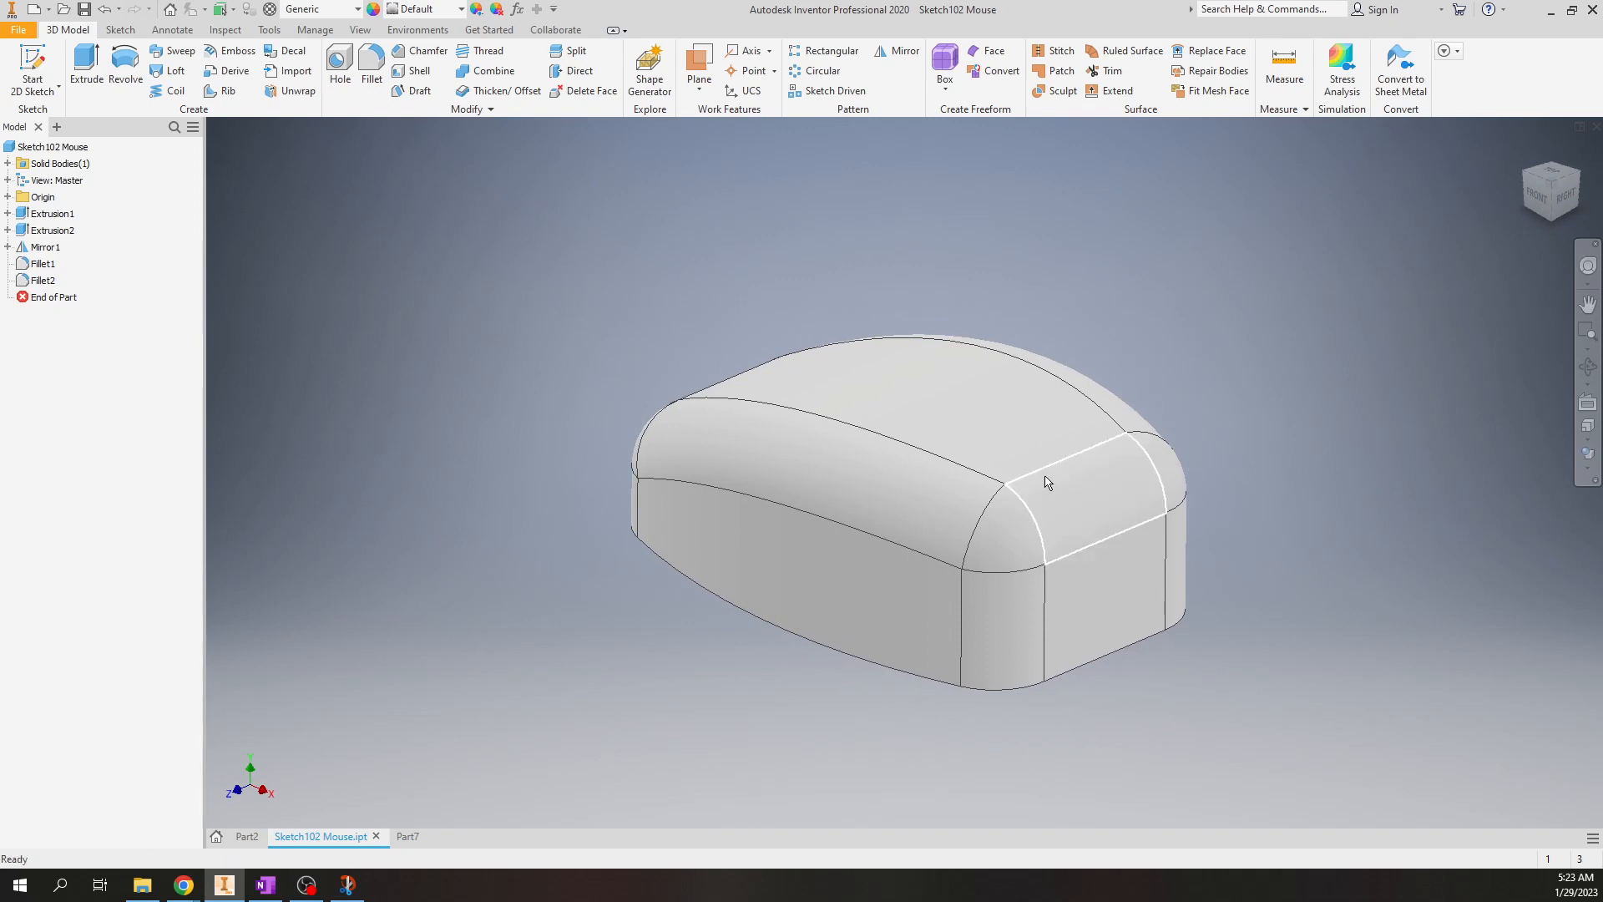
left_click(408, 836)
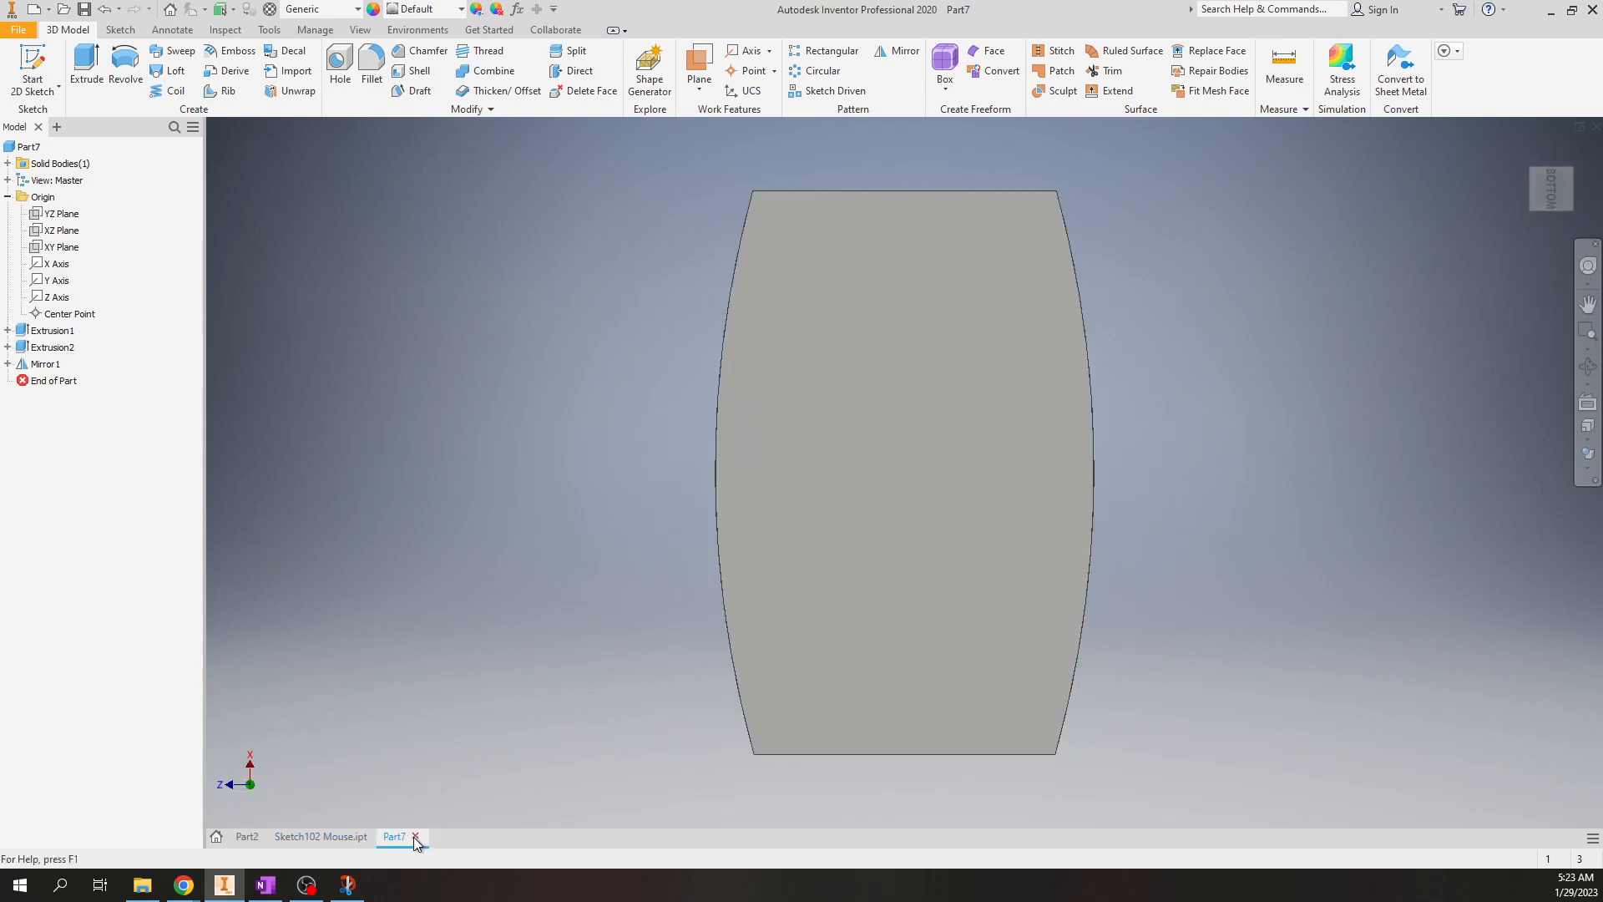
- Start a constant fillet with a 0.4 in radius on the four edges around the arched top face
middle_click_drag(922, 276, 1026, 431, "shift")
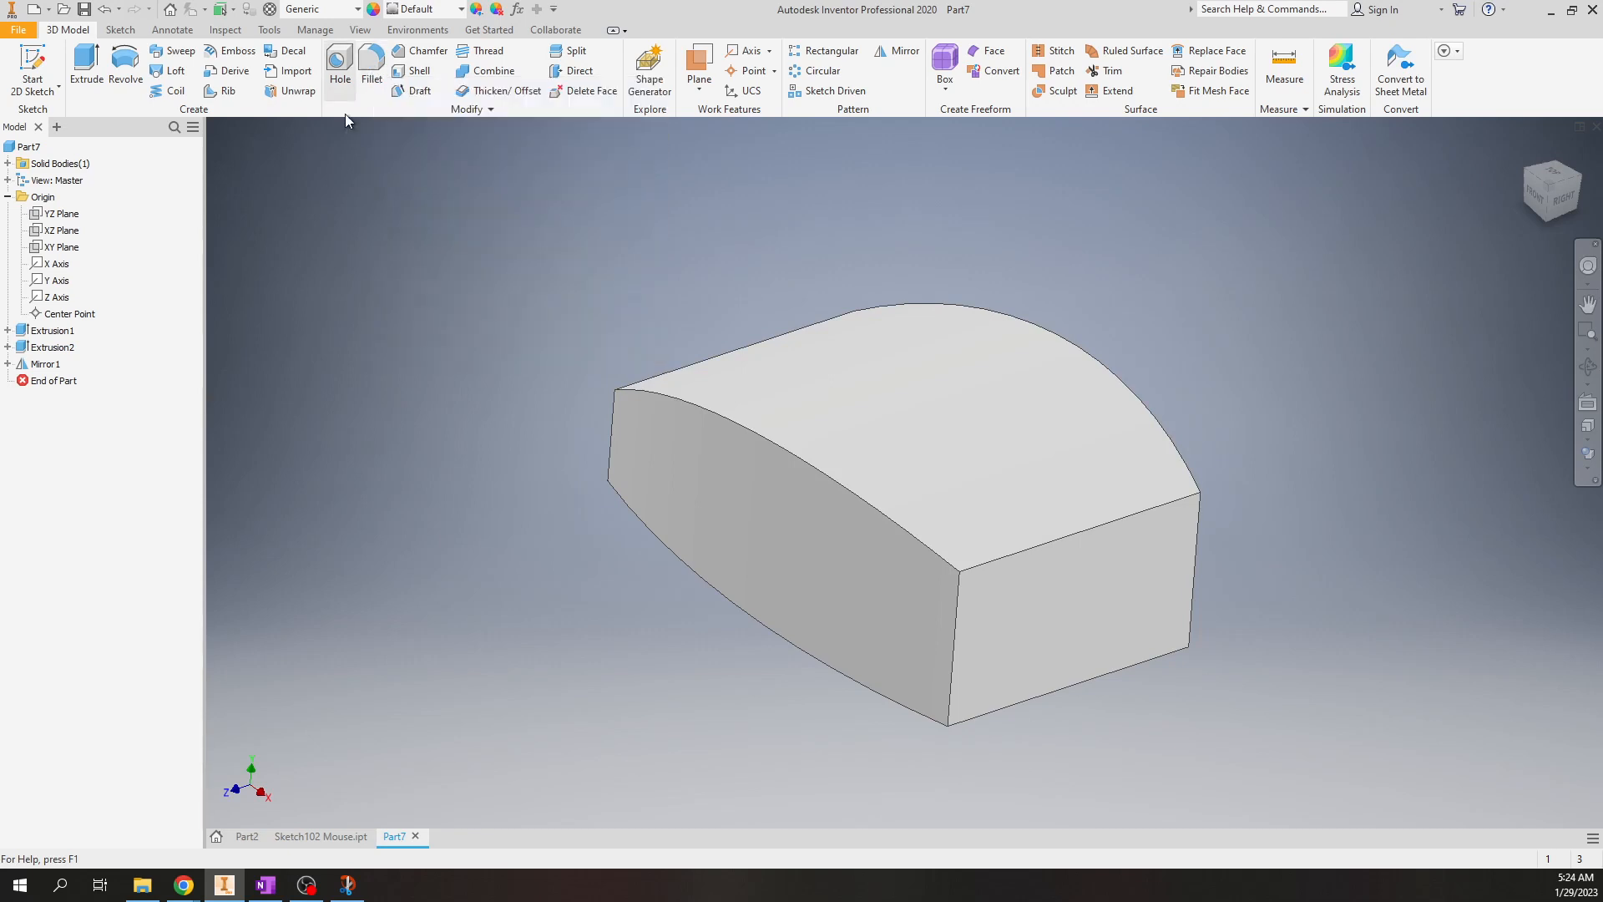
left_click(798, 460)
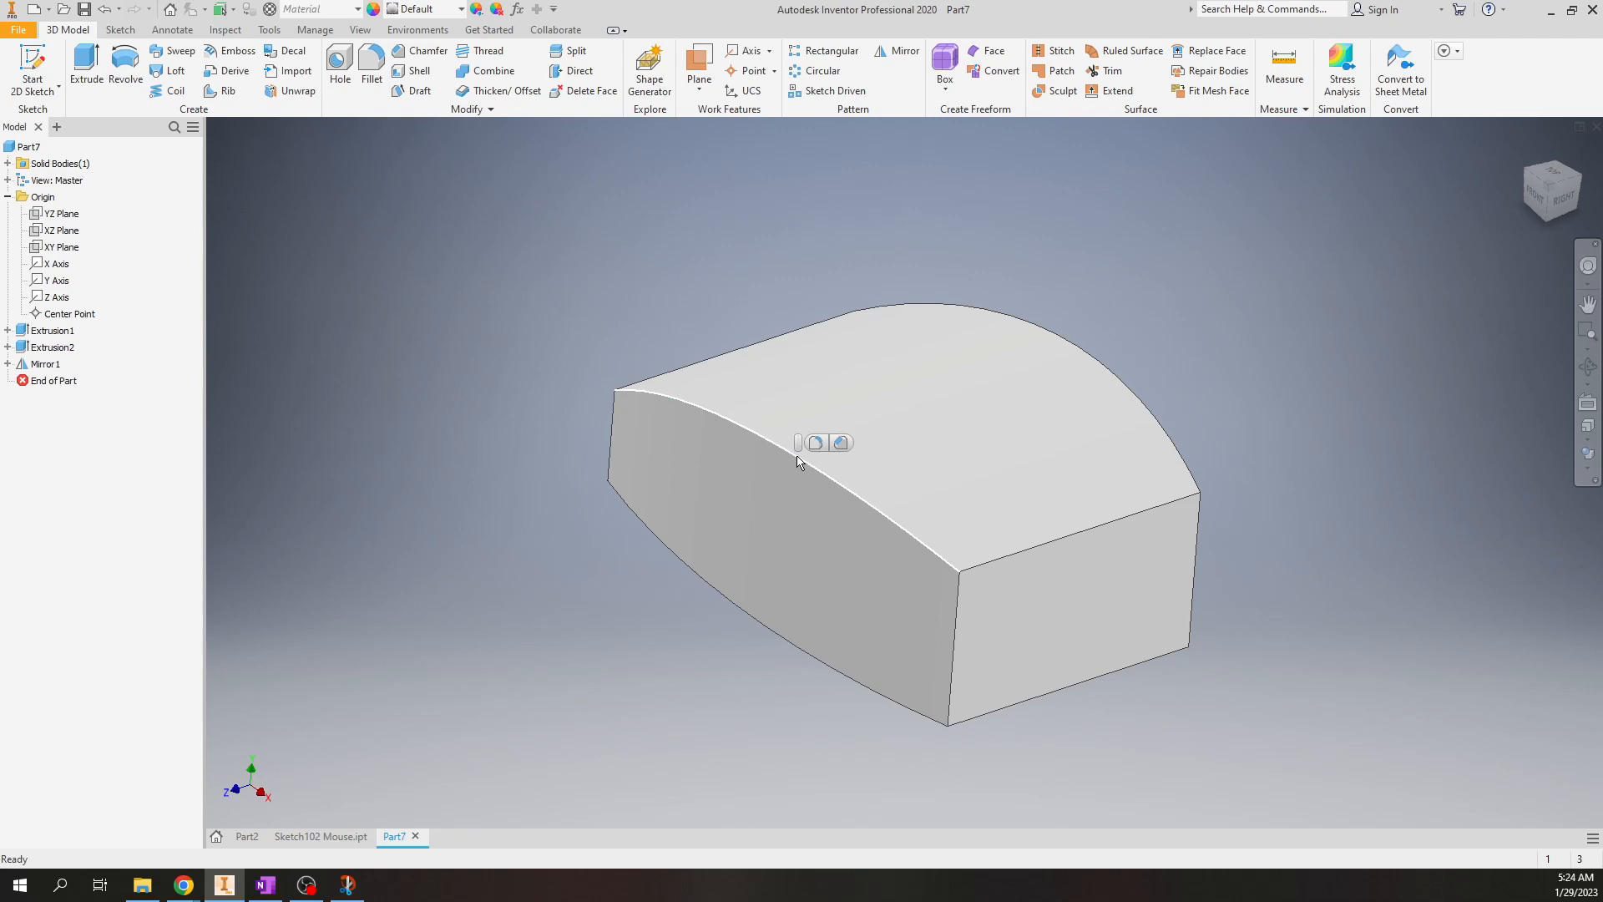
left_click(816, 443)
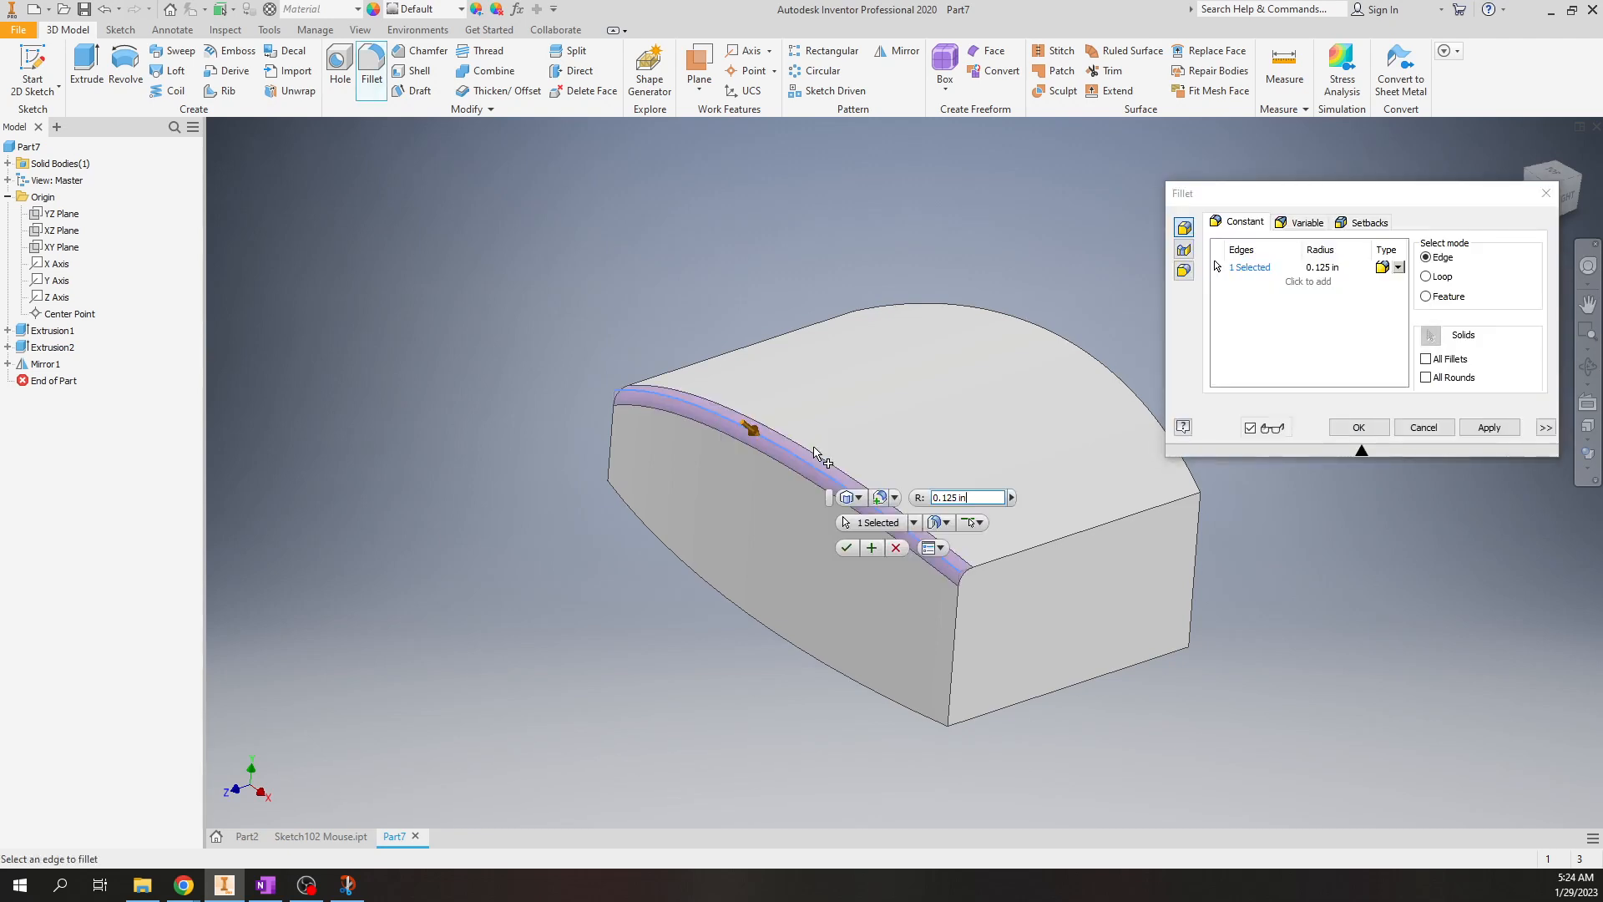
left_click_drag(985, 495, 916, 497)
type("0.")
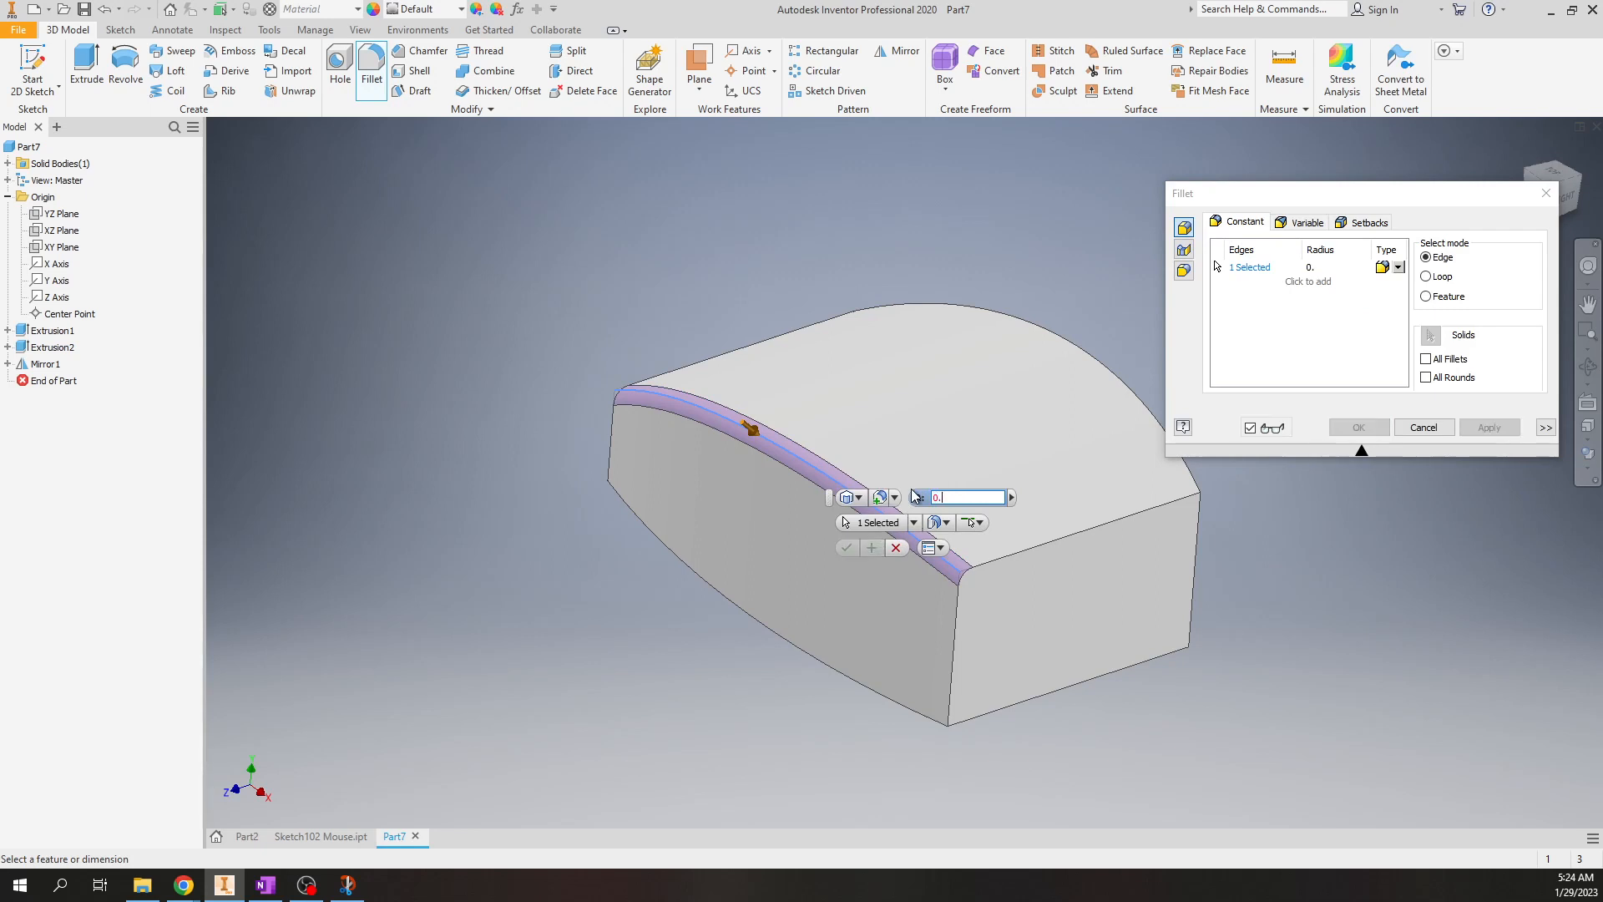
type("4")
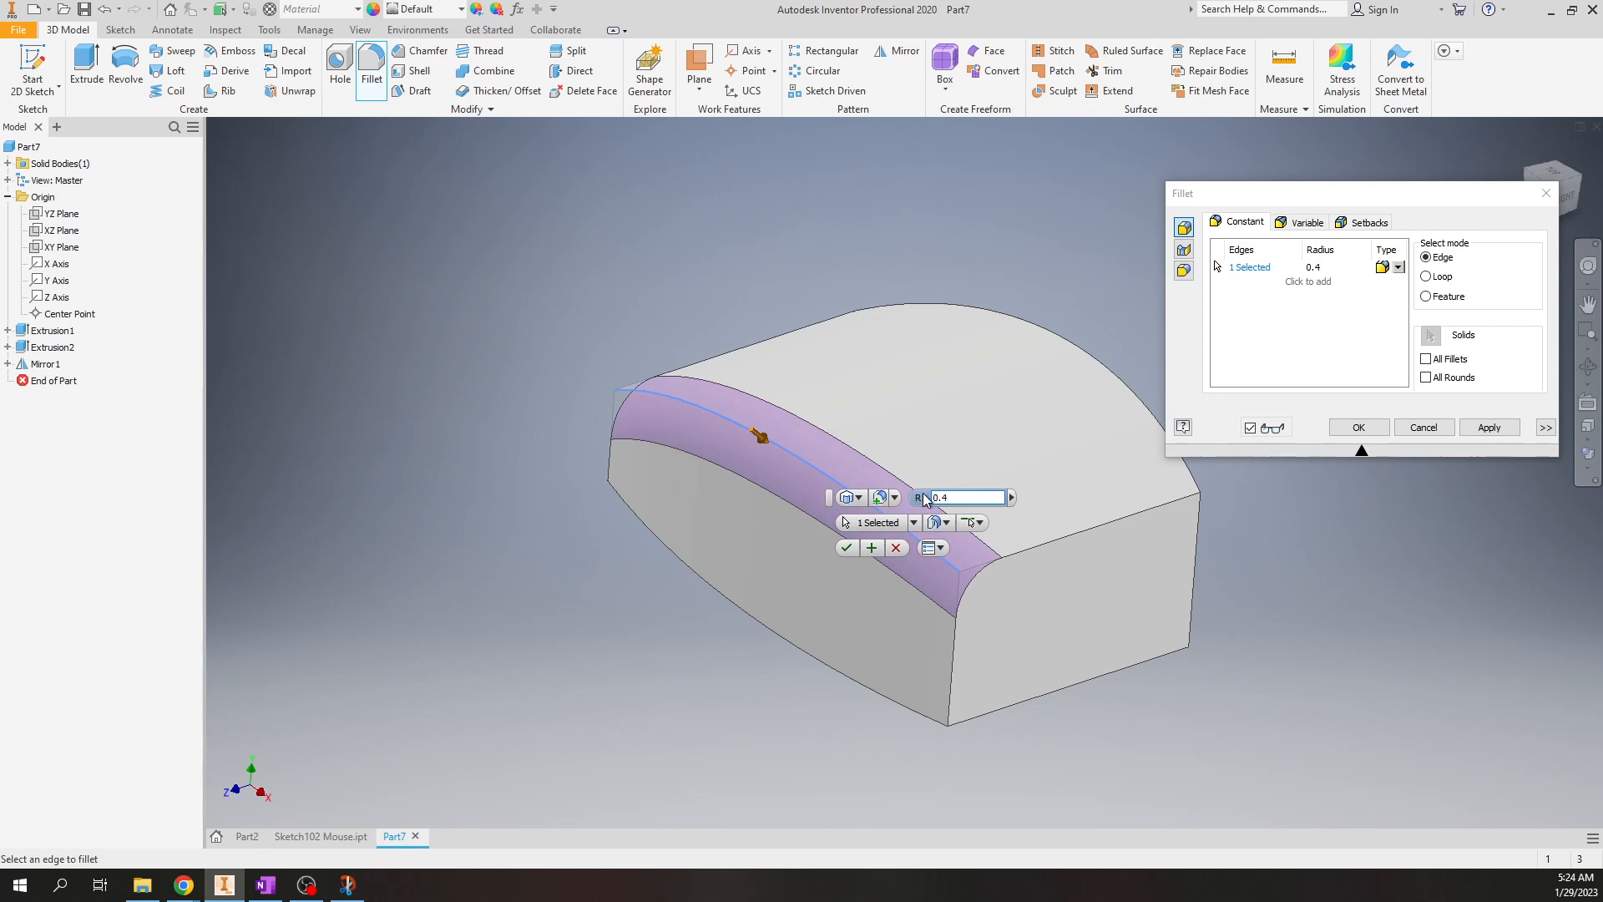
left_click(1027, 557)
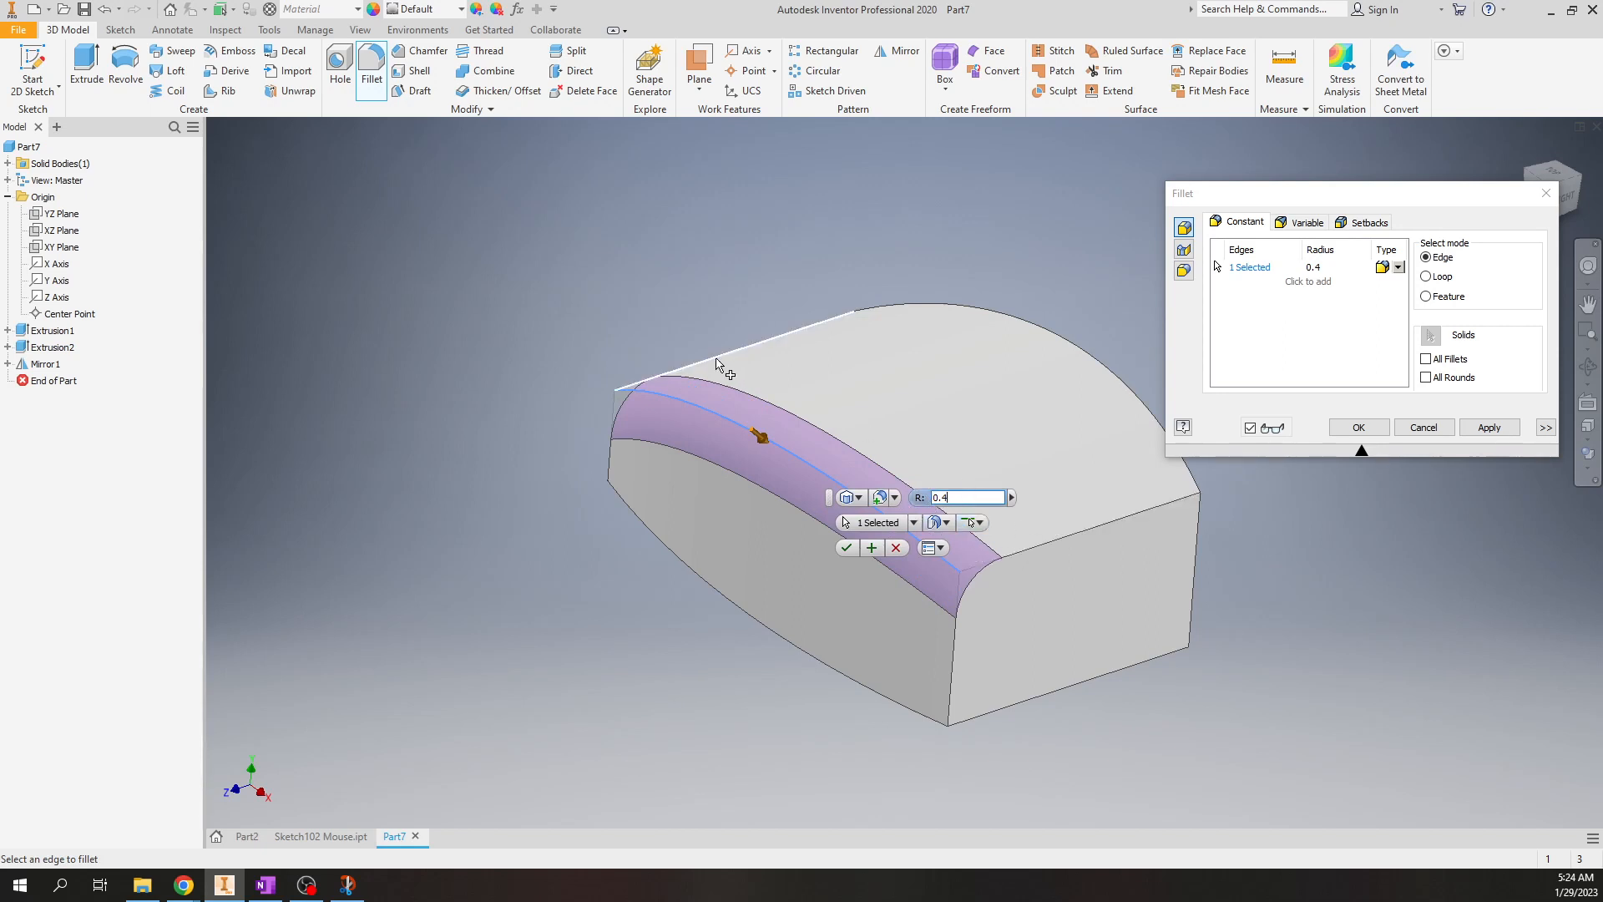
left_click(987, 316)
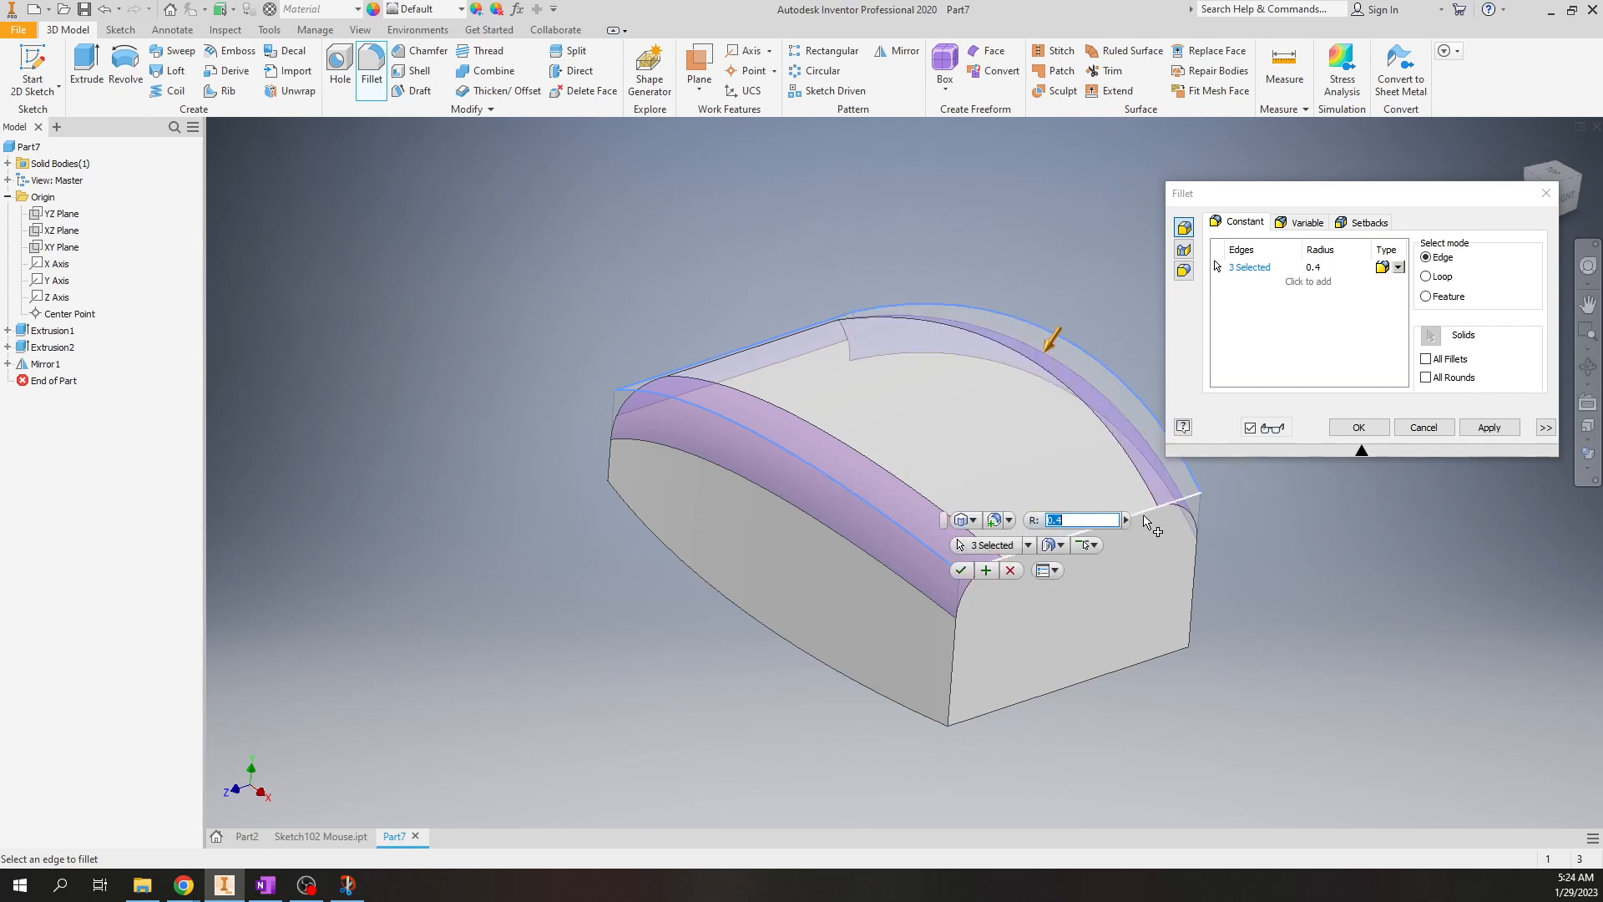
left_click(1144, 517)
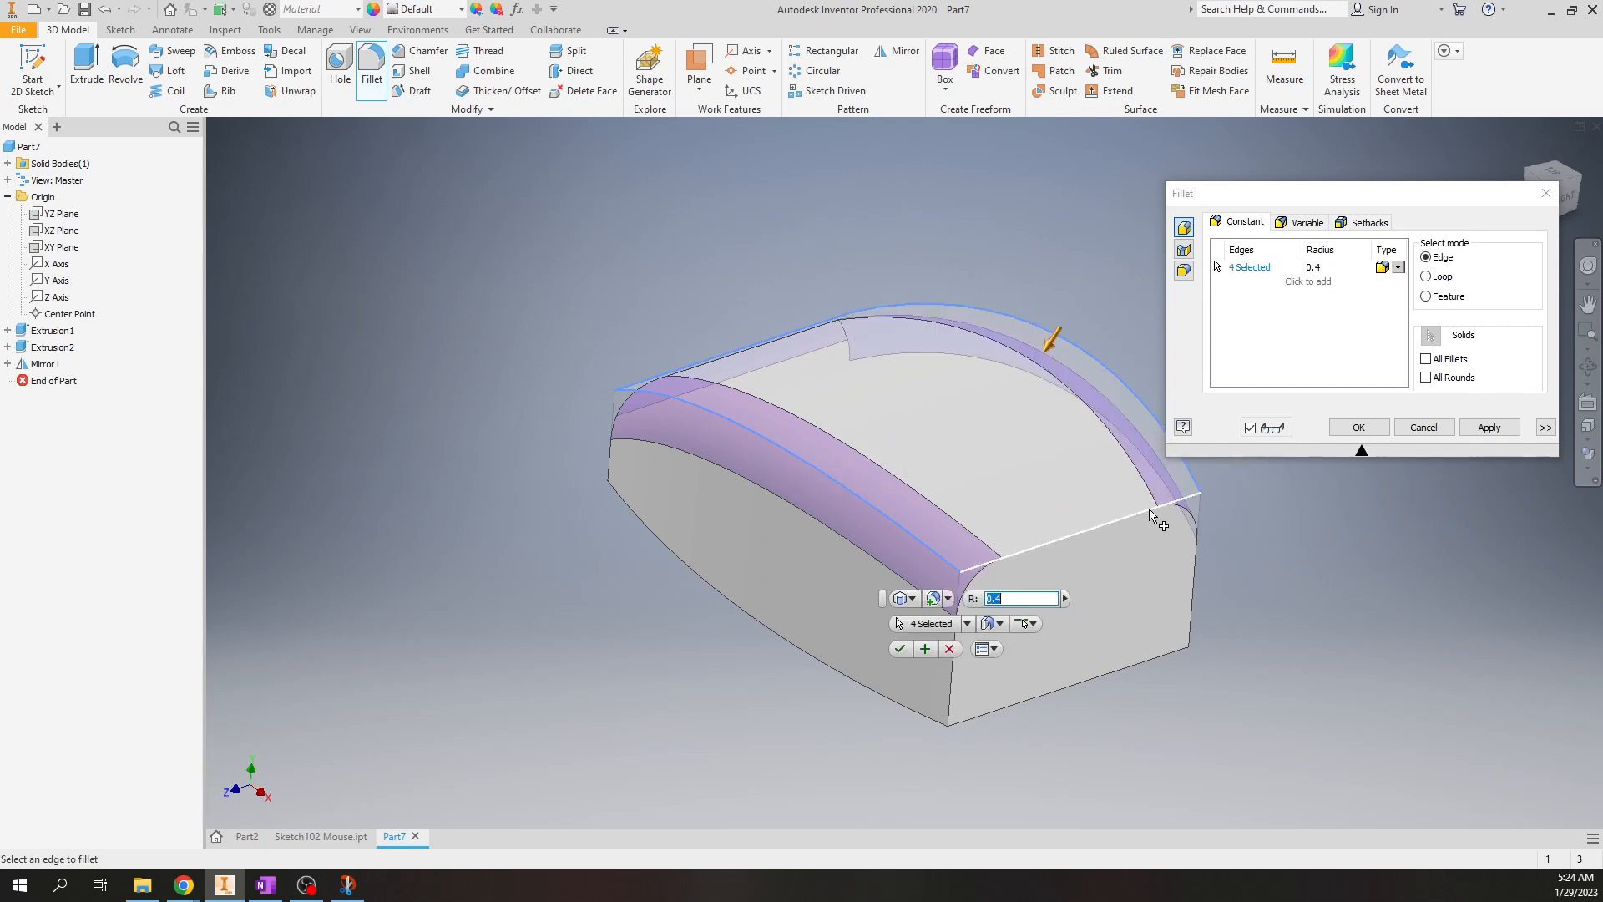
- Add the four vertical corner edges to the 0.4 in fillet and apply it
left_click(952, 689)
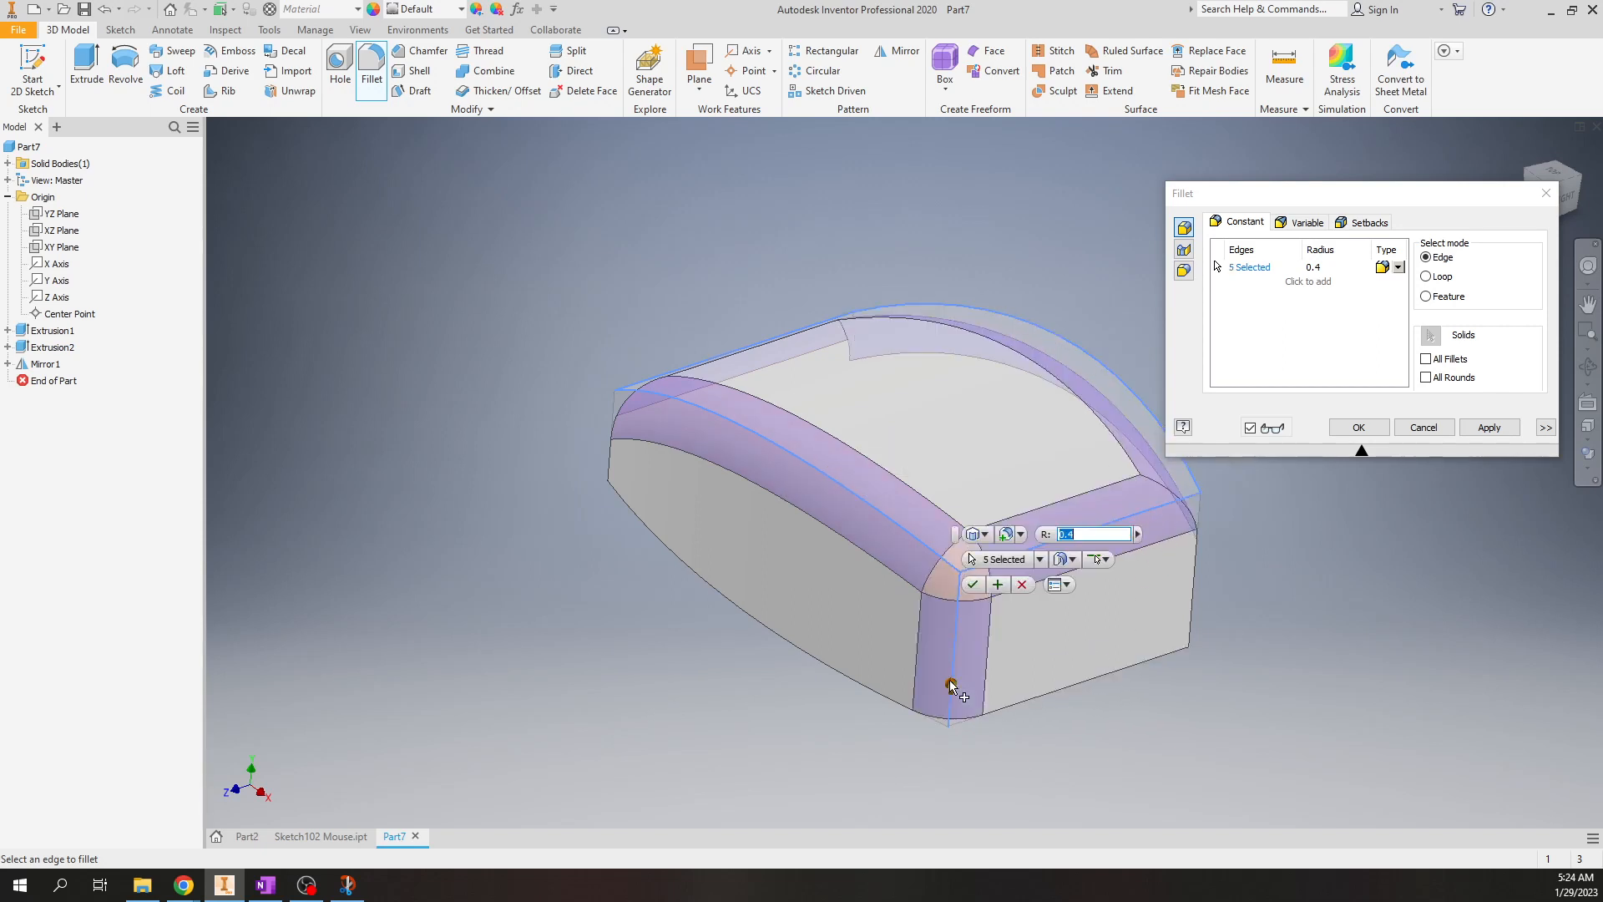
left_click(1193, 625)
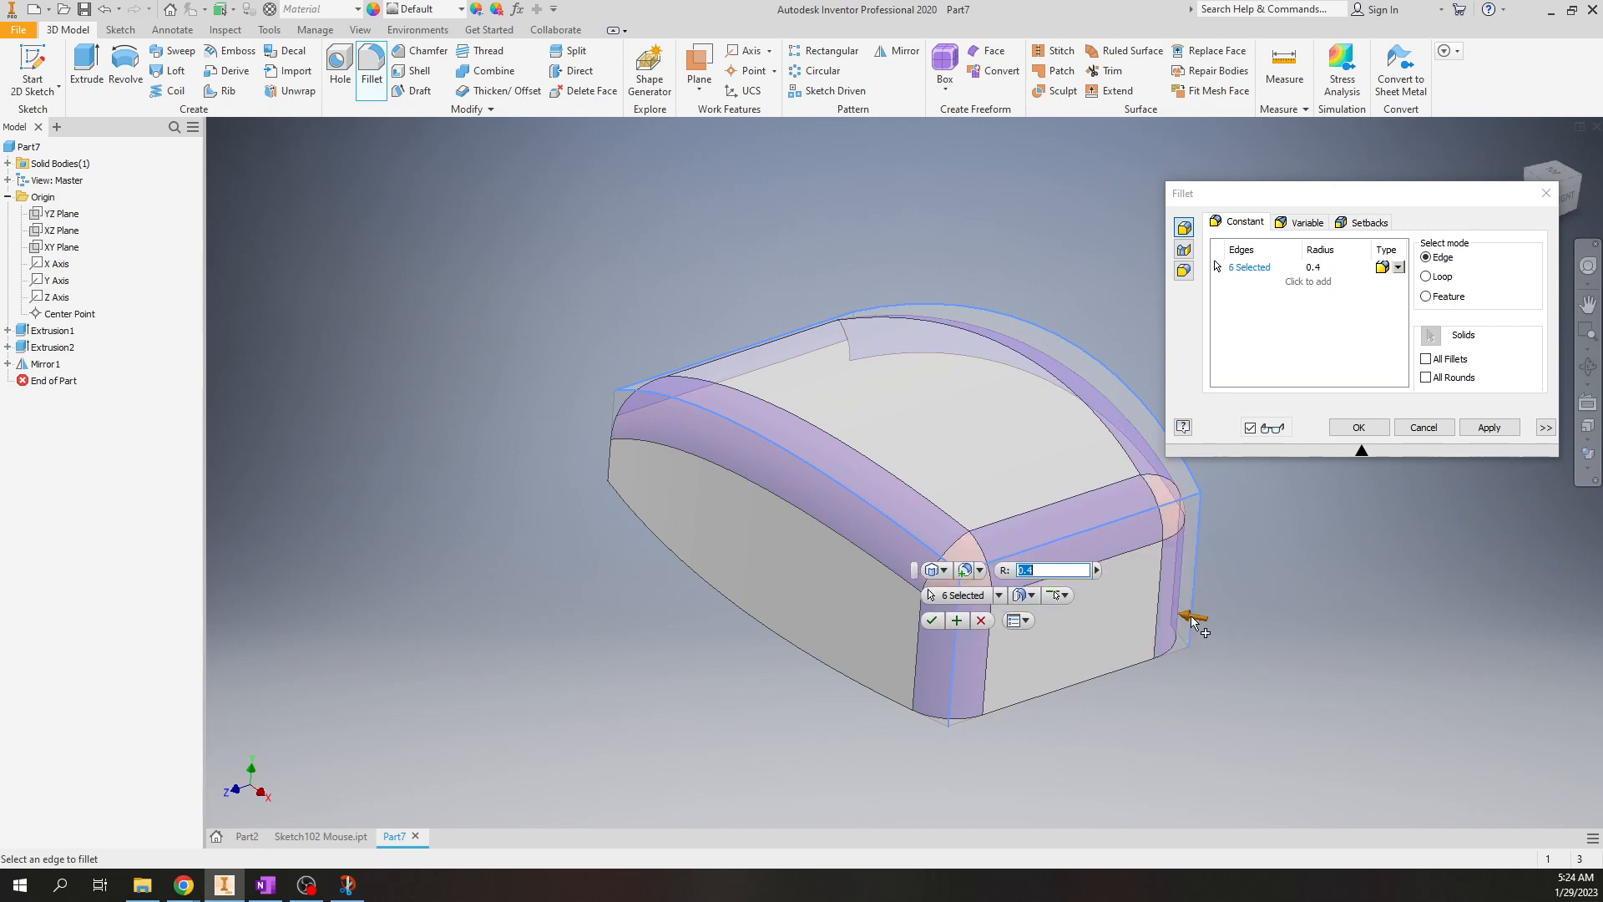
left_click(851, 365)
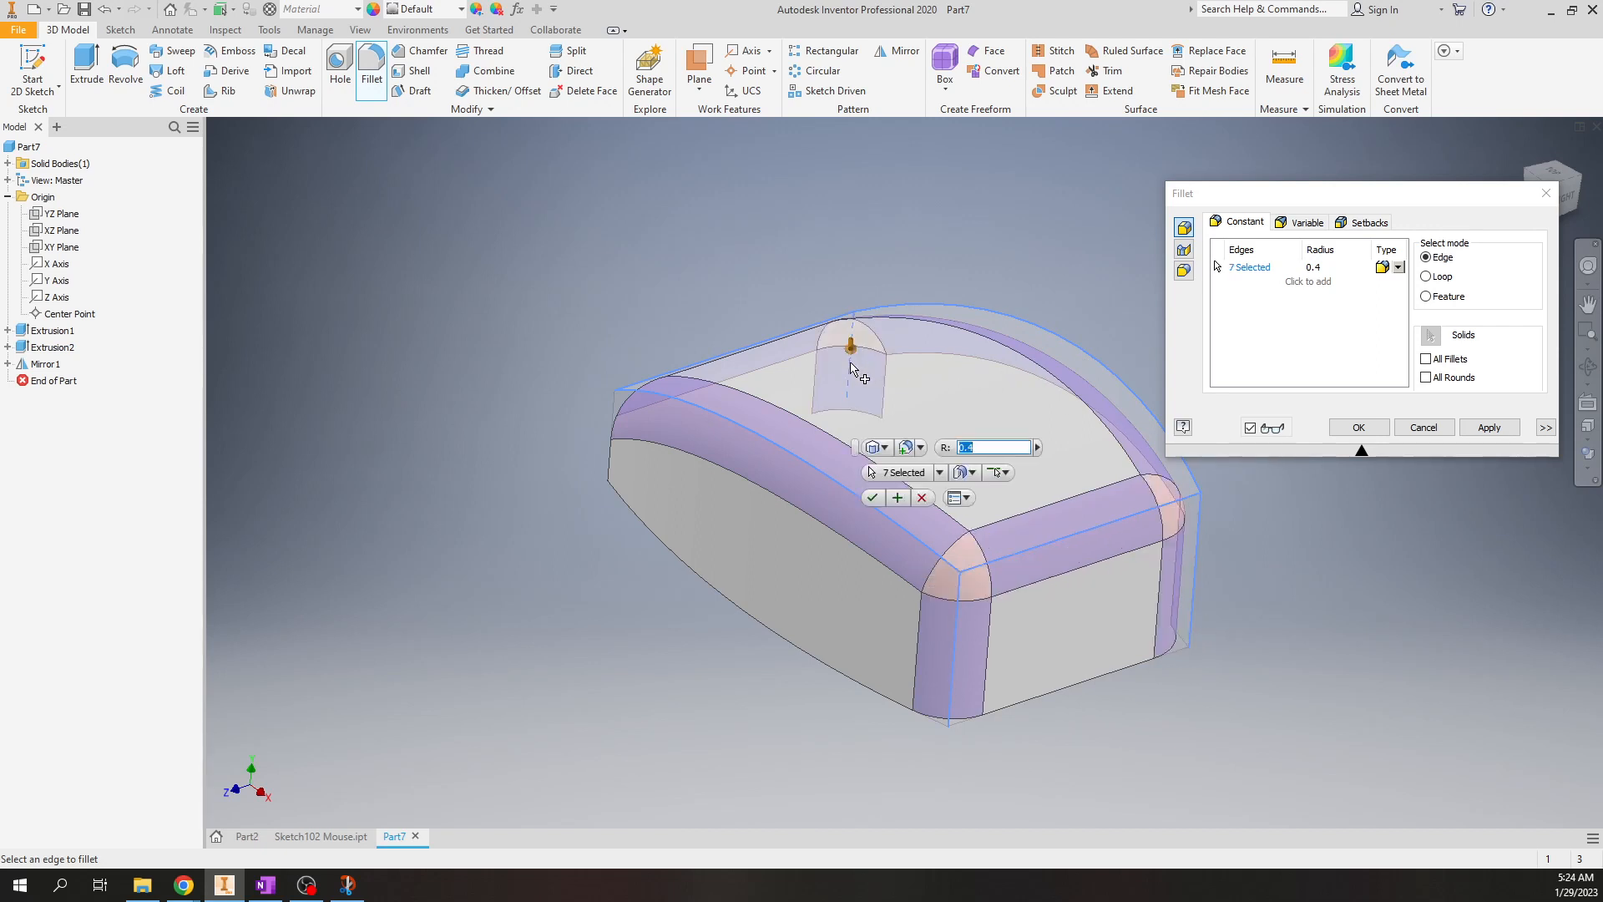
left_click(618, 461)
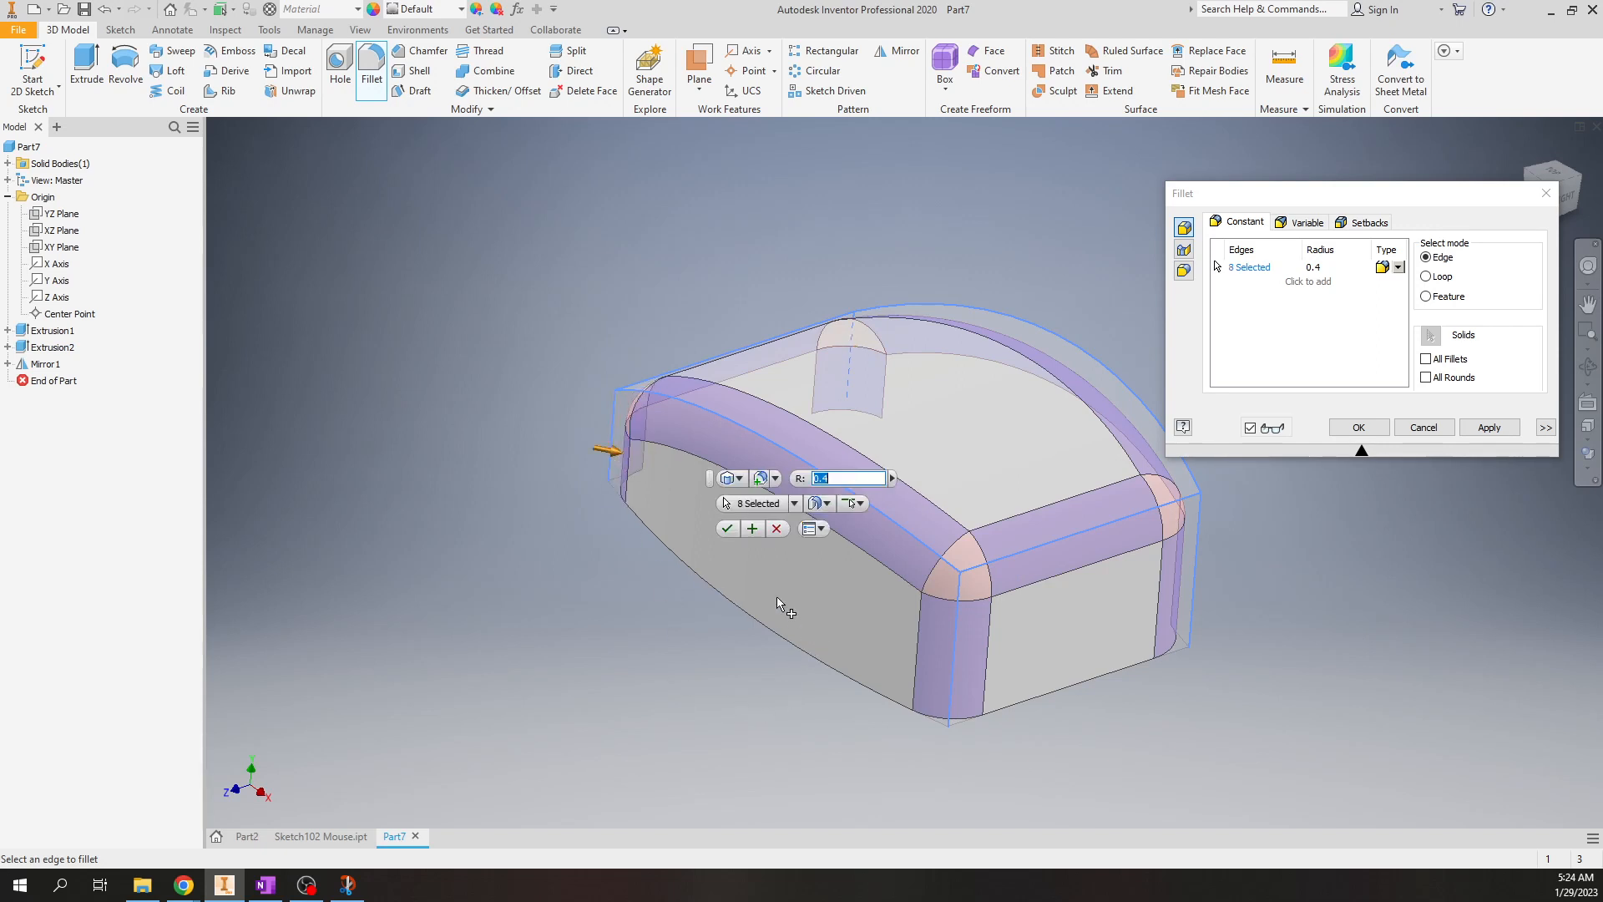
left_click(727, 529)
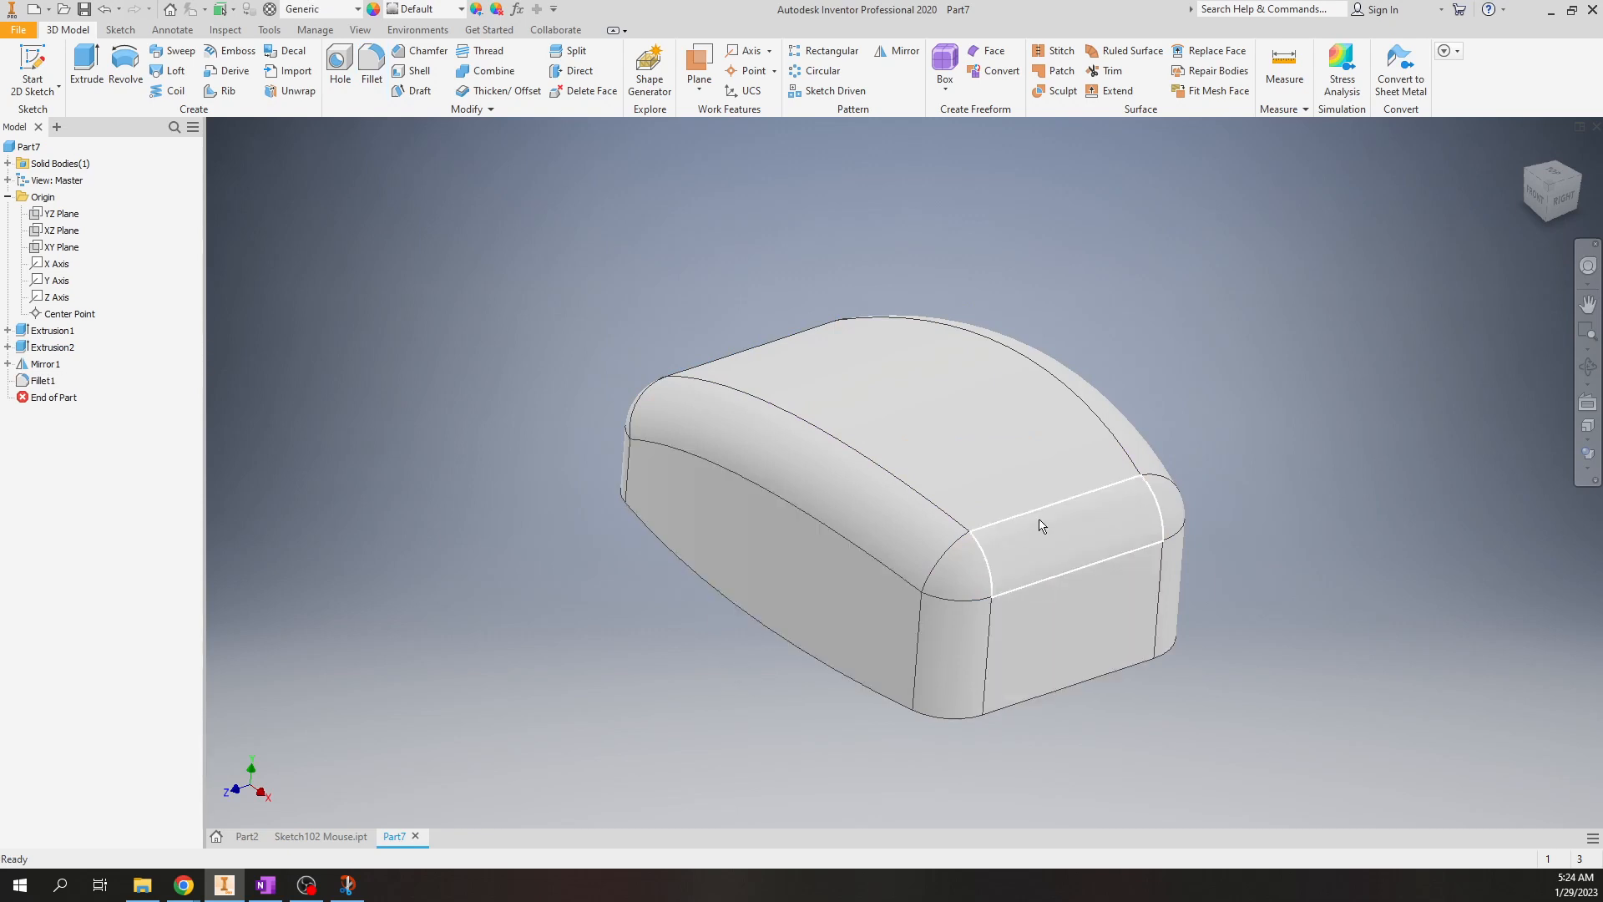
- Compare the filleted body with the finished Sketch102 Mouse part, and return to Part7 in the home view
middle_click_drag(1040, 523, 987, 526, "shift")
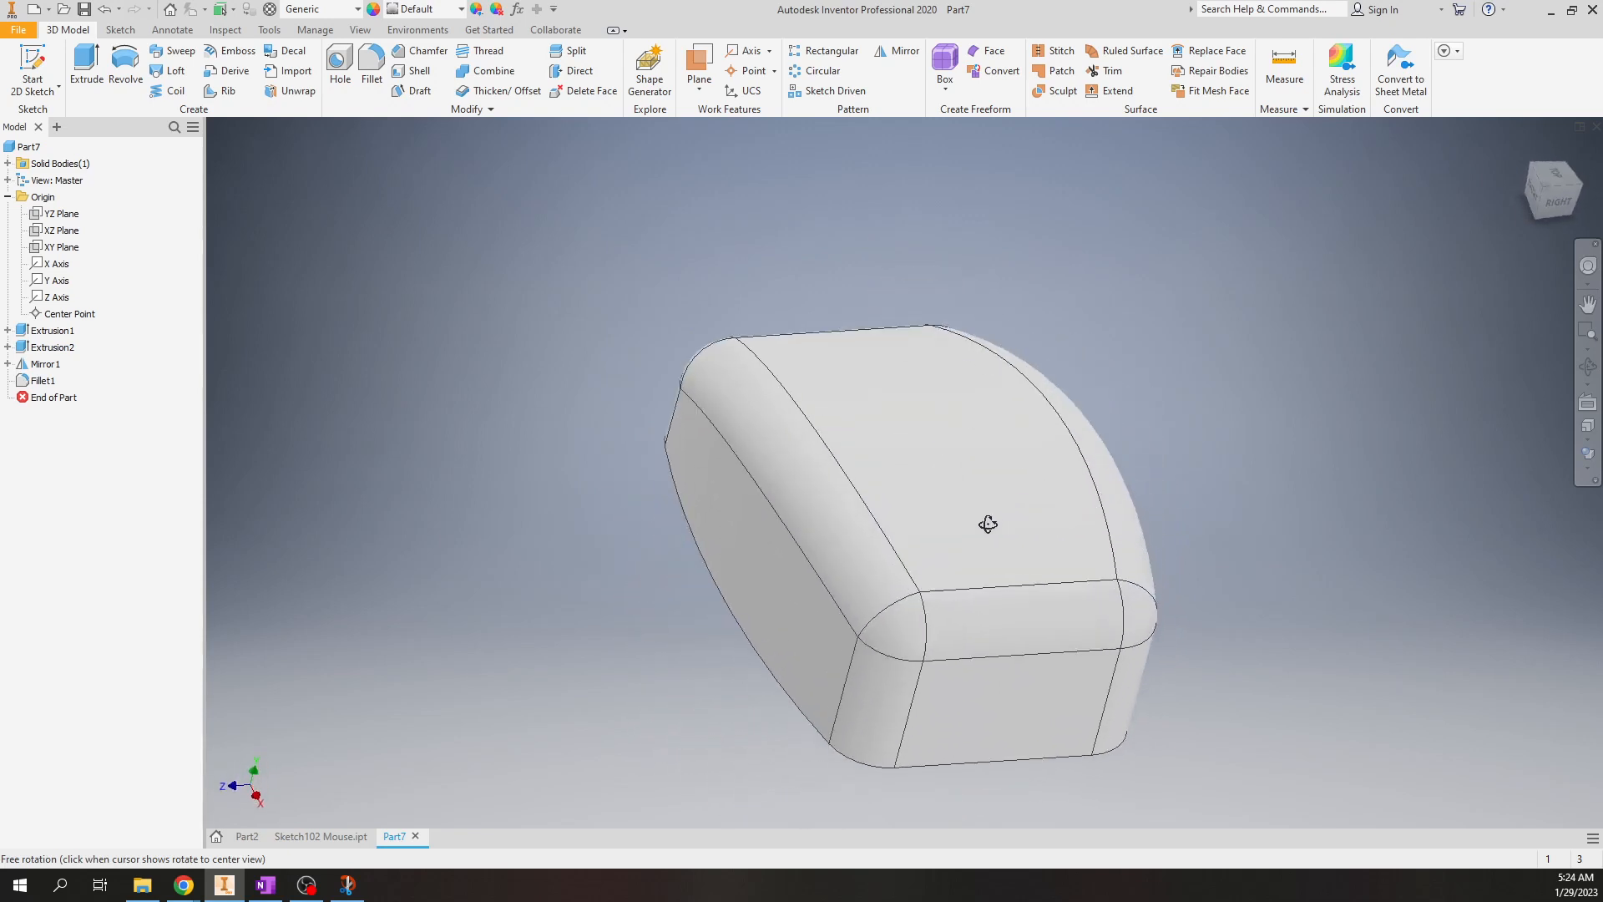
left_click(338, 836)
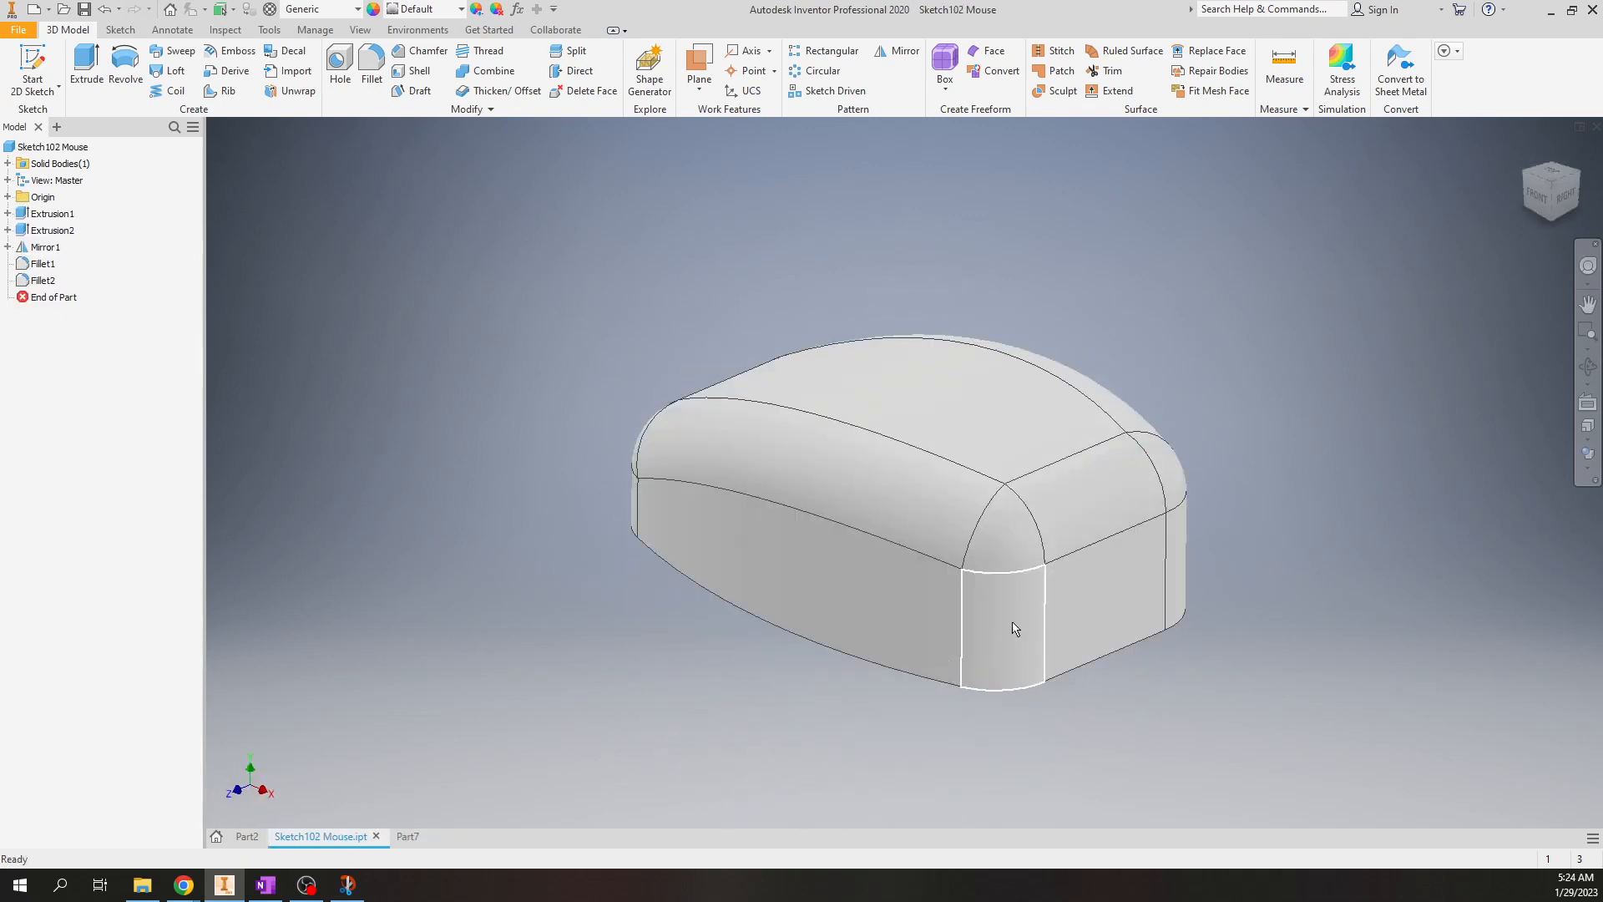
mouse_move(1013, 624)
middle_mouse_down("shift")
mouse_move(1060, 609)
mouse_move(1066, 538)
mouse_move(1055, 491)
mouse_move(1035, 541)
mouse_move(1001, 512)
mouse_move(1019, 448)
mouse_move(988, 529)
mouse_move(1013, 534)
middle_mouse_up("shift")
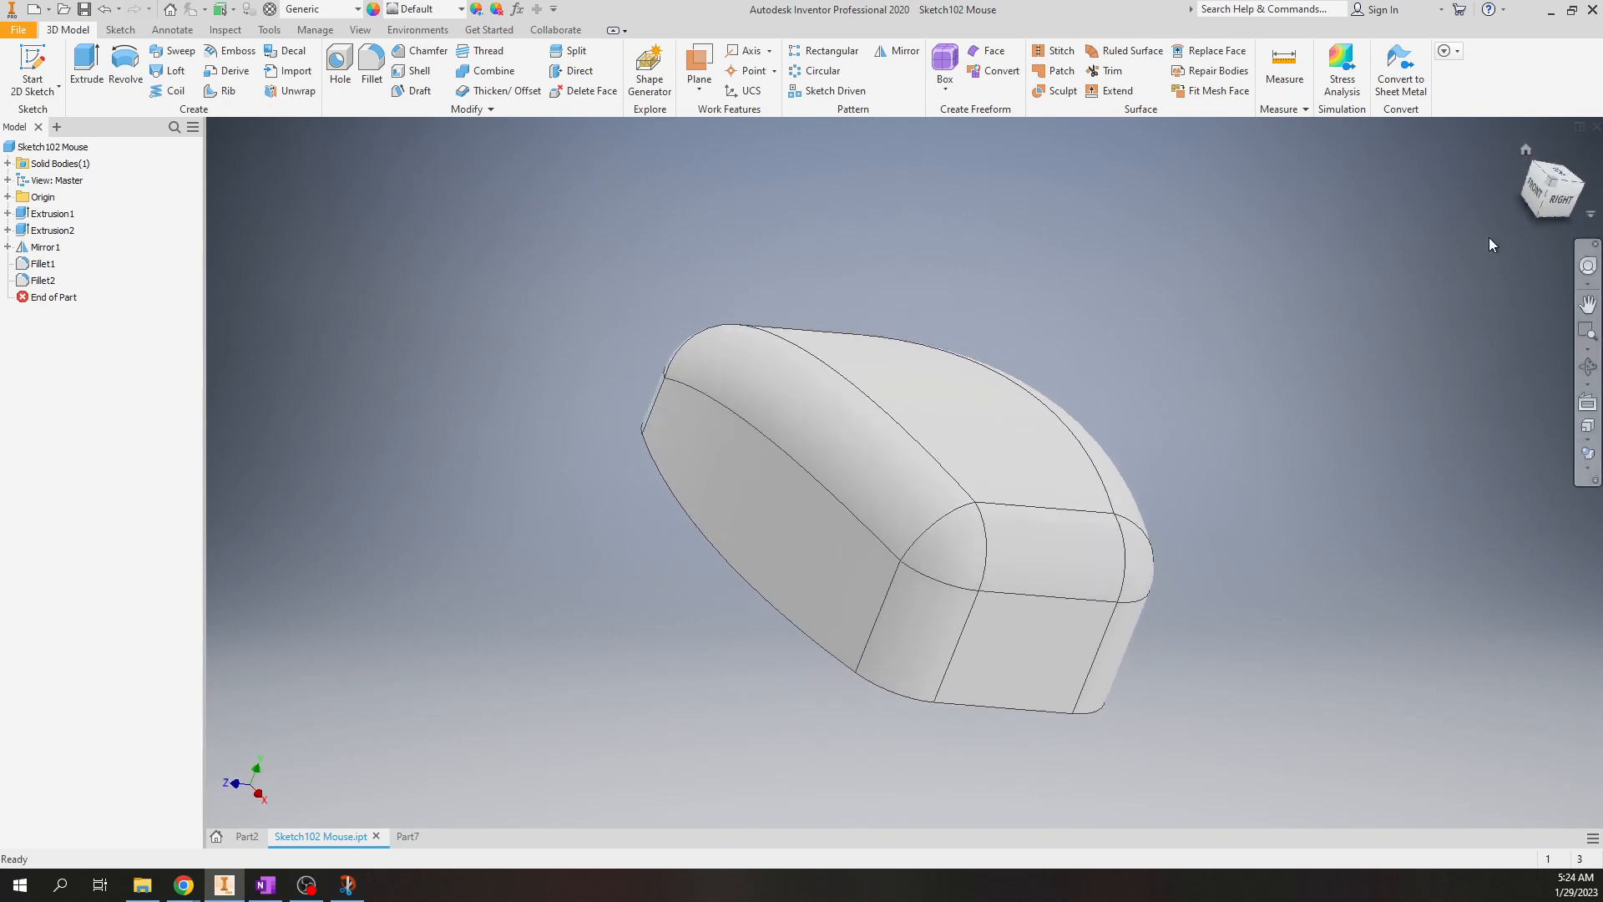
left_click(1524, 147)
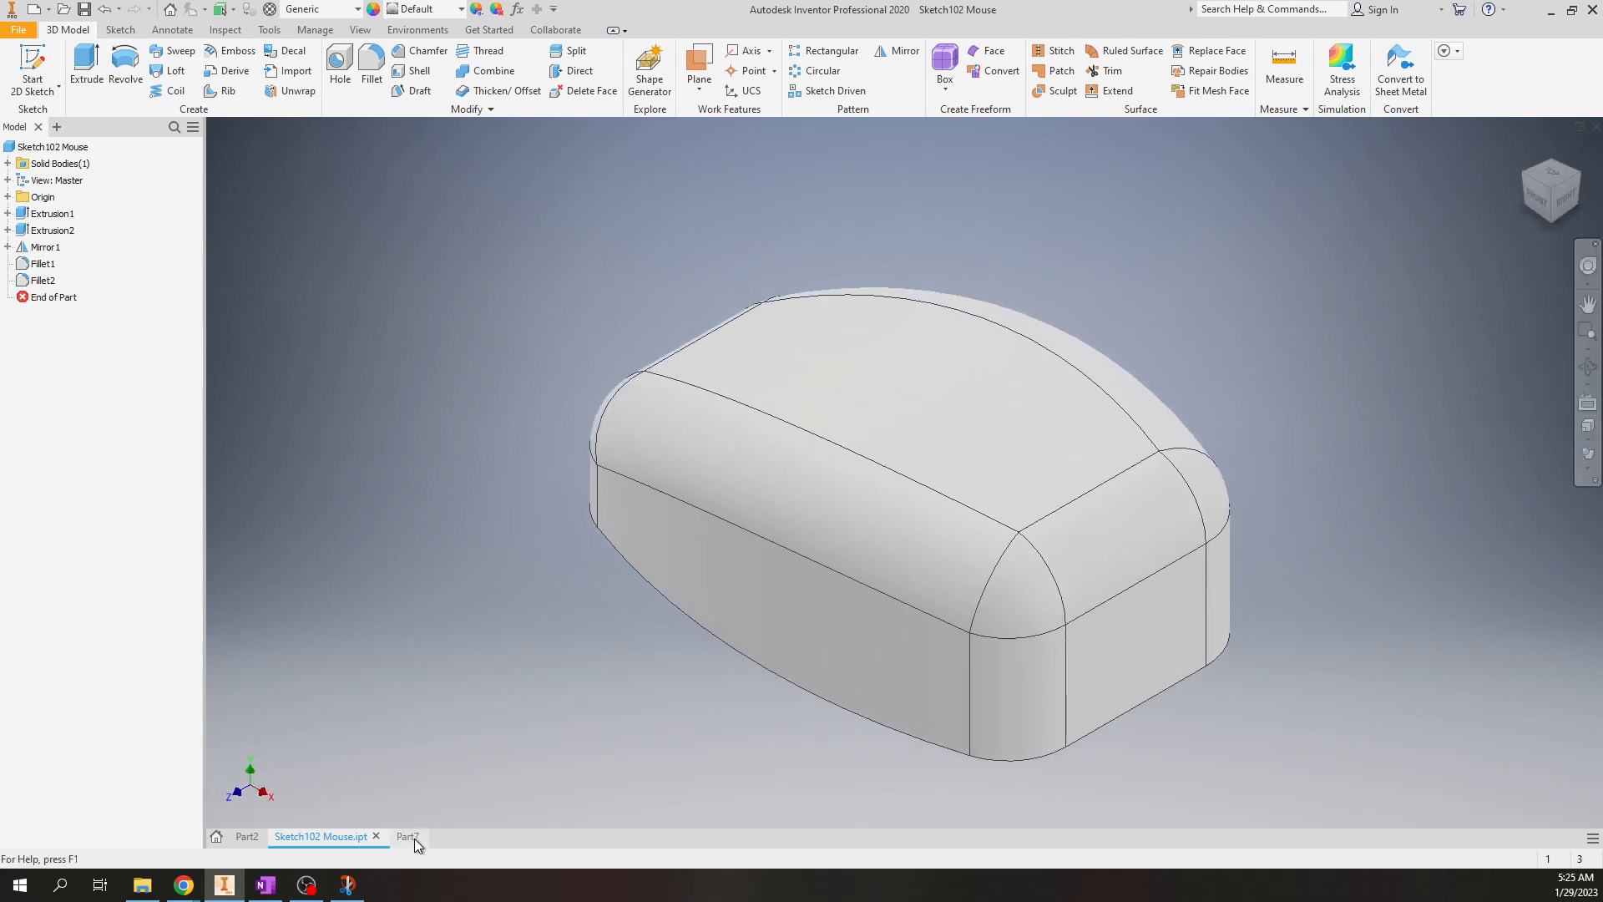
left_click(408, 837)
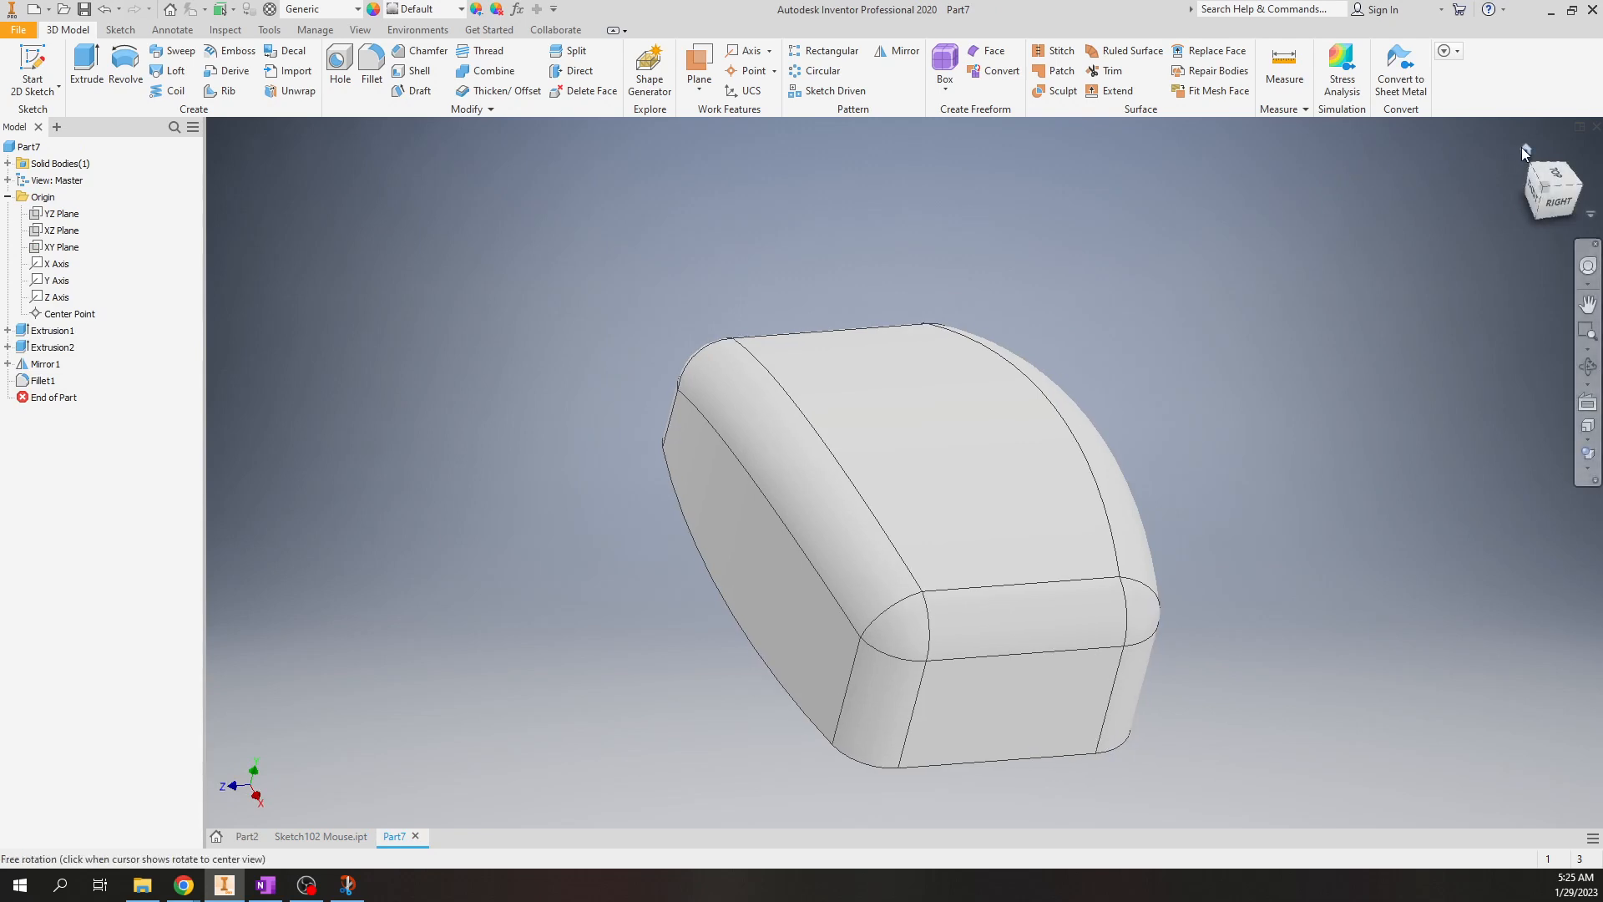
left_click(1524, 148)
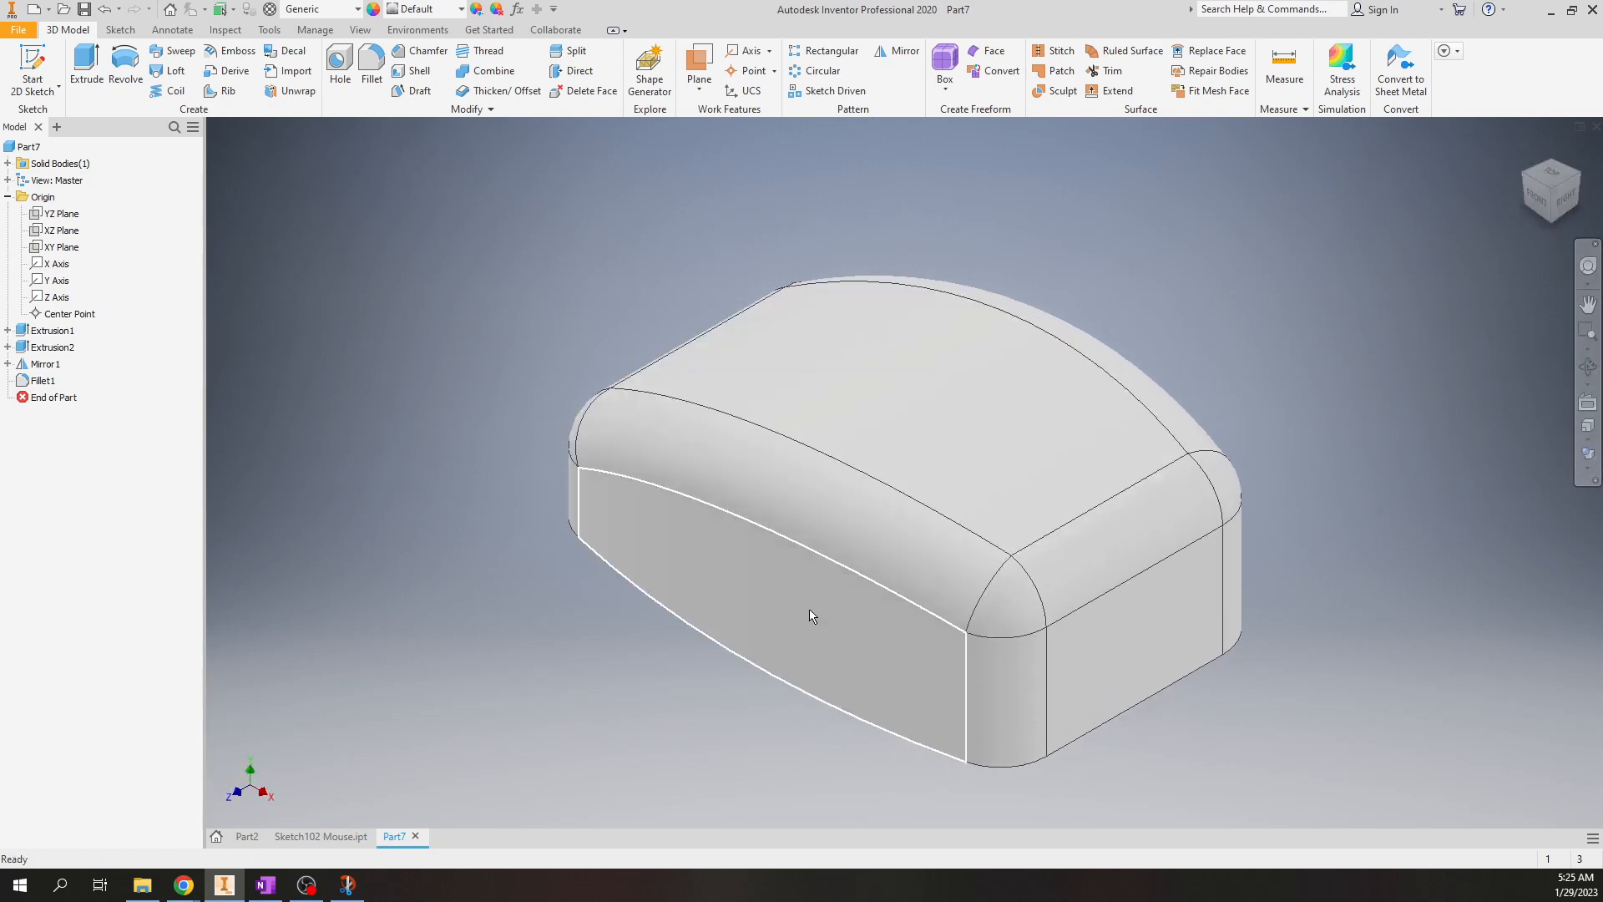
- Review how Part7 was built by examining Sketch1 of Extrusion1, Extrusion2 with its Sketch2, and Mirror1
left_click(8, 329)
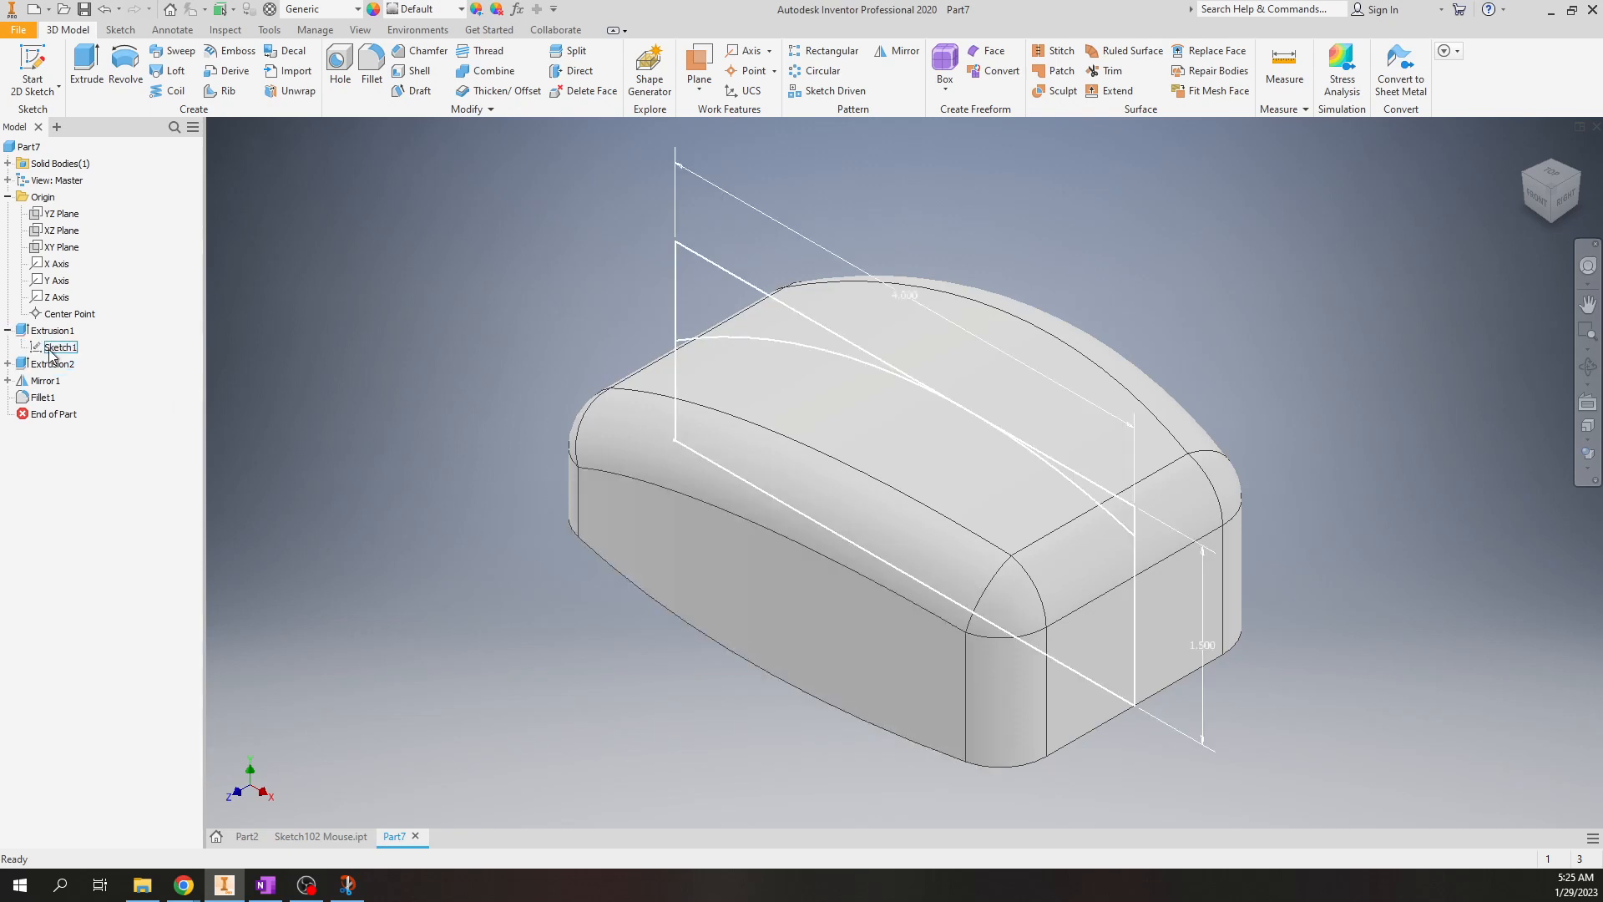
left_click(50, 353)
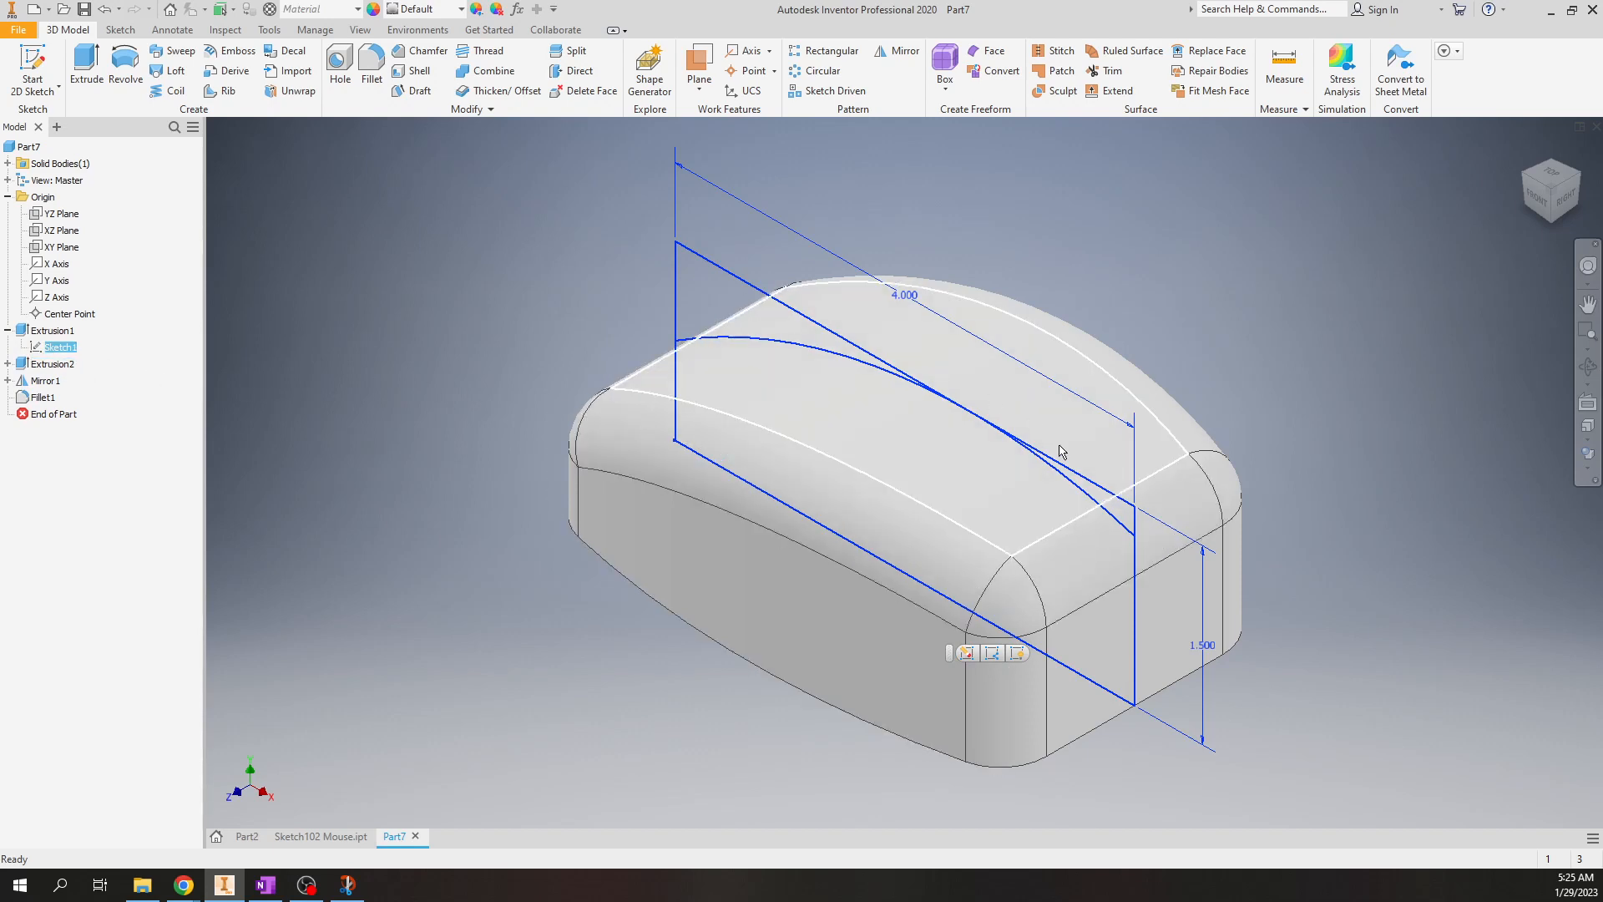
left_click(47, 365)
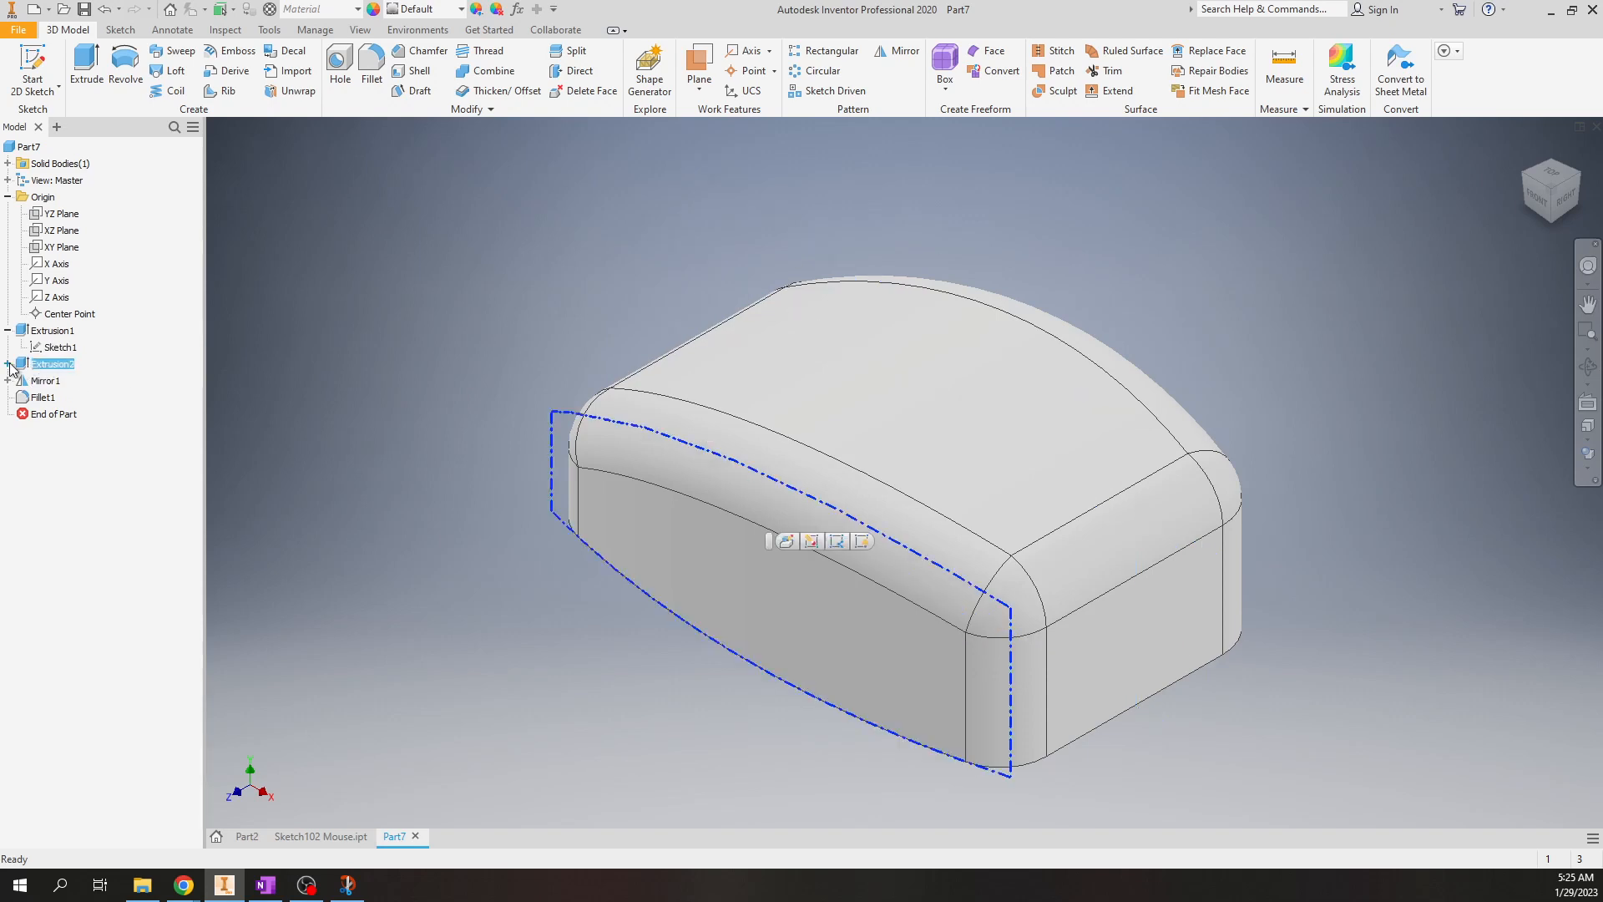
left_click(8, 365)
left_click(51, 382)
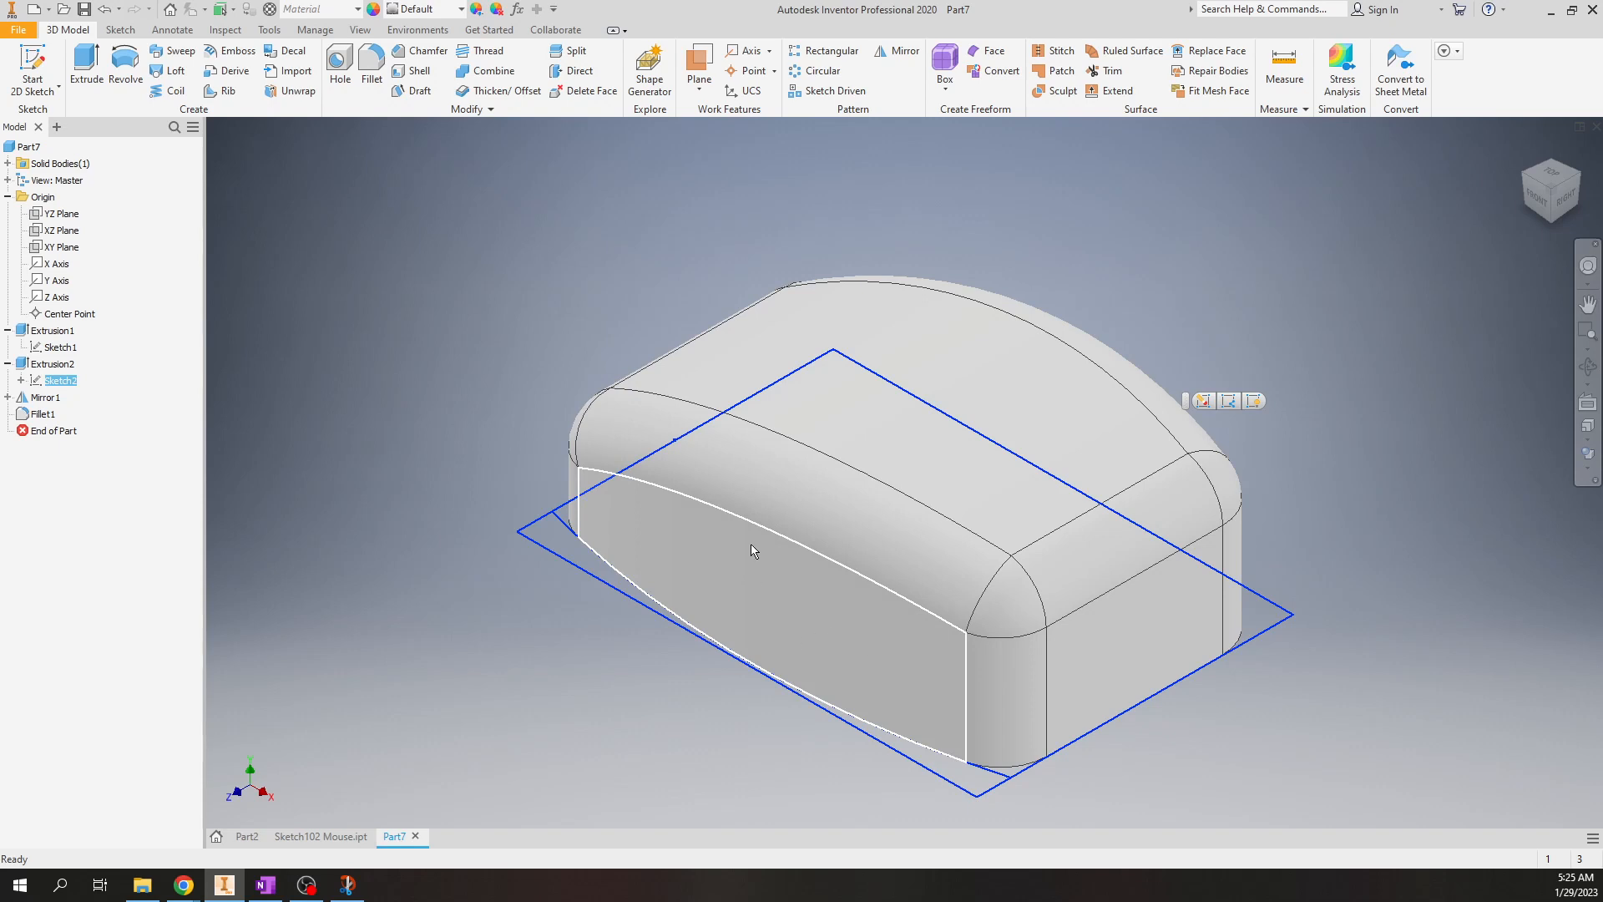
left_click(43, 398)
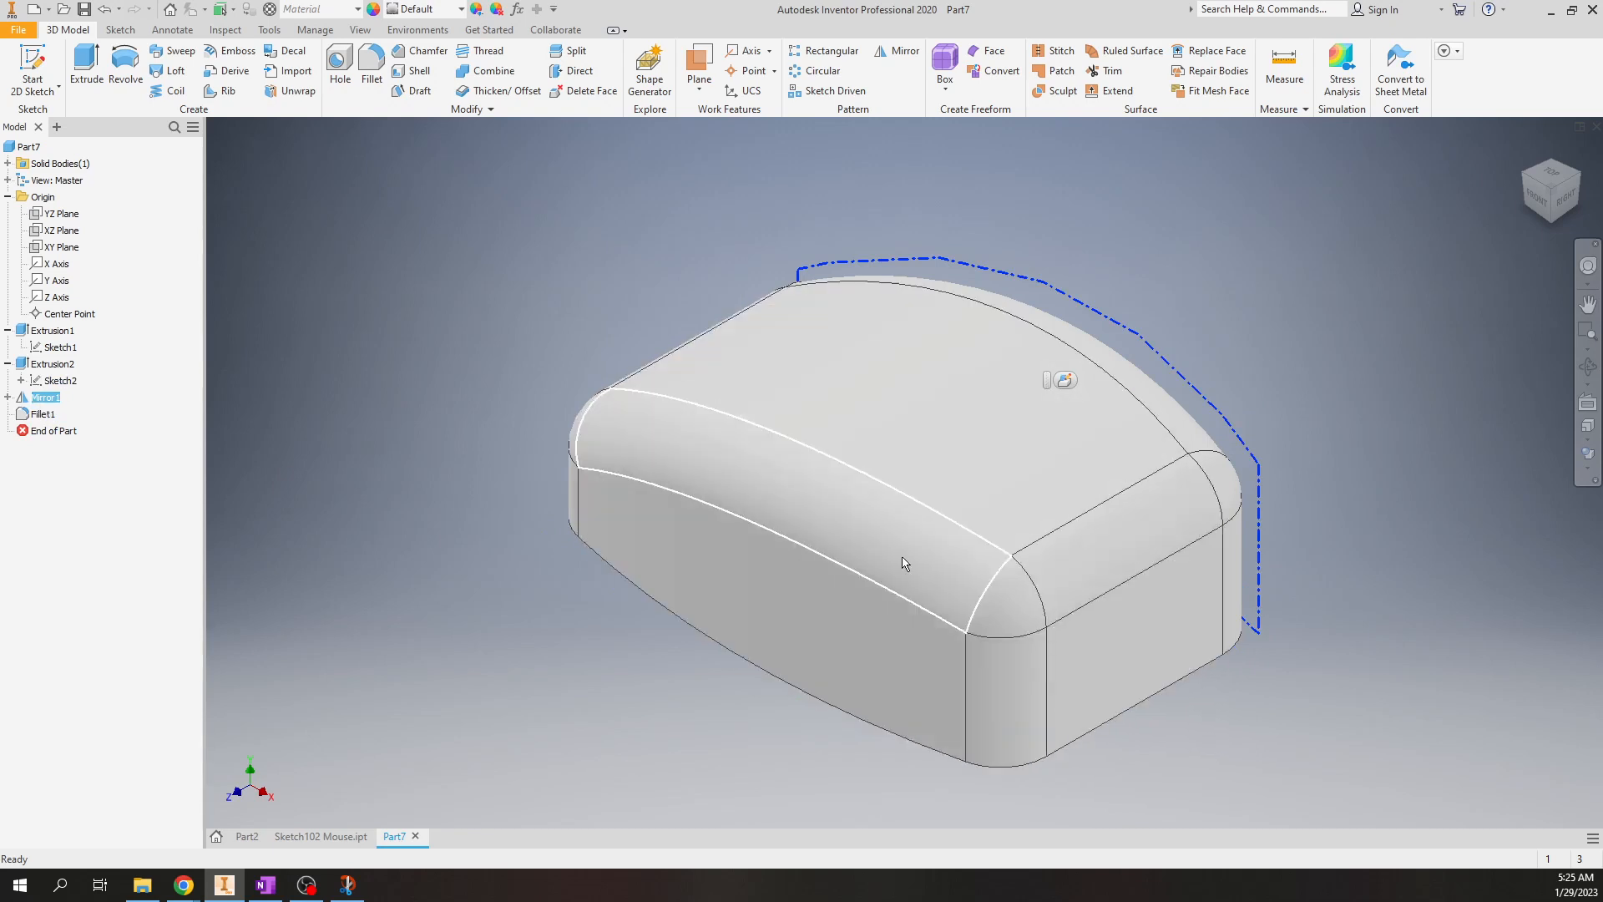
left_click(531, 643)
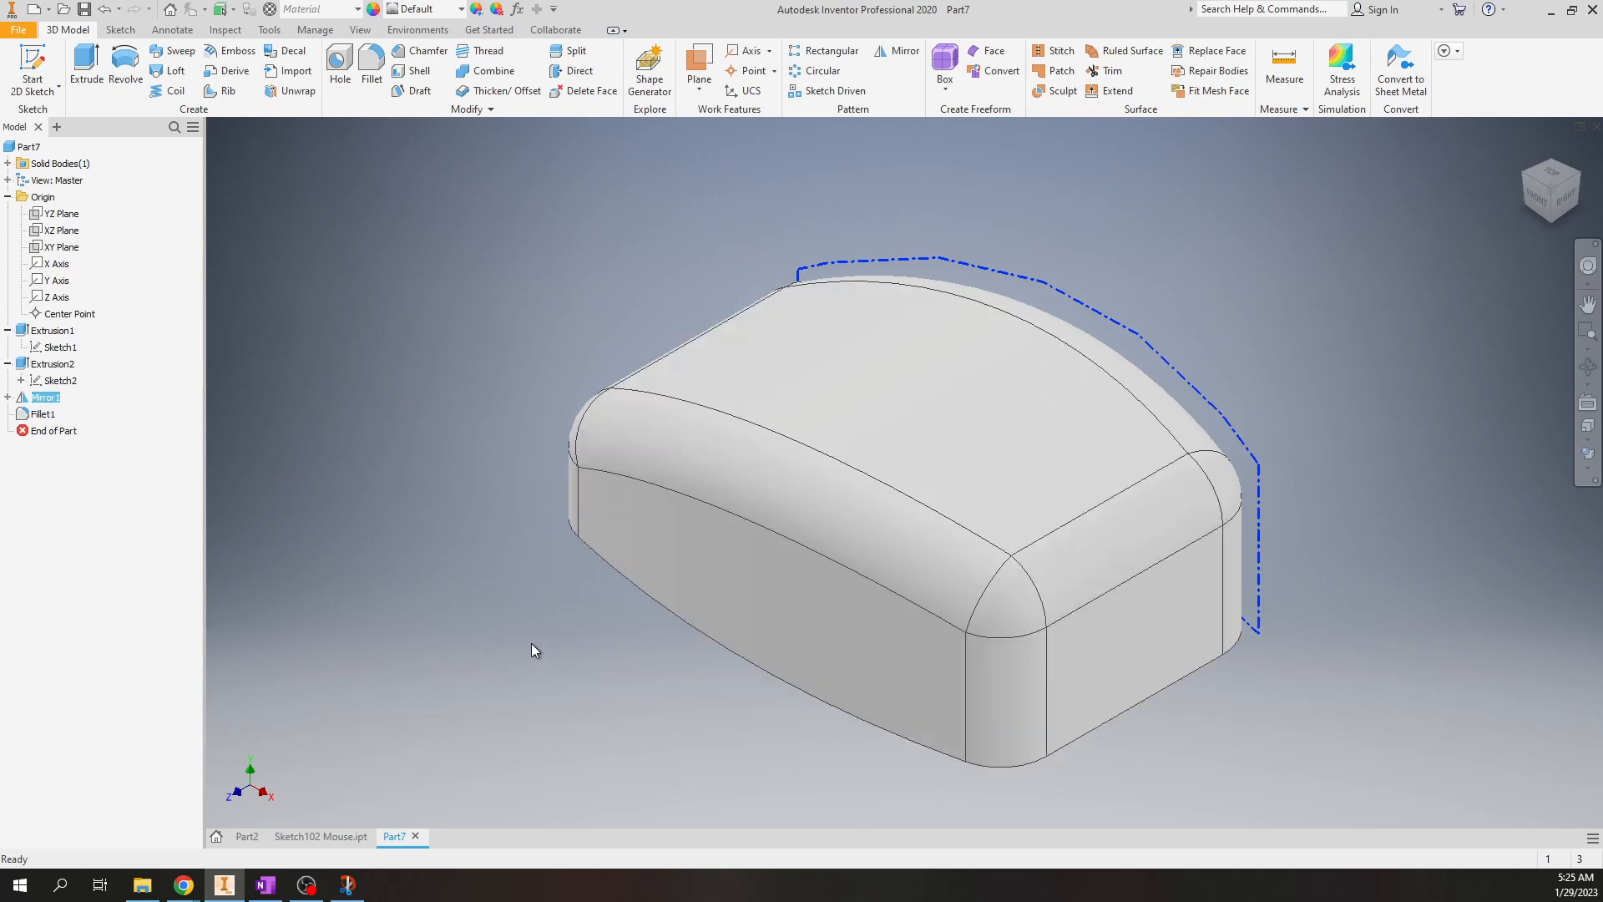